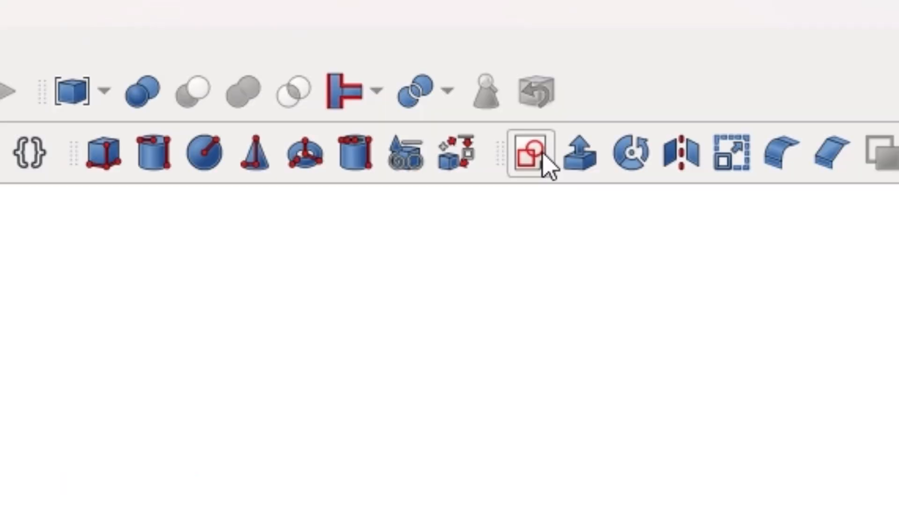
- Create a sketch on the XY plane with a rectangle about 24 by 17 mm around the origin, and close it
{"action": "left_click", "coordinate": [530, 152]}
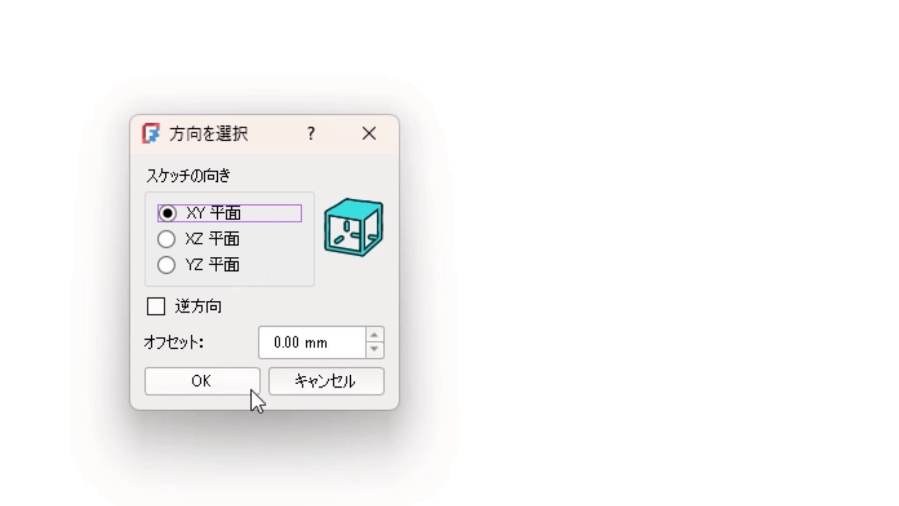
{"action": "left_click", "coordinate": [237, 380]}
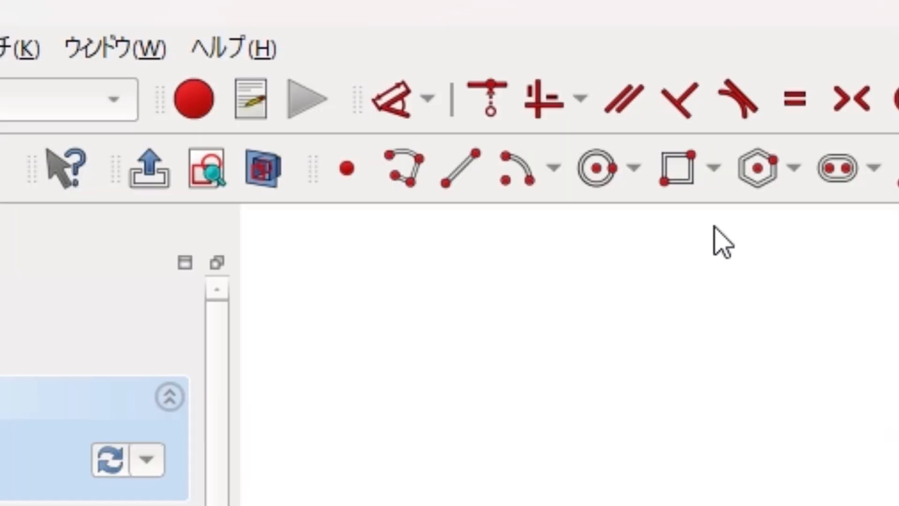
{"action": "left_click", "coordinate": [690, 178]}
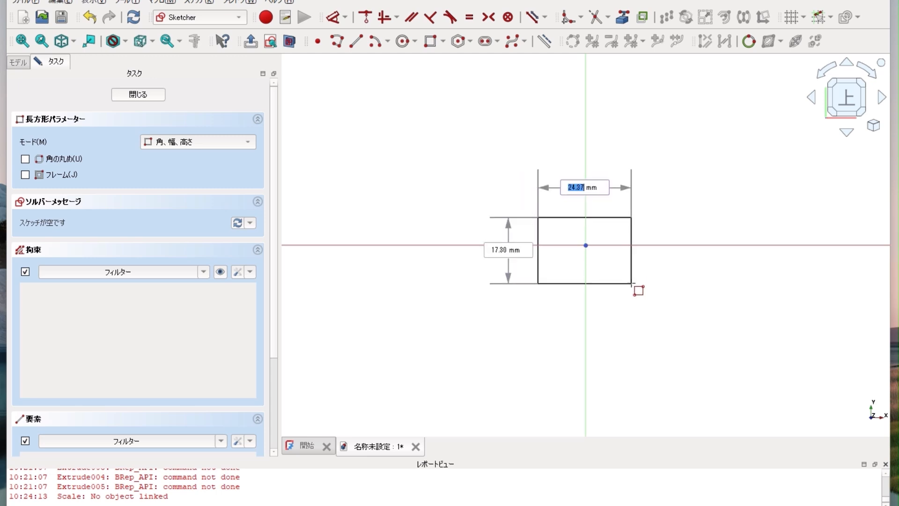
{"action": "left_click", "coordinate": [632, 284]}
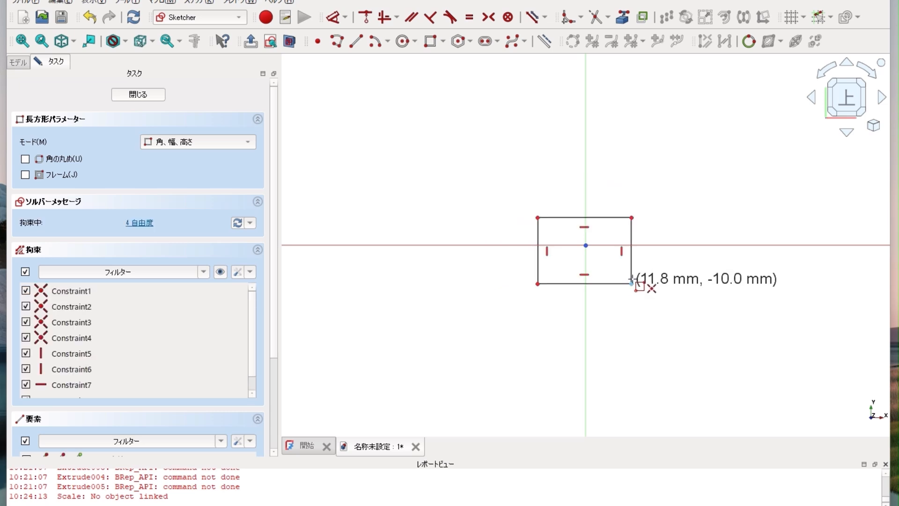
{"action": "left_click", "coordinate": [133, 95]}
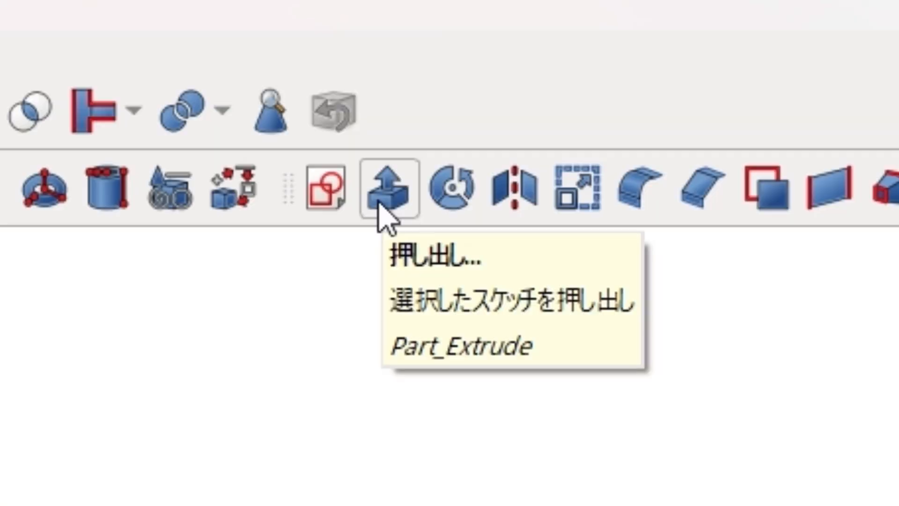
- Extrude the rectangle sketch 10 mm along its normal as a solid, and expand the extrusion in the model tree
{"action": "left_click", "coordinate": [641, 100]}
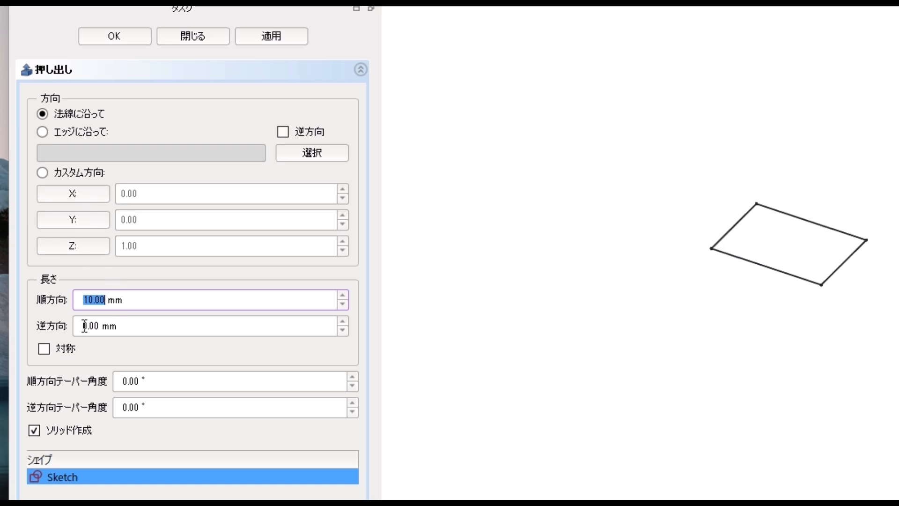
{"action": "left_click", "coordinate": [139, 305]}
{"action": "left_click", "coordinate": [119, 40]}
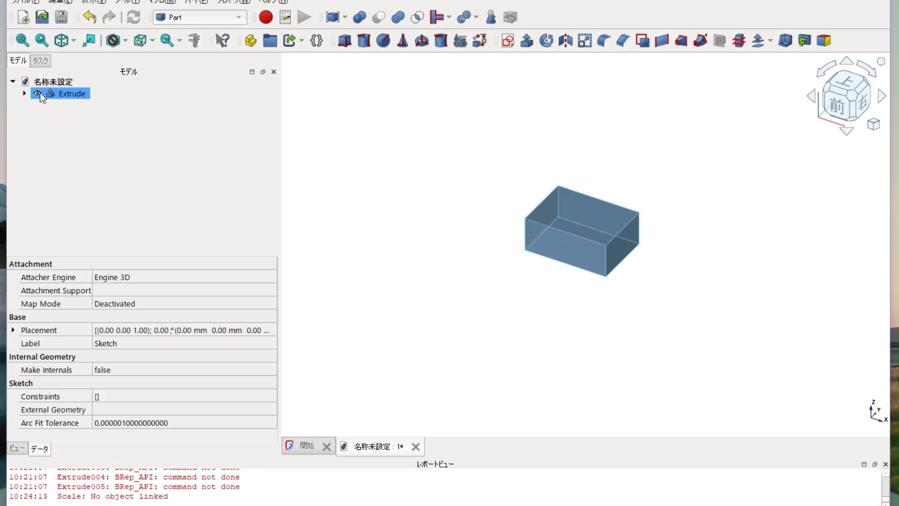
{"action": "left_click", "coordinate": [25, 93]}
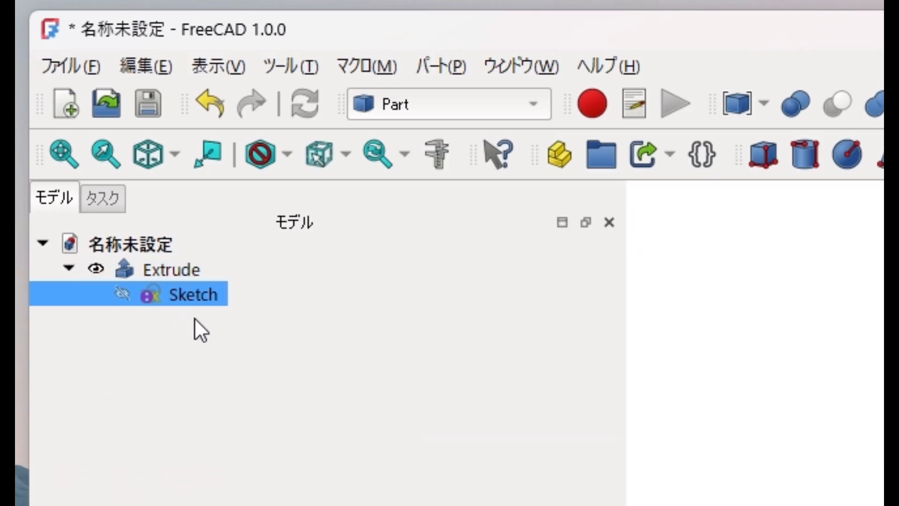
{"action": "left_click", "coordinate": [191, 270]}
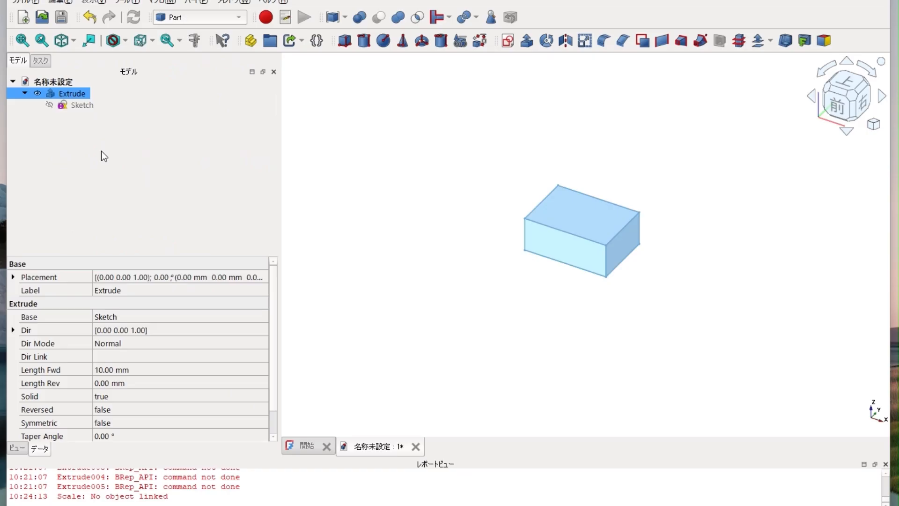
{"action": "left_click", "coordinate": [104, 152]}
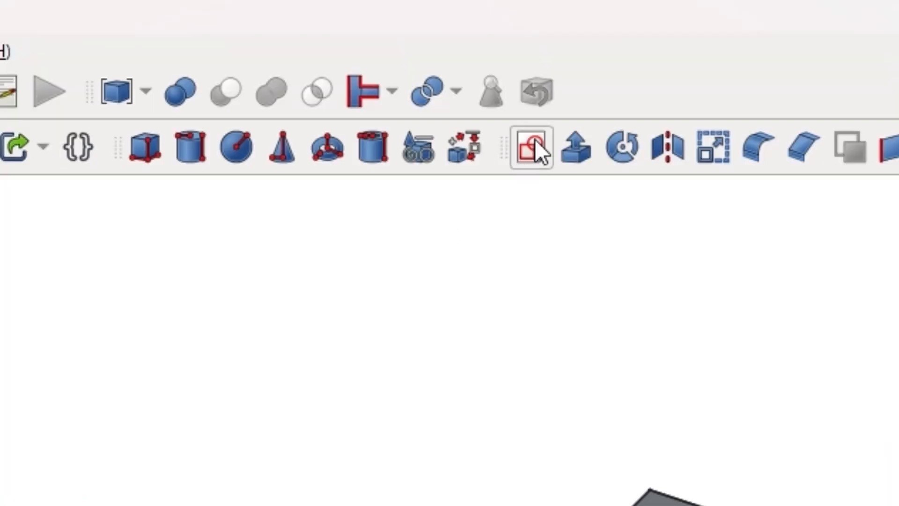
- Create a second sketch on the XY plane with an offset of 10 mm
{"action": "left_click", "coordinate": [535, 141]}
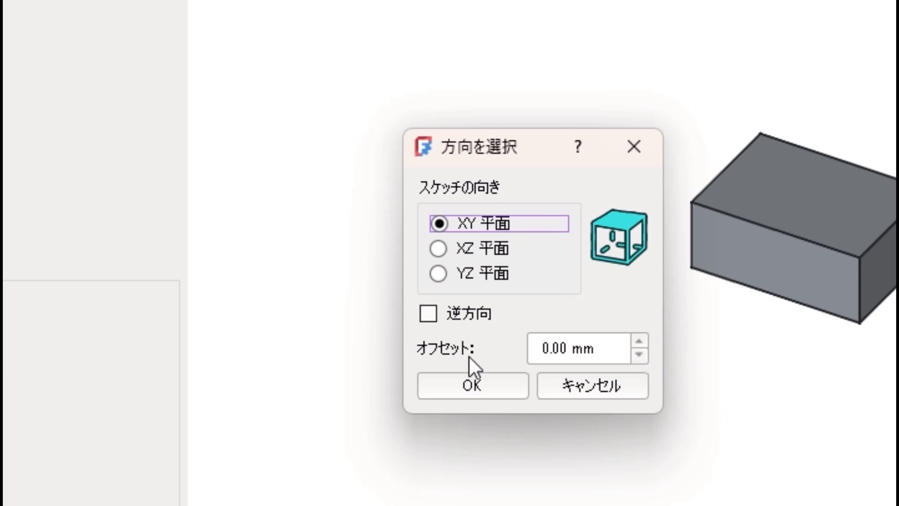
{"action": "left_click", "coordinate": [639, 342]}
{"action": "left_click", "coordinate": [640, 342]}
{"action": "left_click", "coordinate": [640, 342]}
{"action": "left_click", "coordinate": [639, 342]}
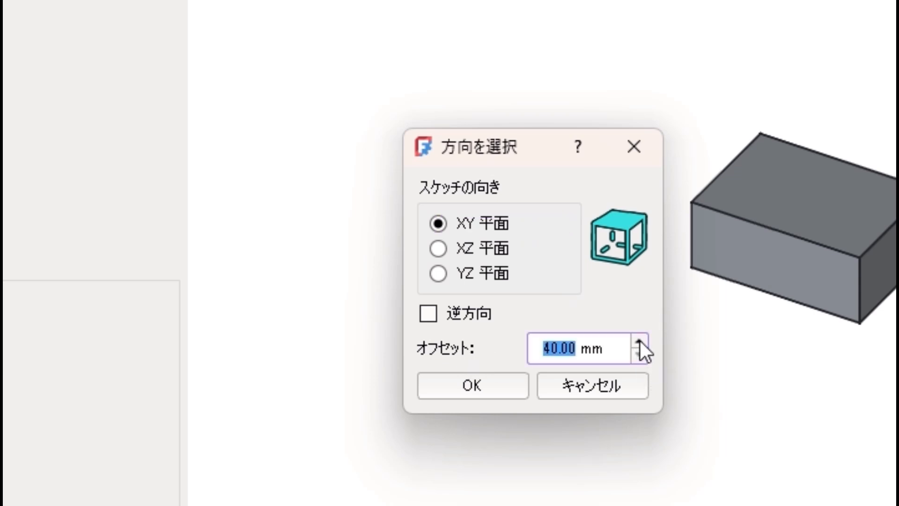
{"action": "left_click", "coordinate": [640, 355]}
{"action": "left_click", "coordinate": [640, 355]}
{"action": "left_click", "coordinate": [640, 355]}
{"action": "left_click", "coordinate": [490, 392]}
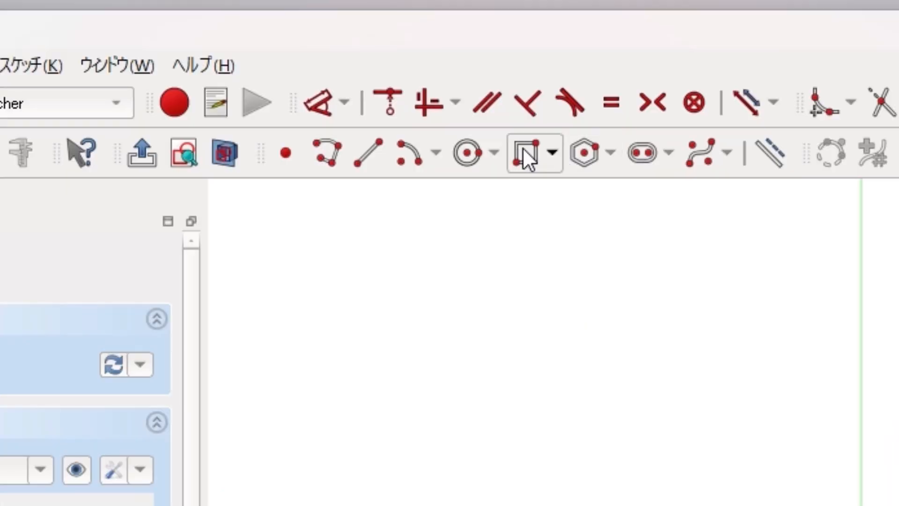
- Draw a rectangle about 21 by 13 mm to the left of the block and close the sketch
{"action": "left_click", "coordinate": [429, 40]}
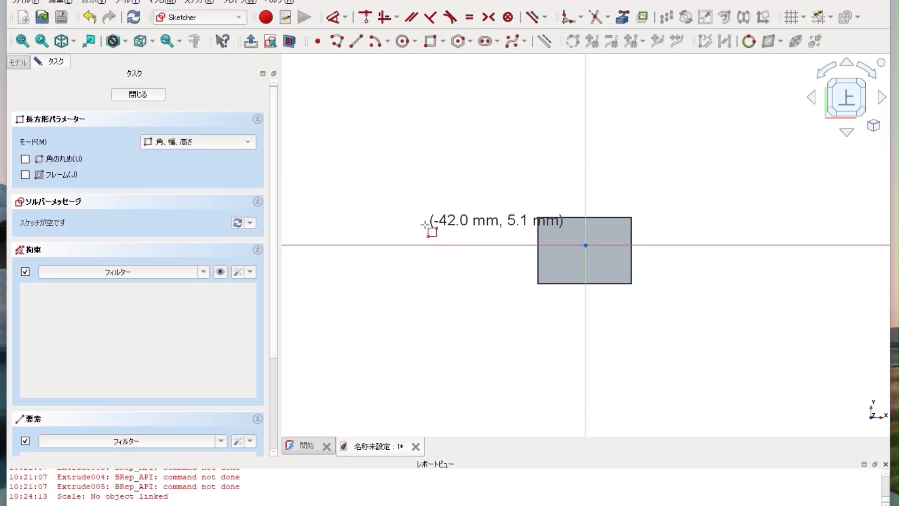
{"action": "left_click", "coordinate": [425, 224]}
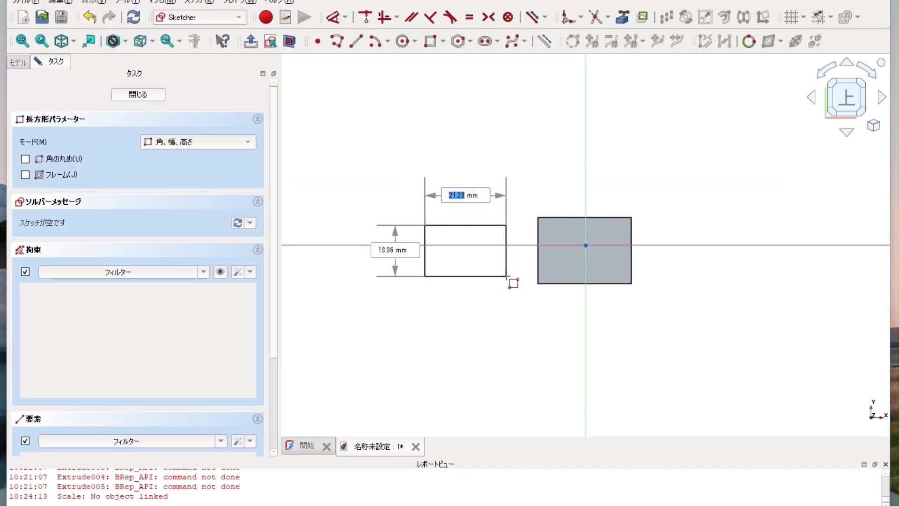
{"action": "left_click", "coordinate": [507, 277]}
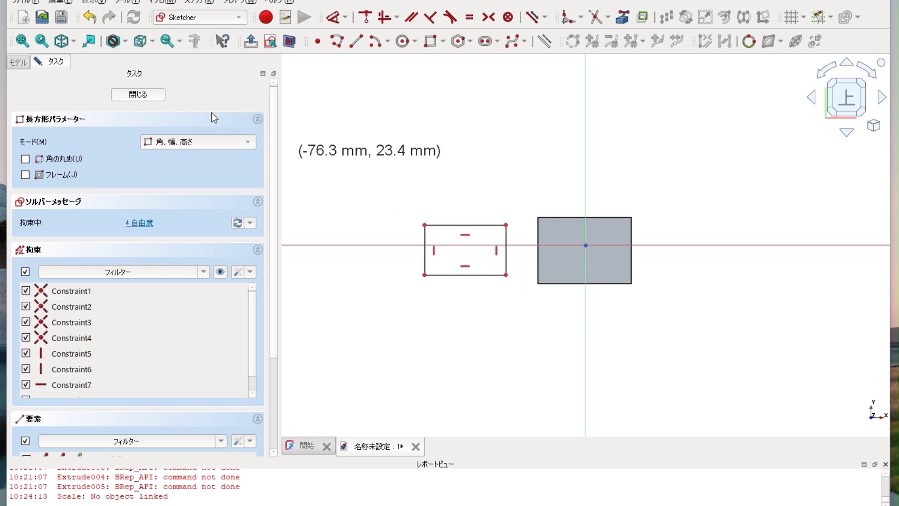
{"action": "left_click", "coordinate": [159, 94]}
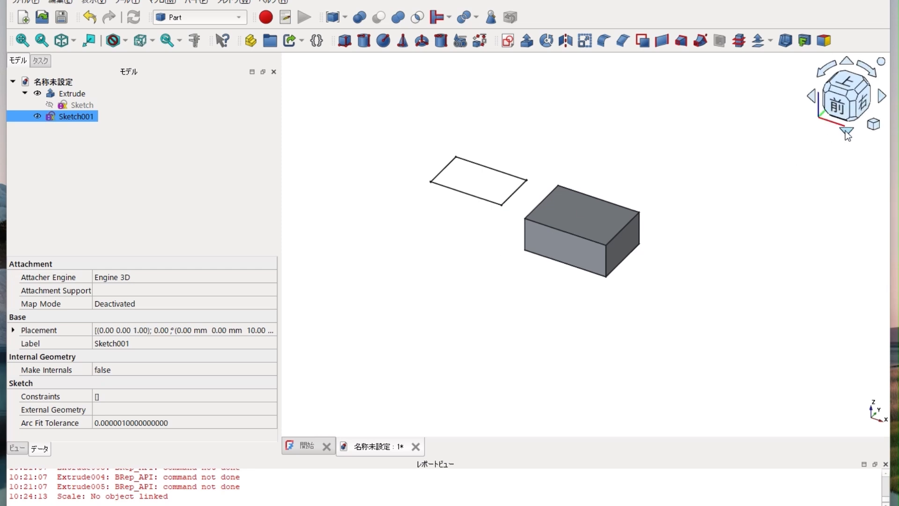
- View the model from the front, show the coordinate axes, and return to the isometric view
{"action": "left_click", "coordinate": [838, 113]}
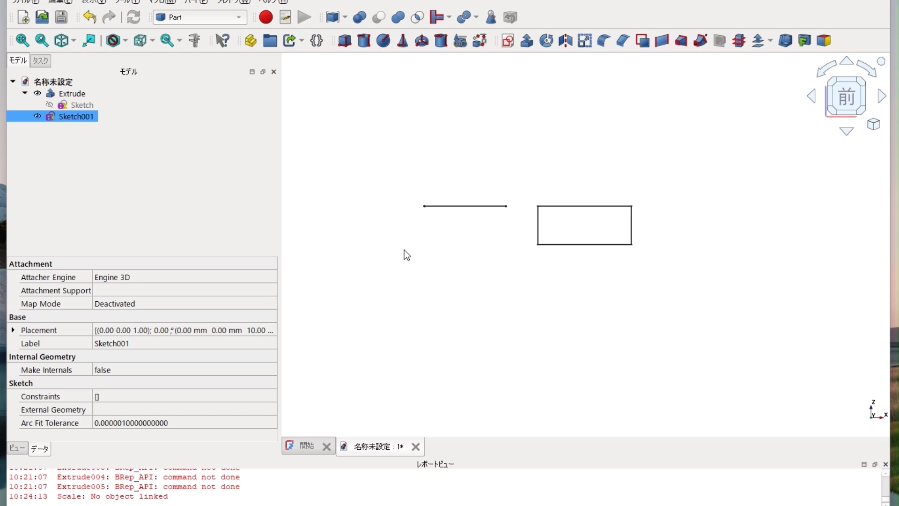
{"action": "left_click", "coordinate": [99, 2]}
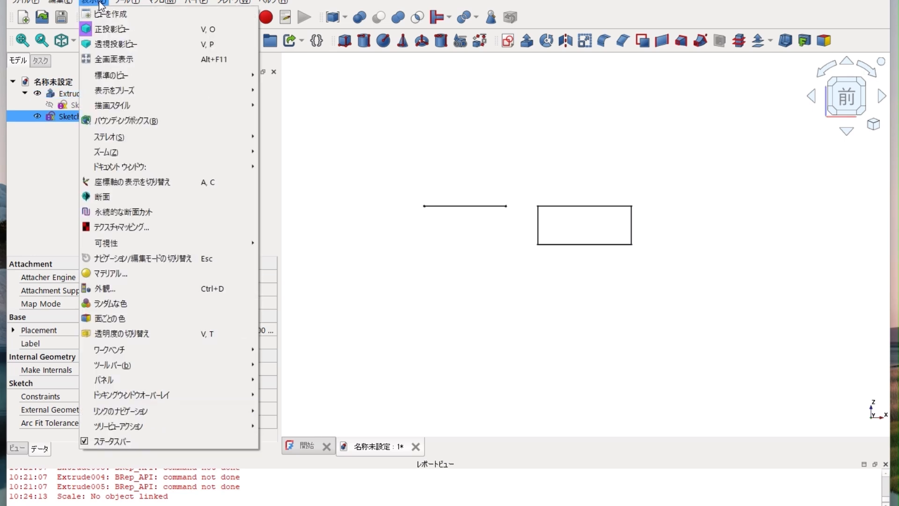
{"action": "mouse_move", "coordinate": [200, 383]}
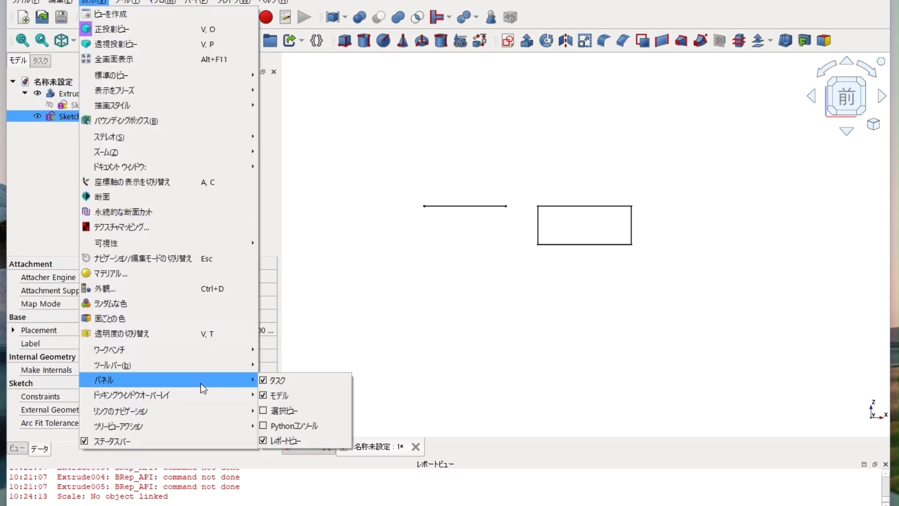
{"action": "left_click", "coordinate": [144, 187]}
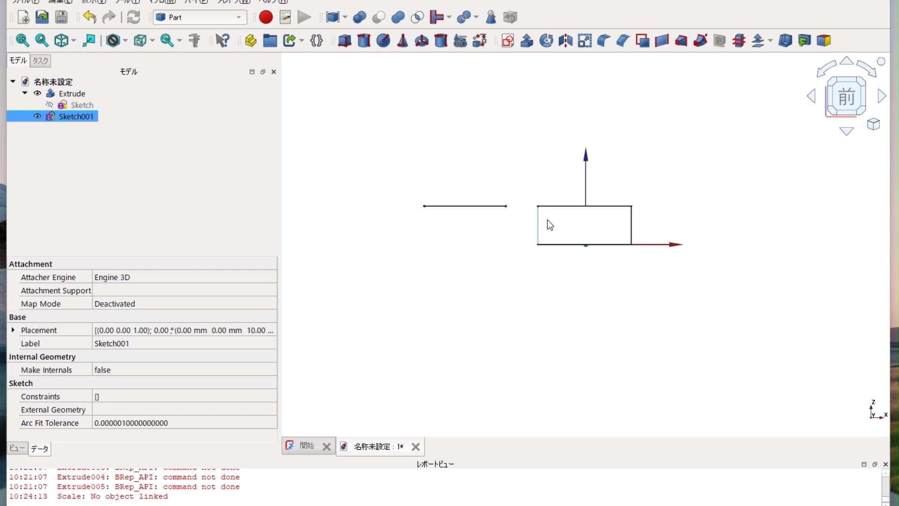
{"action": "key", "text": "0"}
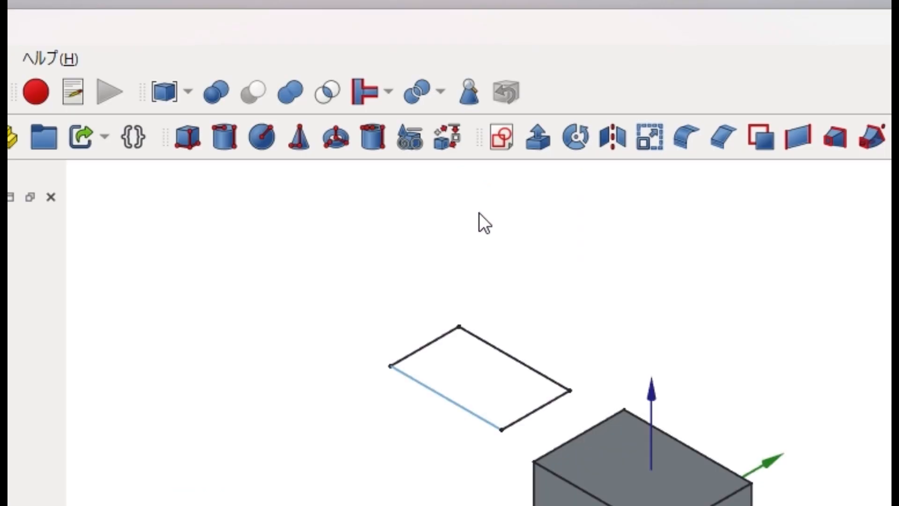
- Extrude the offset sketch 10 mm with solid creation off and a 5° forward taper, both applying and confirming it to produce two copies
{"action": "left_click", "coordinate": [538, 140]}
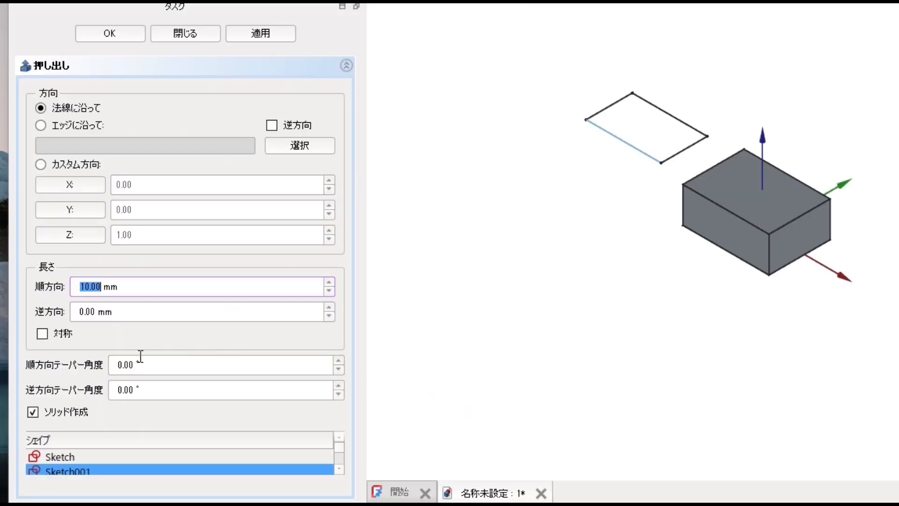
{"action": "left_click", "coordinate": [32, 412]}
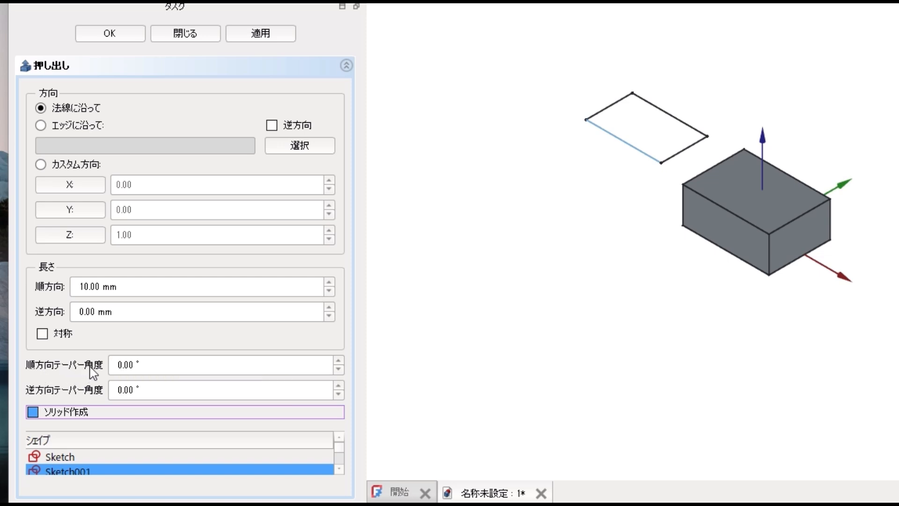
{"action": "left_click", "coordinate": [339, 362]}
{"action": "left_click", "coordinate": [339, 362]}
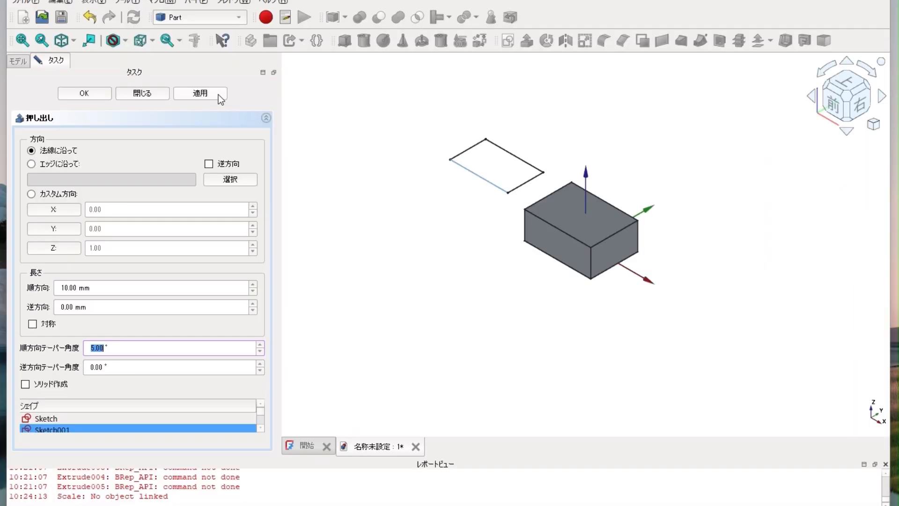
{"action": "left_click", "coordinate": [219, 94]}
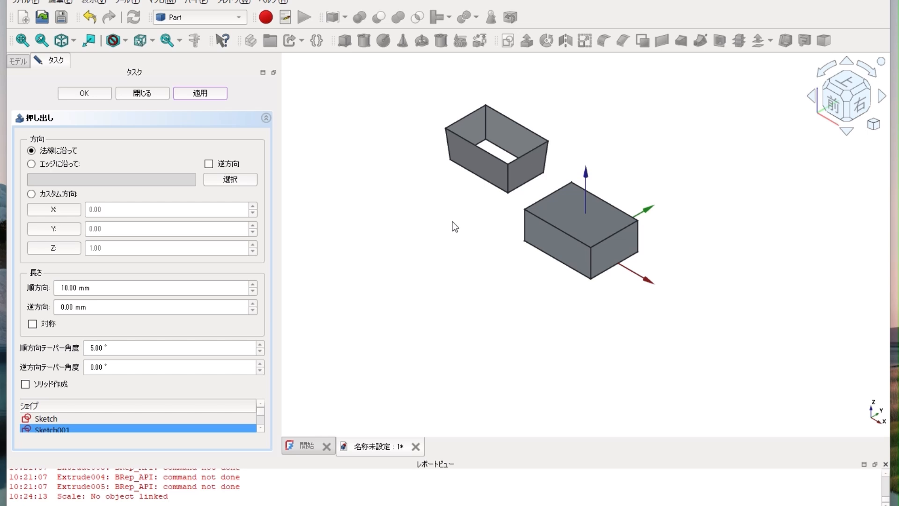
{"action": "left_click", "coordinate": [102, 95]}
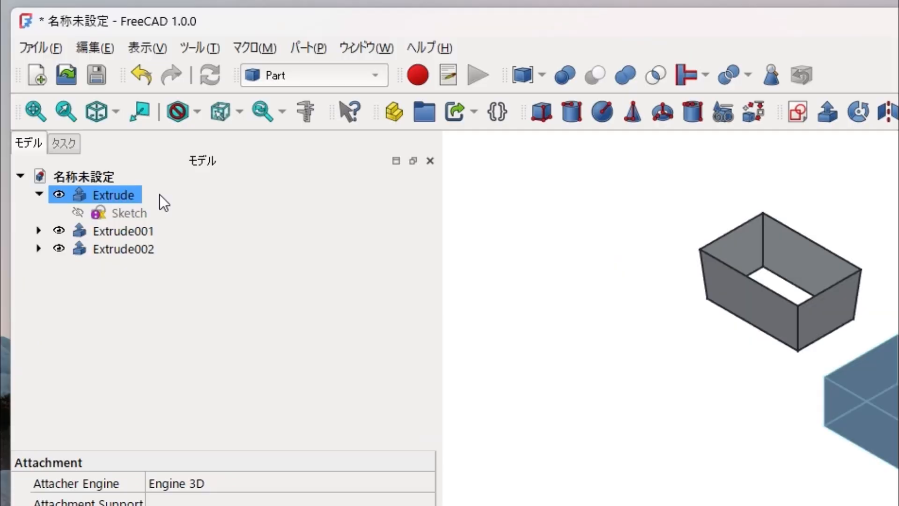
- Move Extrude002 along the Y axis with Transform, clear of the overlapping copy
{"action": "left_click", "coordinate": [98, 103]}
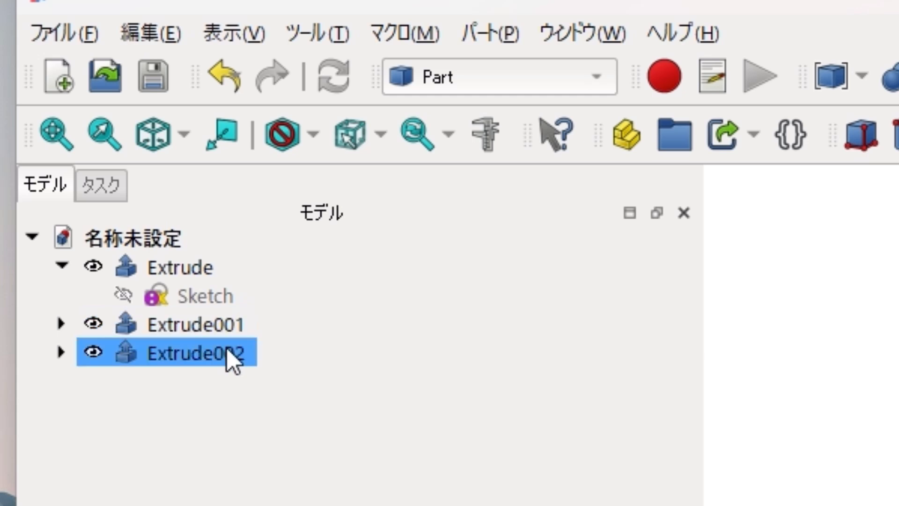
{"action": "left_click", "coordinate": [142, 246]}
{"action": "right_click", "coordinate": [227, 351]}
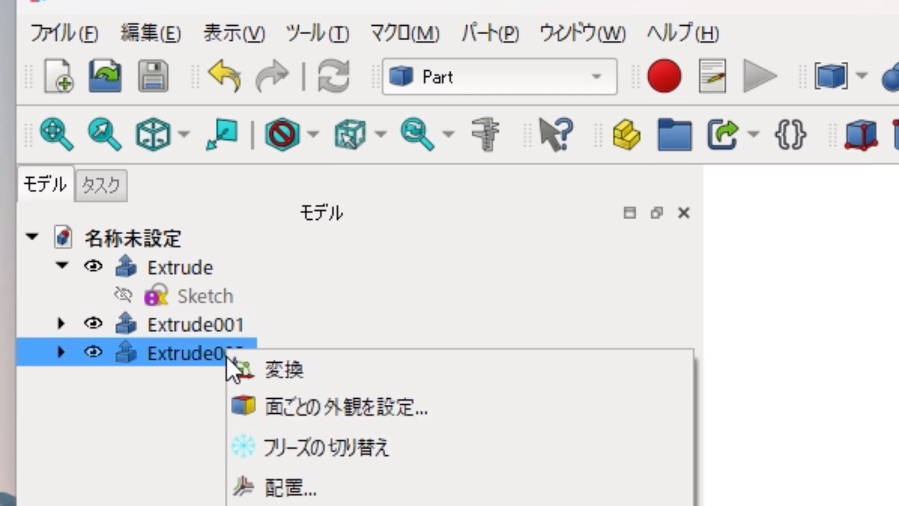
{"action": "left_click", "coordinate": [271, 369]}
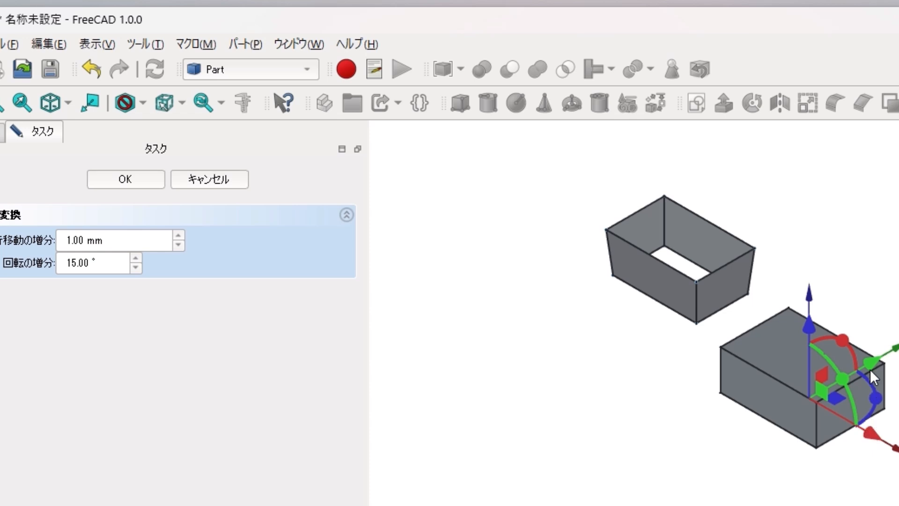
{"action": "left_click_drag", "start_coordinate": [877, 369], "coordinate": [898, 314]}
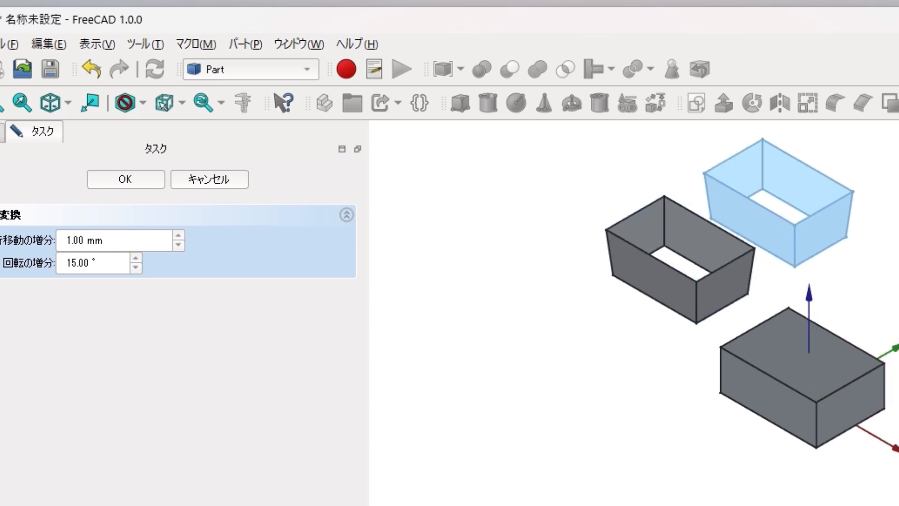
{"action": "left_click", "coordinate": [130, 180]}
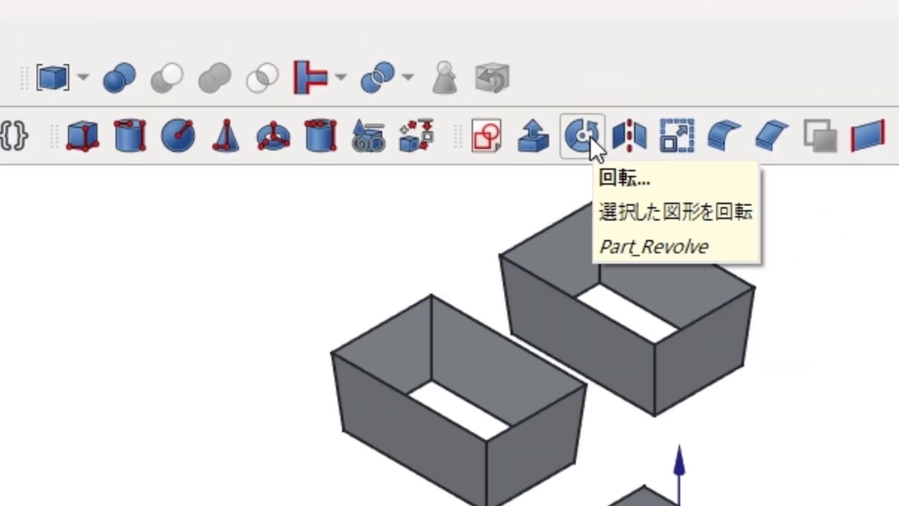
- Delete all the extrusions and their sketches so that the document is empty
{"action": "left_click", "coordinate": [94, 91]}
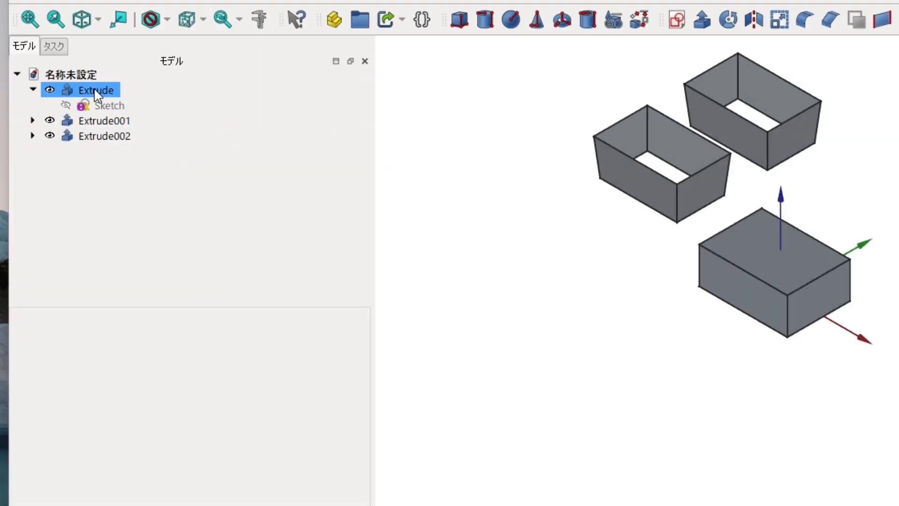
{"action": "left_click", "coordinate": [104, 136], "text": "ctrl"}
{"action": "key", "text": "ctrl+a"}
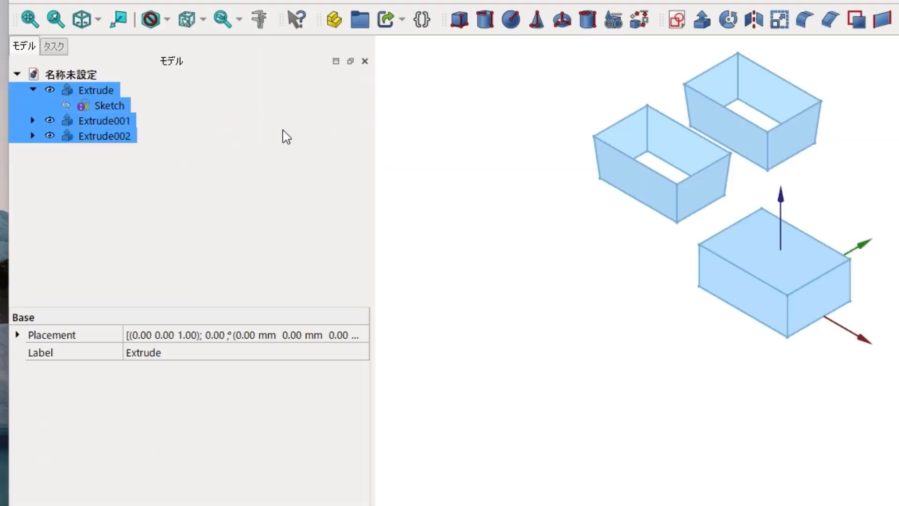
{"action": "key", "text": "Delete"}
{"action": "left_click", "coordinate": [131, 90]}
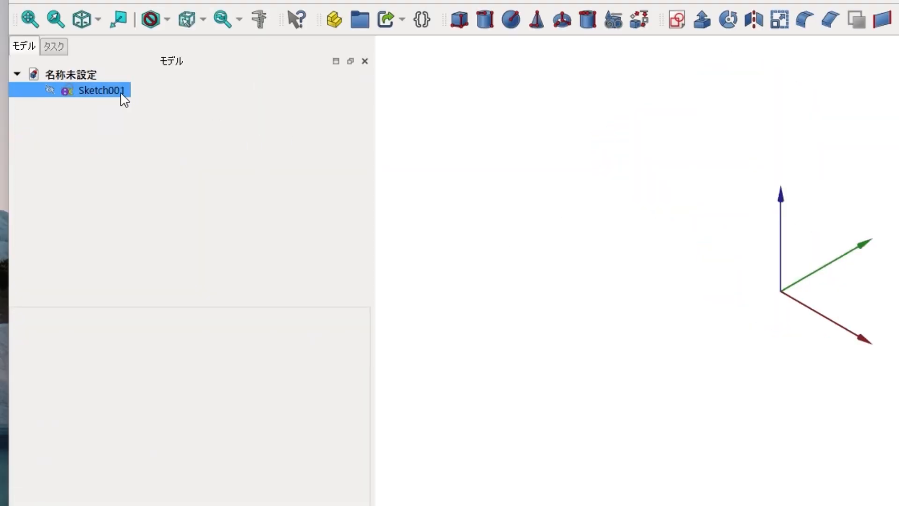
{"action": "key", "text": "Delete"}
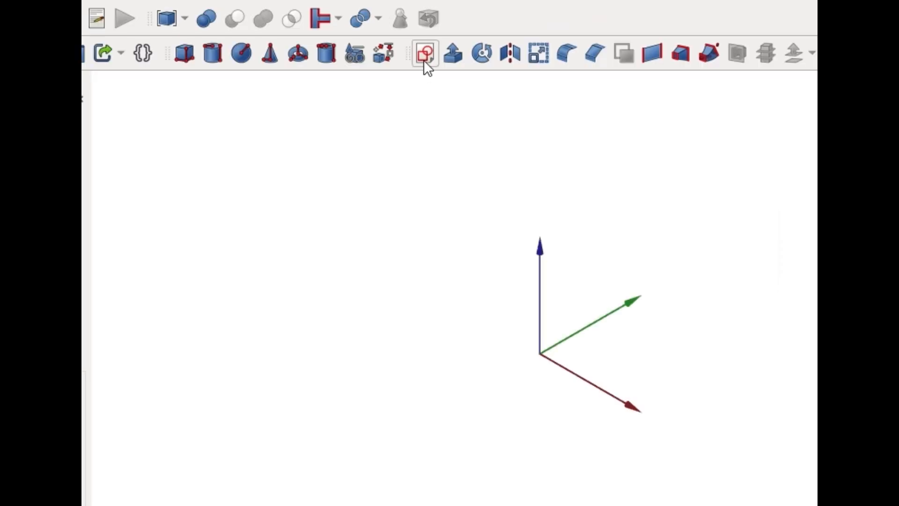
- Start a new sketch on the XZ plane with zero offset
{"action": "left_click", "coordinate": [423, 60]}
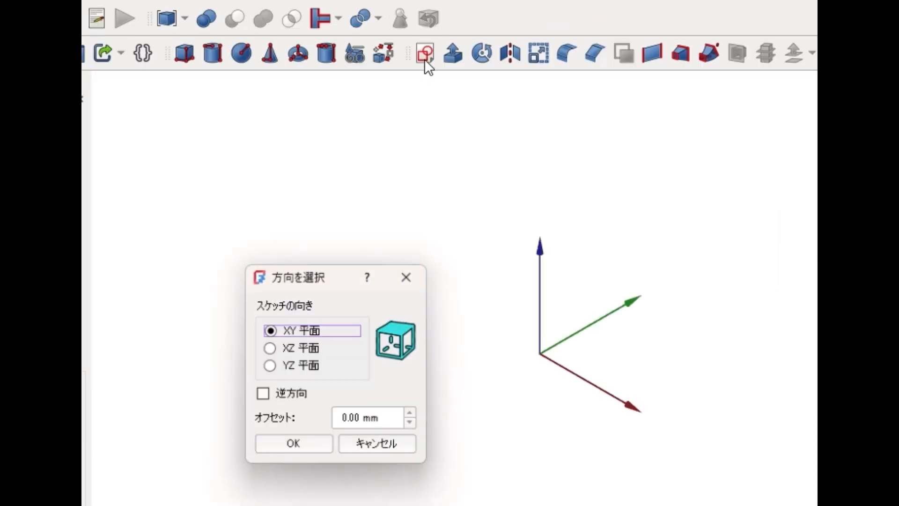
{"action": "left_click", "coordinate": [263, 397]}
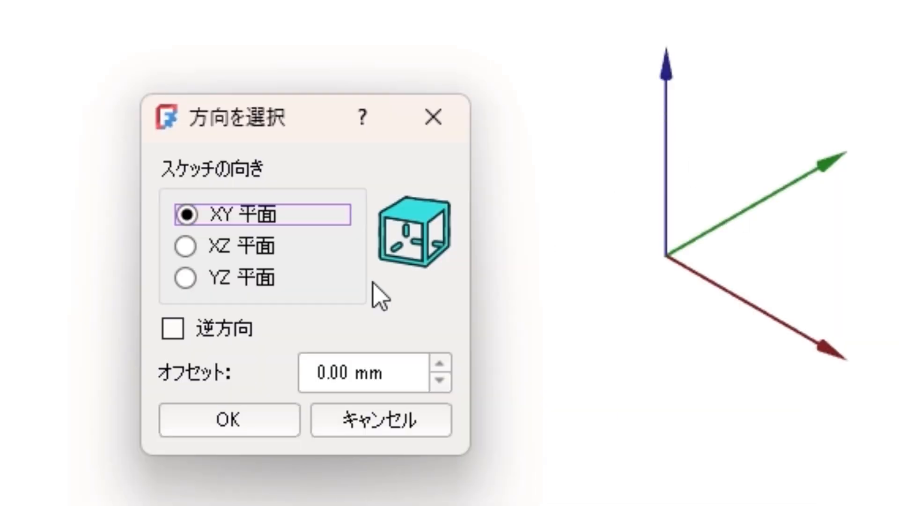
{"action": "left_click", "coordinate": [257, 249]}
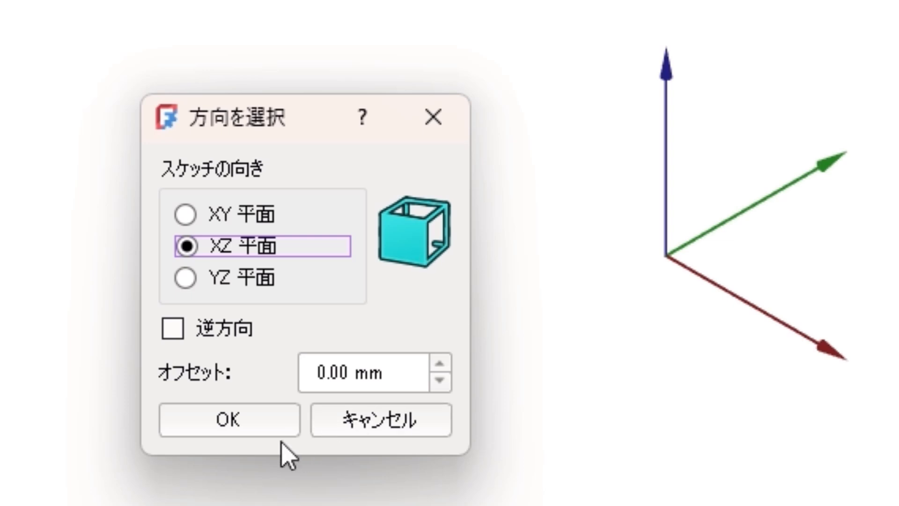
{"action": "left_click", "coordinate": [257, 430]}
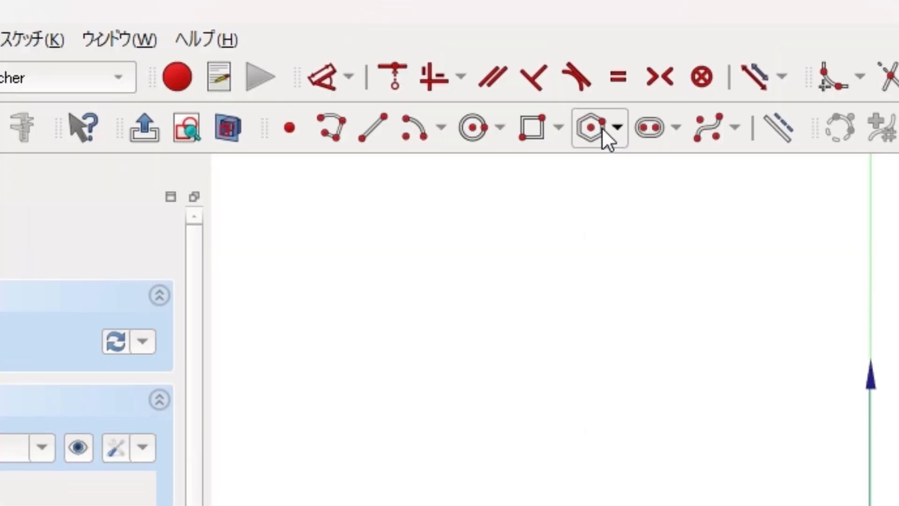
- Draw a hexagon of about 7.6 mm radius, centred on the horizontal axis about 34 mm from the origin, and close the sketch
{"action": "left_click", "coordinate": [459, 41]}
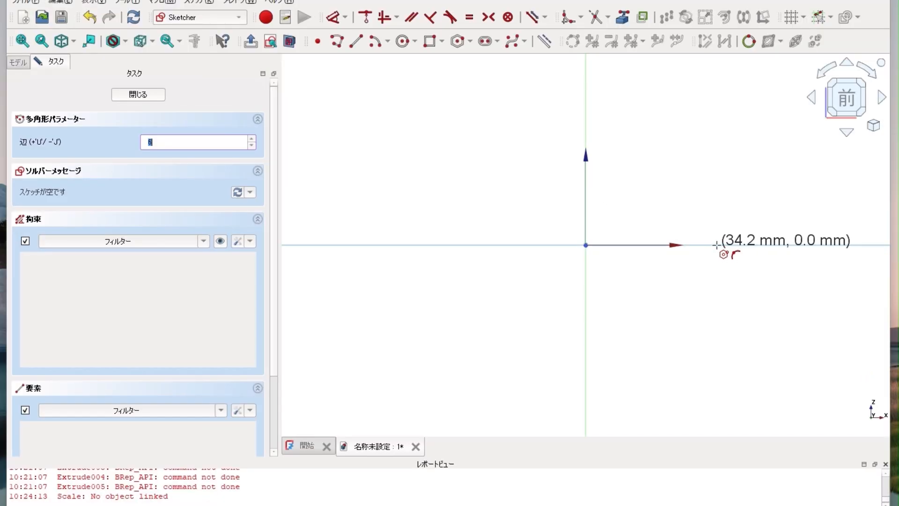
{"action": "left_click", "coordinate": [716, 245]}
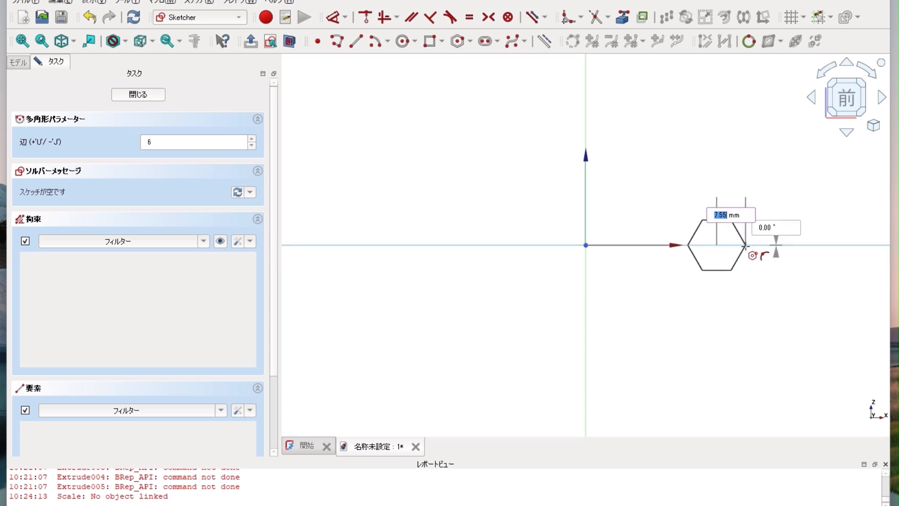
{"action": "left_click", "coordinate": [745, 245]}
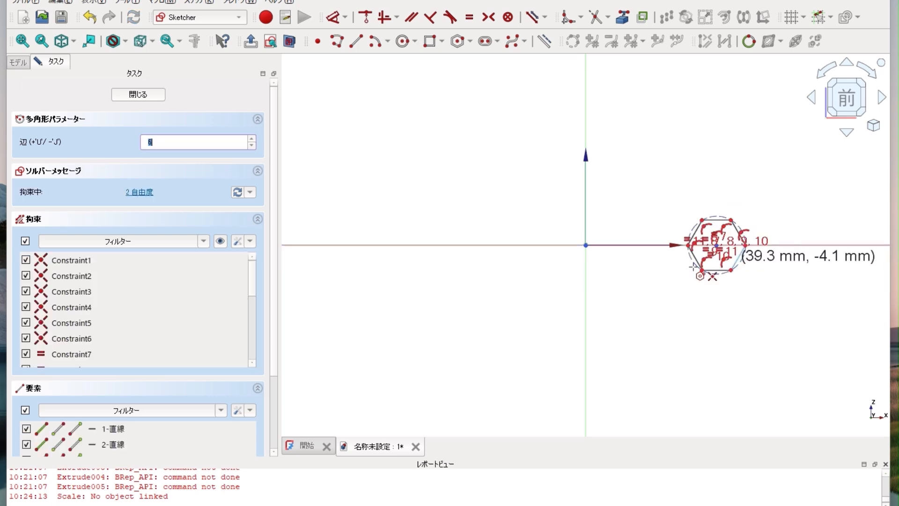
{"action": "left_click", "coordinate": [147, 96]}
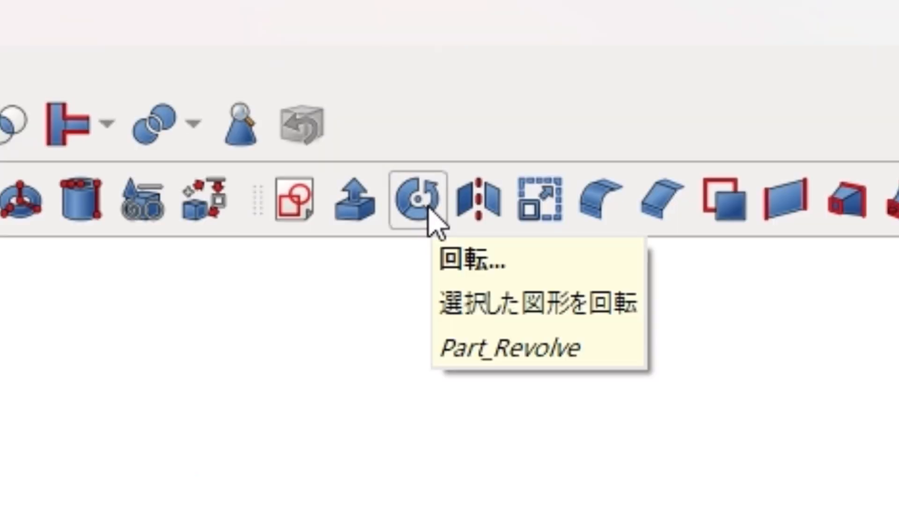
- Revolve the hexagon sketch 180° about the Z axis through the origin, with solid creation on
{"action": "left_click", "coordinate": [429, 211]}
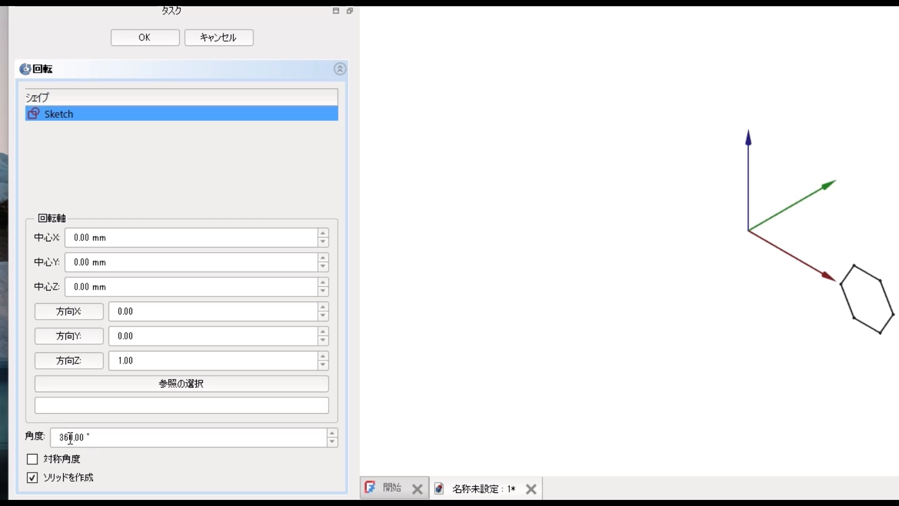
{"action": "left_click", "coordinate": [109, 438]}
{"action": "left_click_drag", "start_coordinate": [110, 438], "coordinate": [60, 435]}
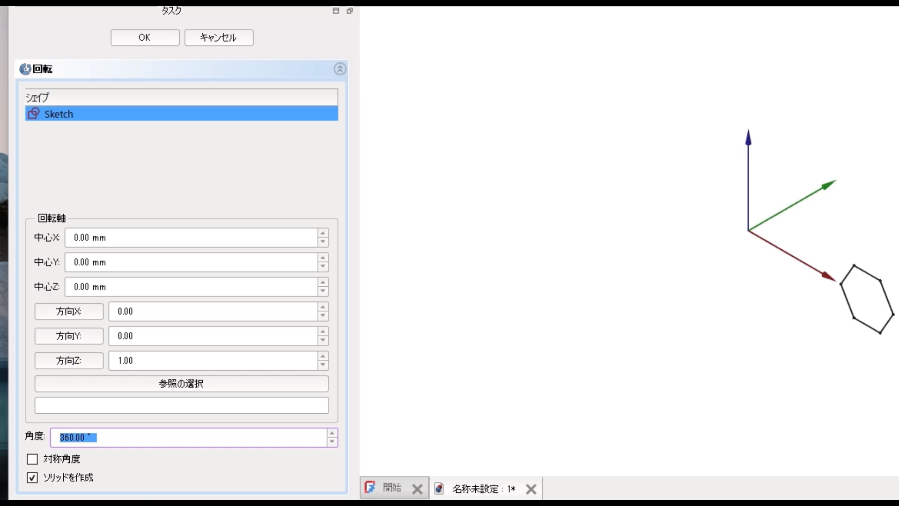
{"action": "type", "text": "180"}
{"action": "left_click", "coordinate": [156, 39]}
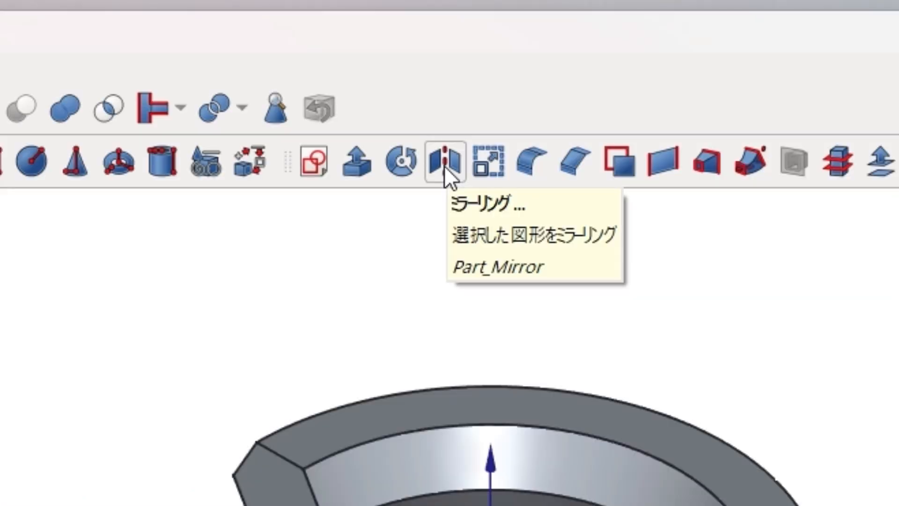
- Delete the revolved solid and mirror the remaining hexagon sketch across the YZ plane
{"action": "left_click", "coordinate": [84, 93]}
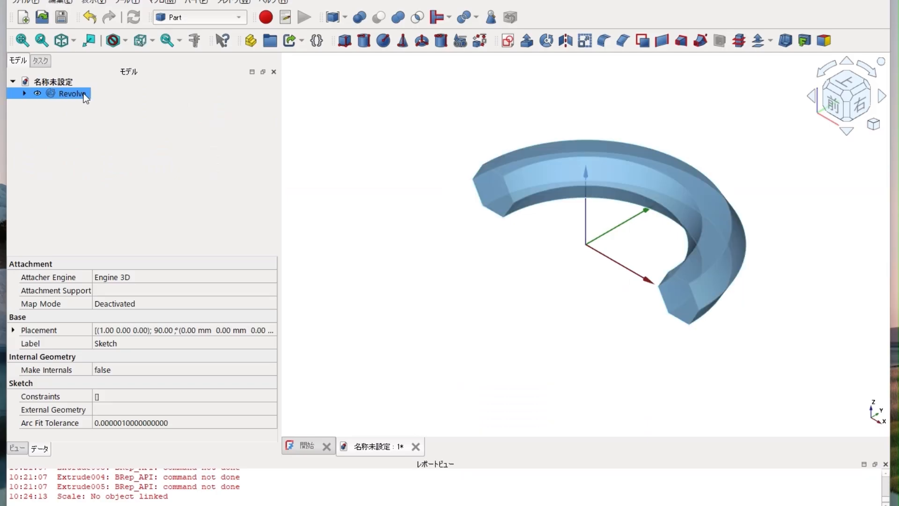
{"action": "key", "text": "Delete"}
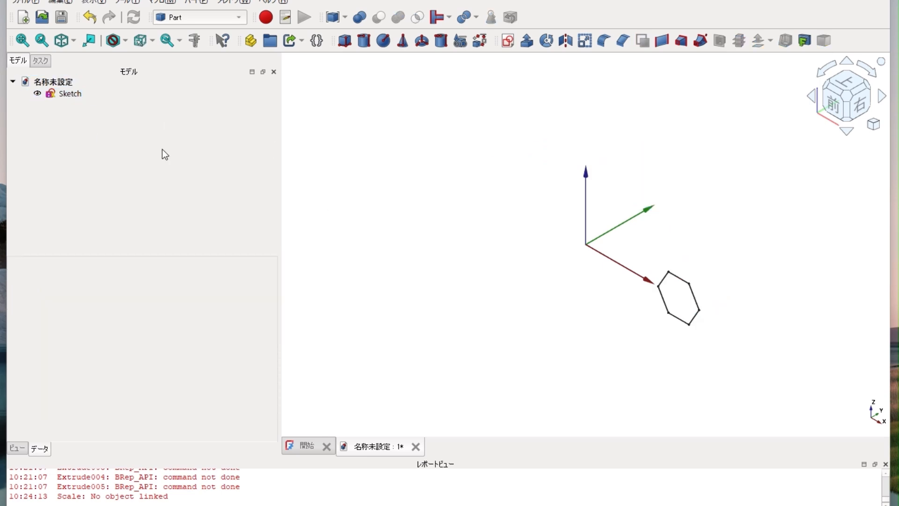
{"action": "left_click", "coordinate": [66, 97]}
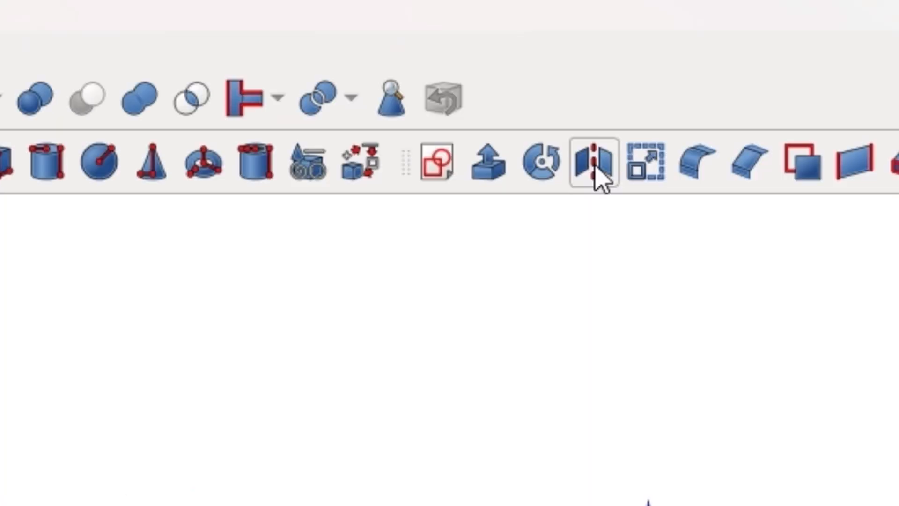
{"action": "left_click", "coordinate": [594, 164]}
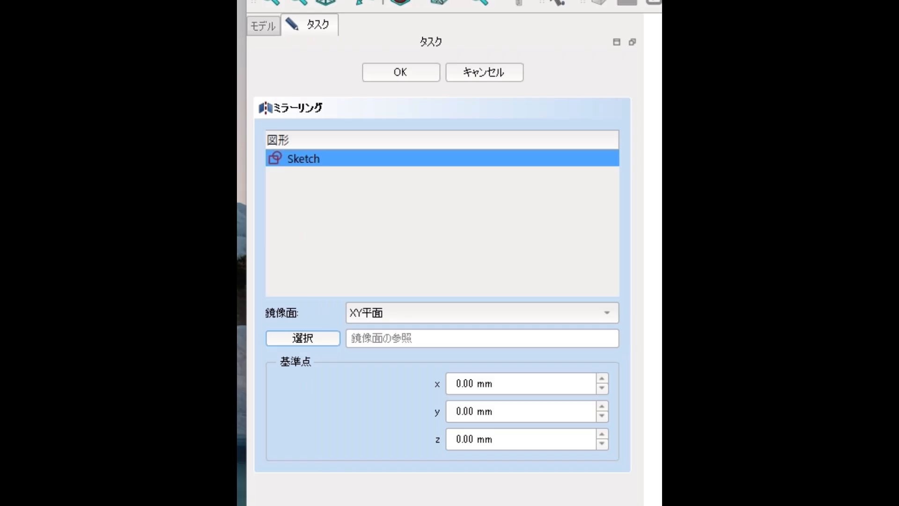
{"action": "left_click", "coordinate": [597, 313]}
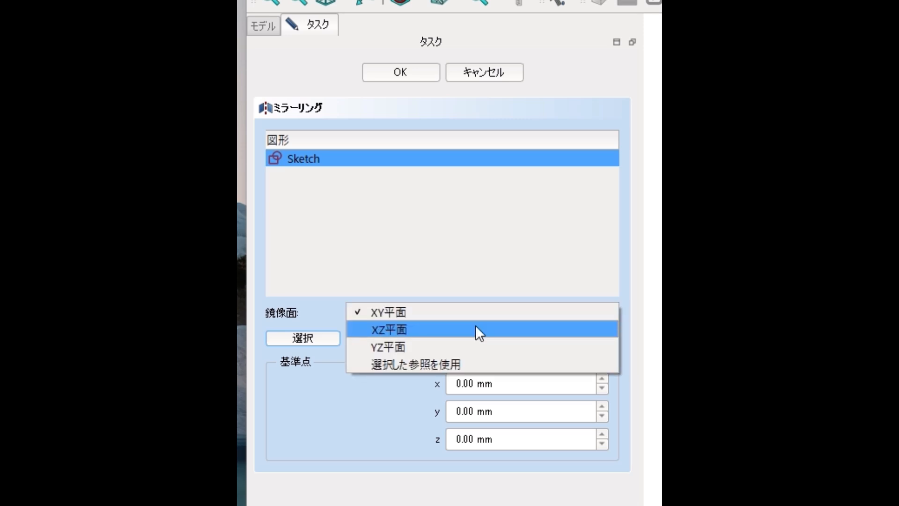
{"action": "left_click", "coordinate": [437, 348]}
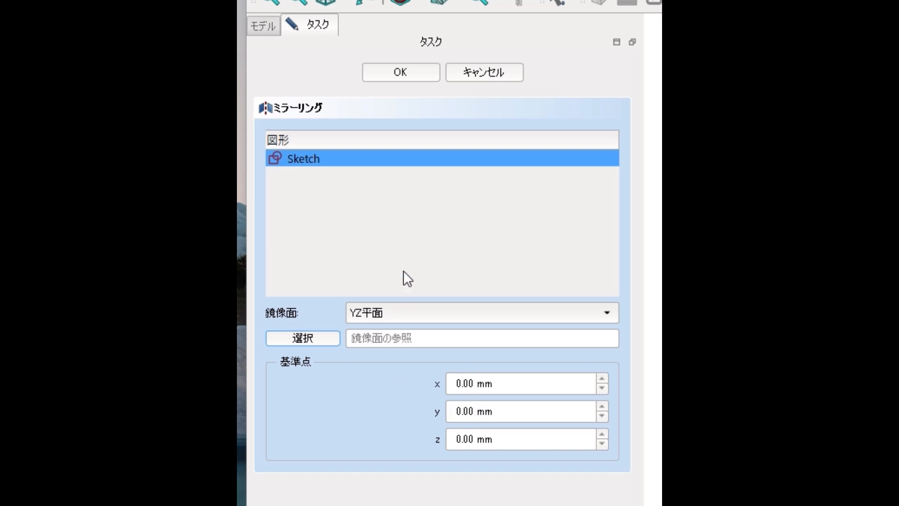
{"action": "left_click", "coordinate": [422, 74]}
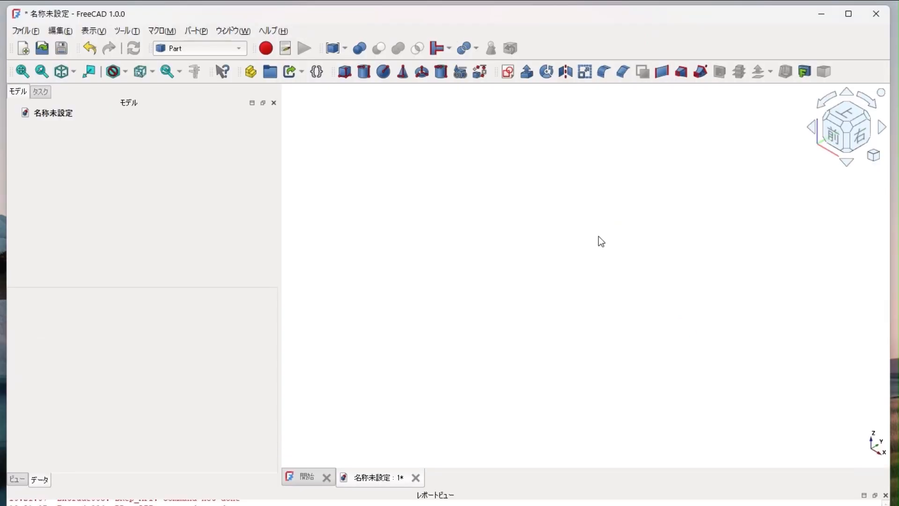
- Sketch a hexagon of about 11 mm radius centred on the origin of the XY plane, and close the sketch
{"action": "left_click", "coordinate": [510, 73]}
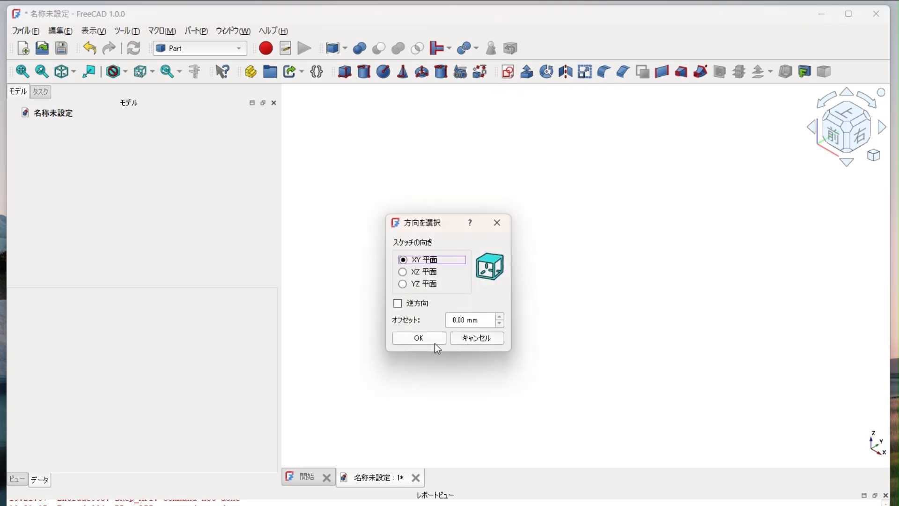
{"action": "left_click", "coordinate": [434, 343]}
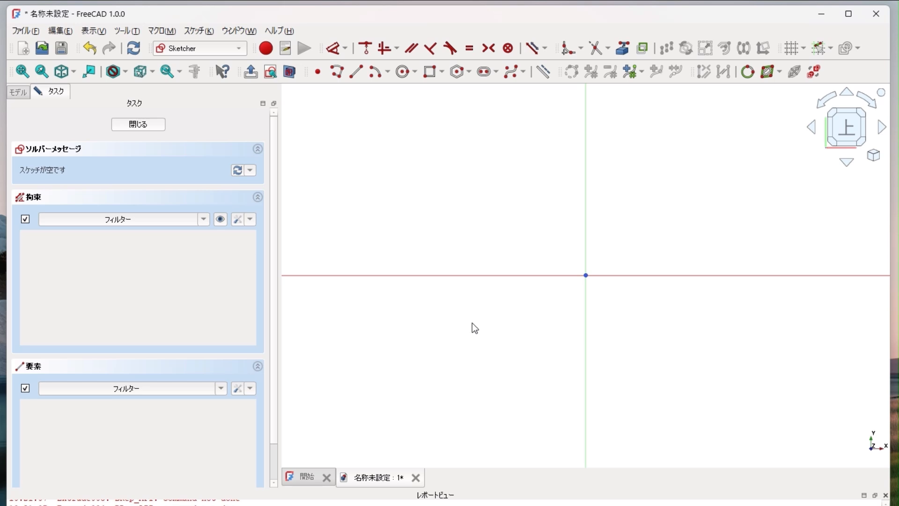
{"action": "left_click", "coordinate": [458, 72]}
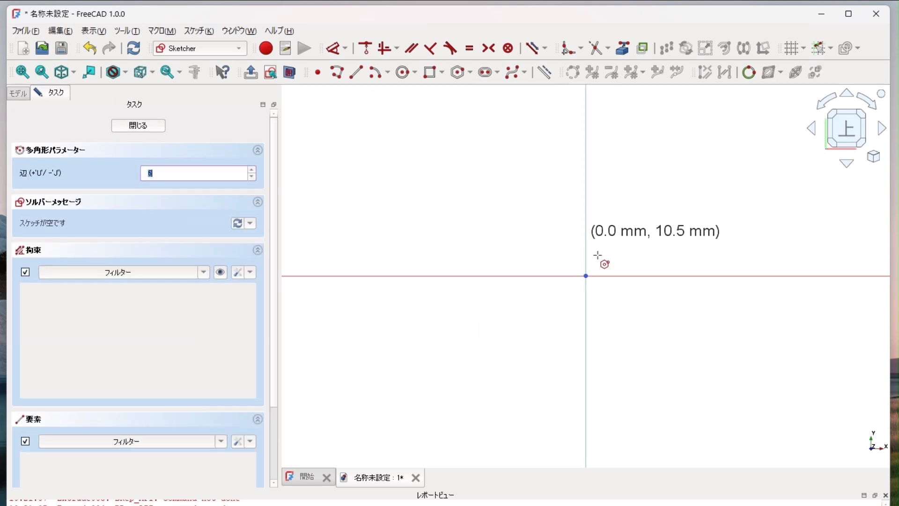
{"action": "left_click", "coordinate": [586, 276]}
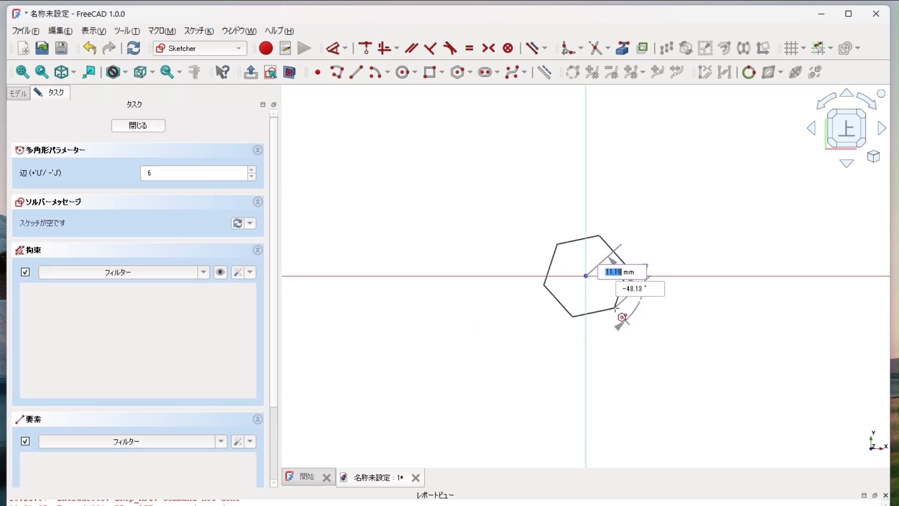
{"action": "left_click", "coordinate": [616, 308]}
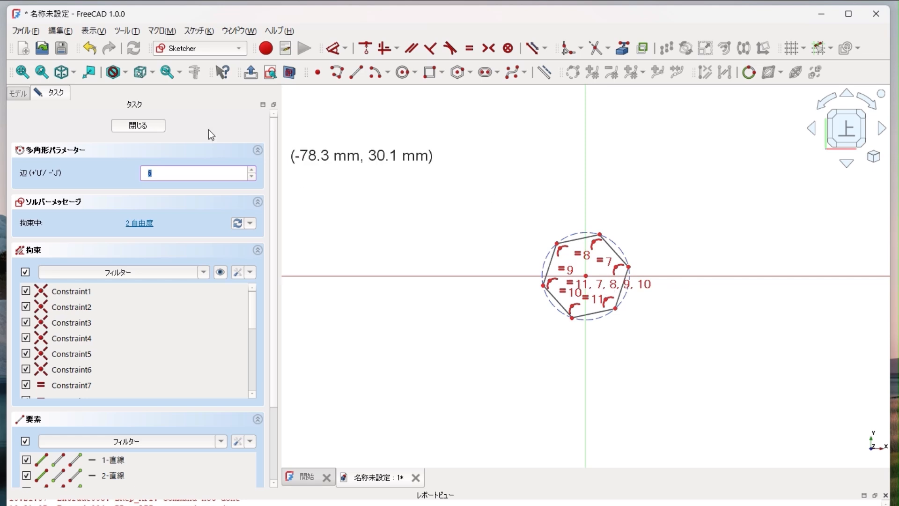
{"action": "left_click", "coordinate": [161, 123]}
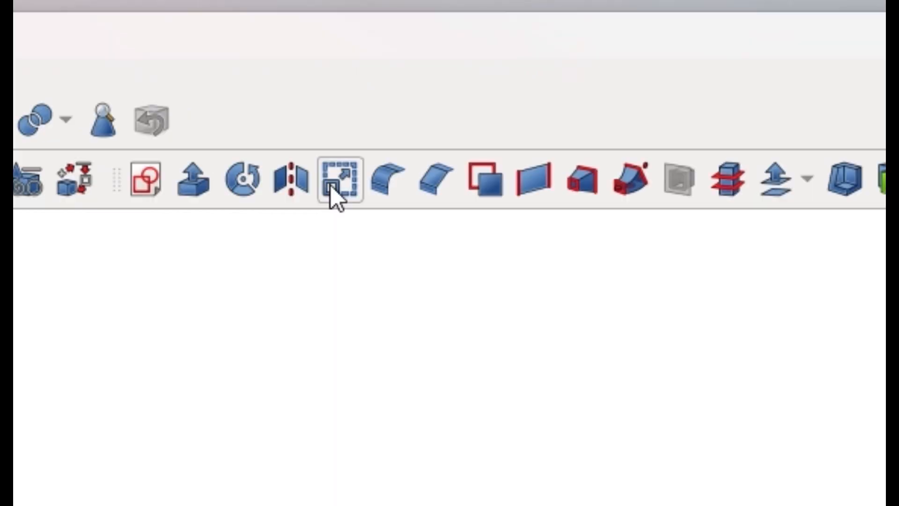
- Scale the hexagon sketch uniformly by a factor of 2.00, apply it and close the scale settings
{"action": "left_click", "coordinate": [338, 182]}
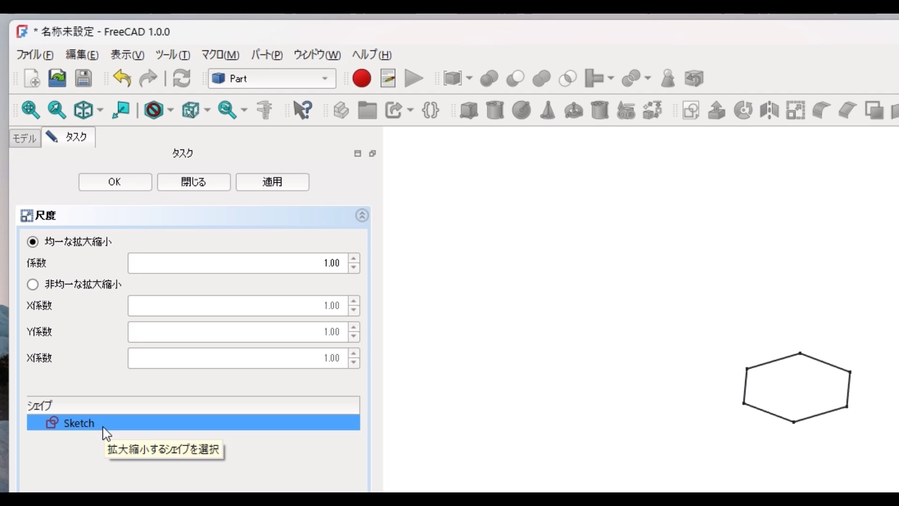
{"action": "left_click", "coordinate": [355, 259]}
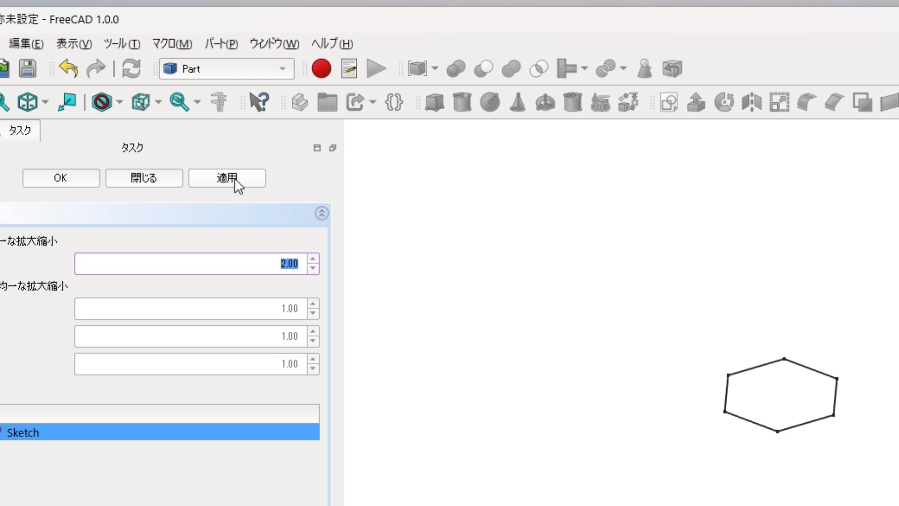
{"action": "left_click", "coordinate": [234, 178]}
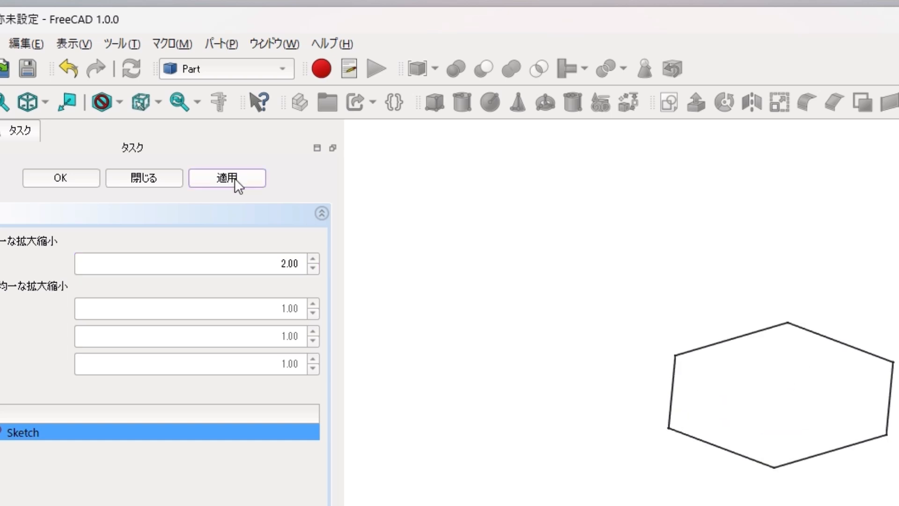
{"action": "left_click", "coordinate": [143, 178]}
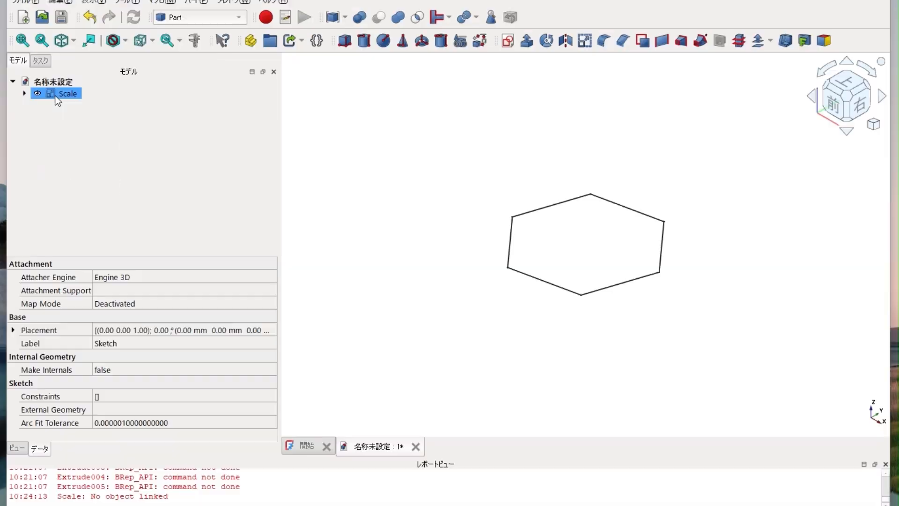
- Scale the original hexagon sketch uniformly by a factor of 0.50, apply it and close the scale settings
{"action": "left_click", "coordinate": [129, 122]}
{"action": "left_click", "coordinate": [24, 93]}
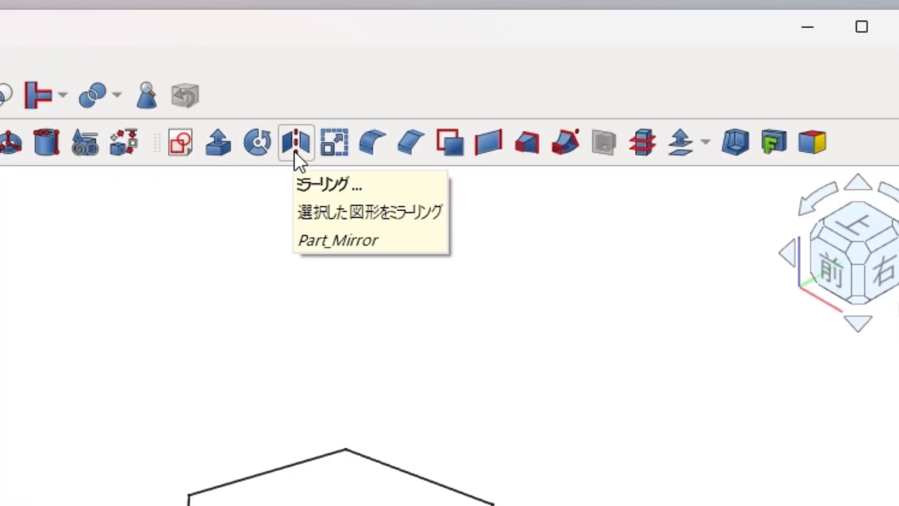
{"action": "left_click", "coordinate": [329, 151]}
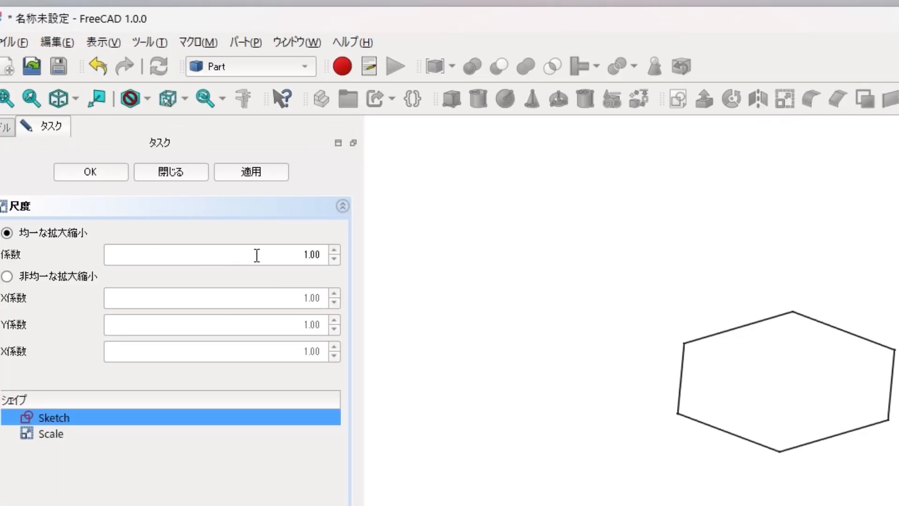
{"action": "left_click", "coordinate": [322, 256]}
{"action": "double_click", "coordinate": [321, 255]}
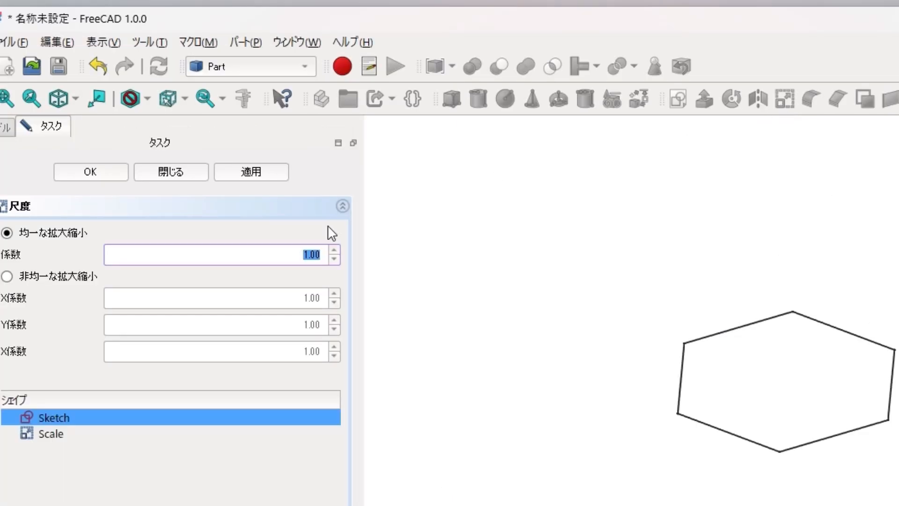
{"action": "type", "text": "0.5"}
{"action": "left_click", "coordinate": [269, 173]}
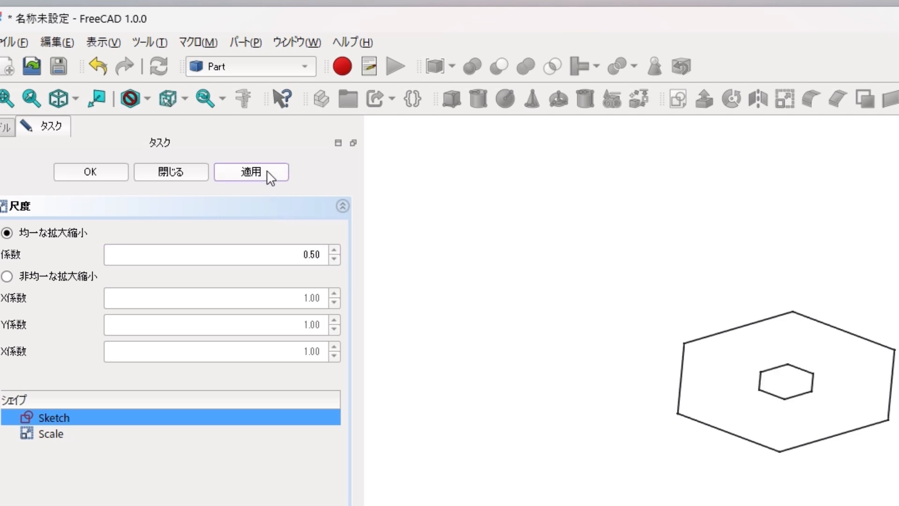
{"action": "left_click", "coordinate": [189, 173]}
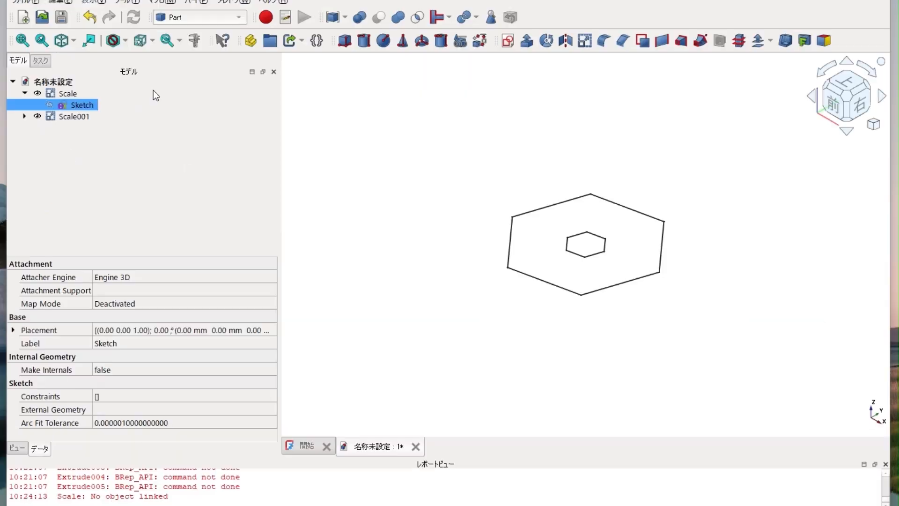
- Scale the original hexagon sketch non-uniformly with a Y factor of 2.00 and the other factors at 1.00, and close the scale settings
{"action": "left_click", "coordinate": [66, 117], "text": "ctrl"}
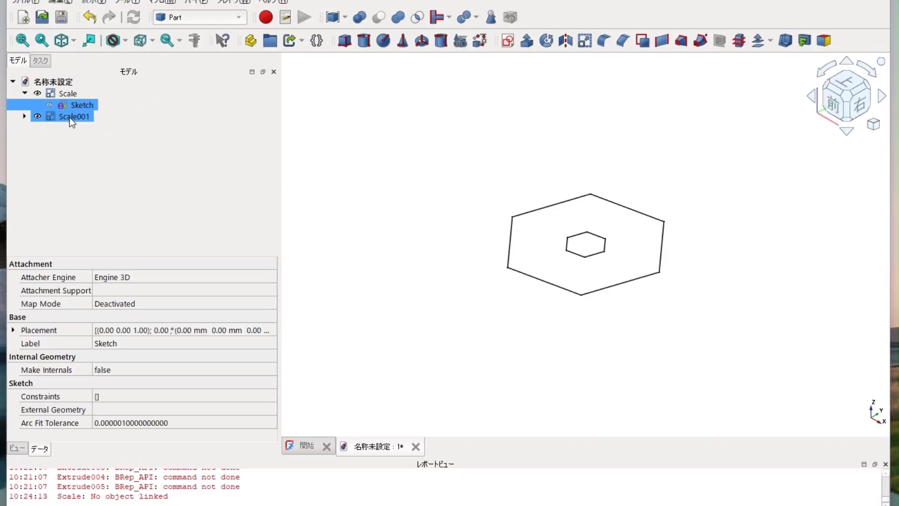
{"action": "left_click", "coordinate": [35, 117], "text": "ctrl"}
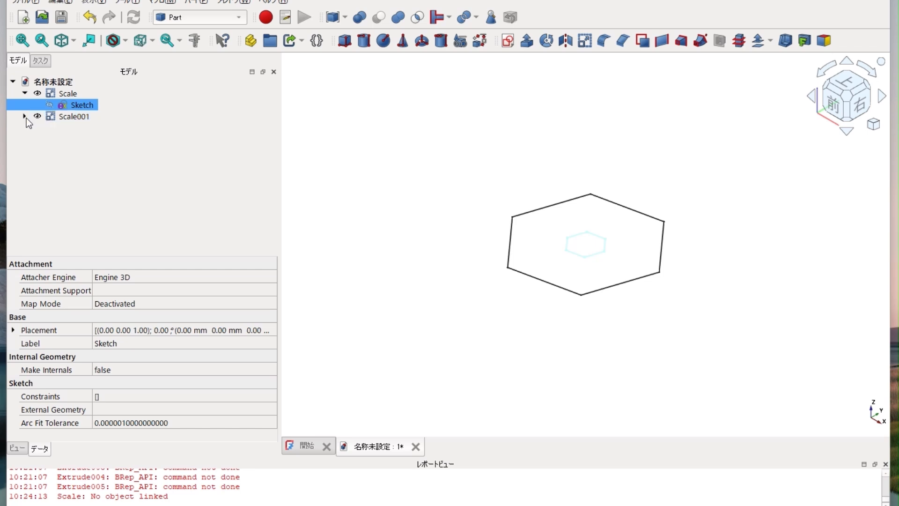
{"action": "left_click", "coordinate": [25, 116]}
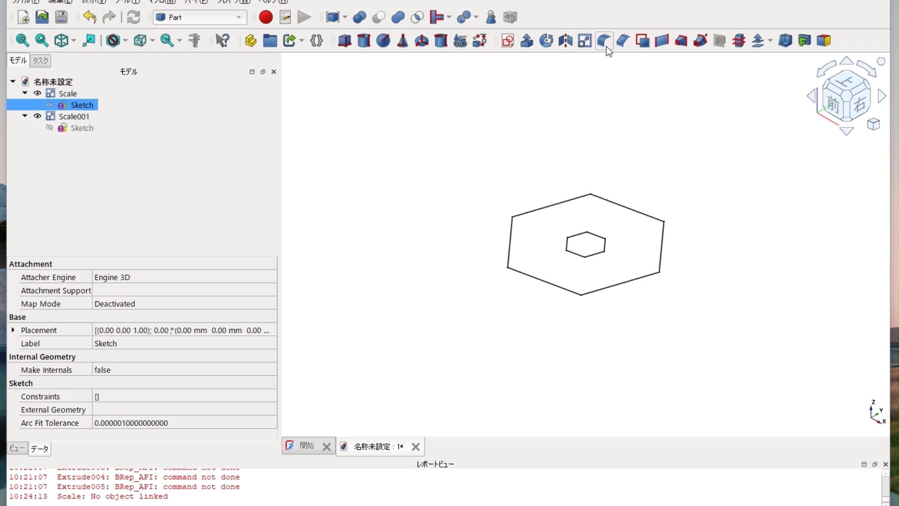
{"action": "left_click", "coordinate": [585, 41]}
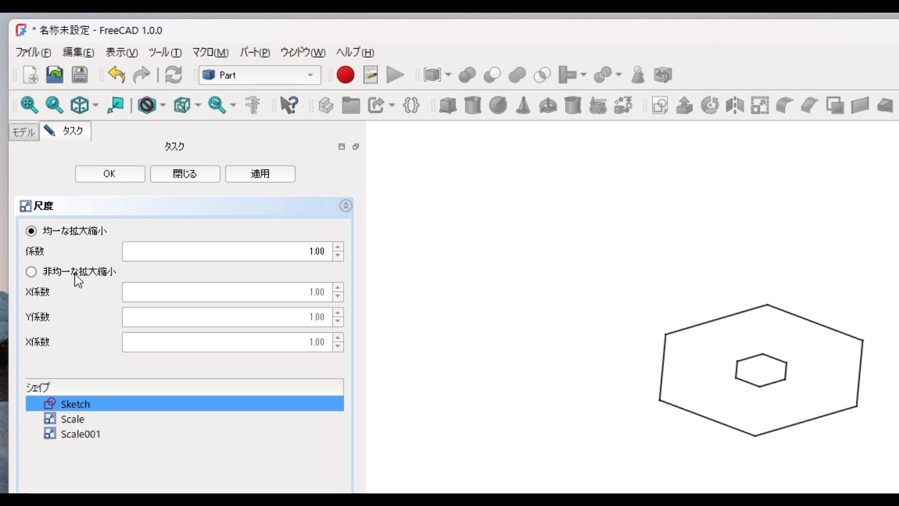
{"action": "left_click", "coordinate": [41, 275]}
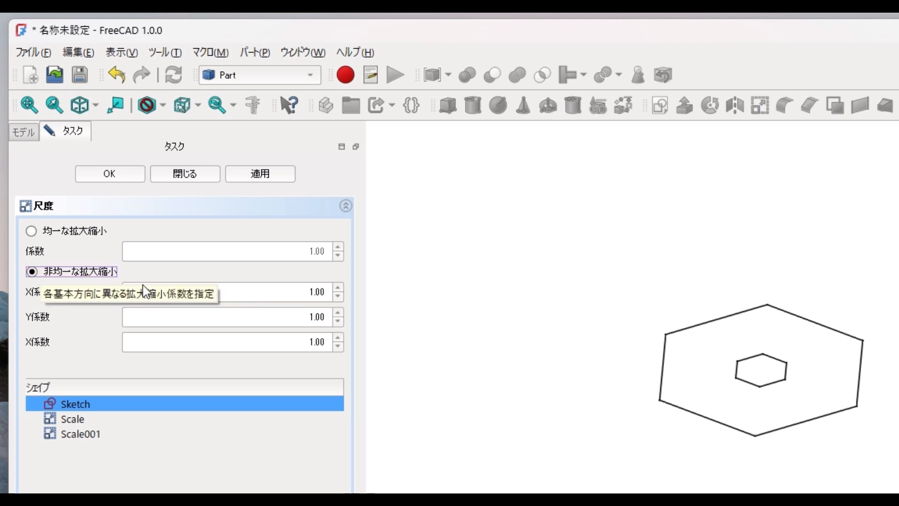
{"action": "left_click", "coordinate": [338, 313]}
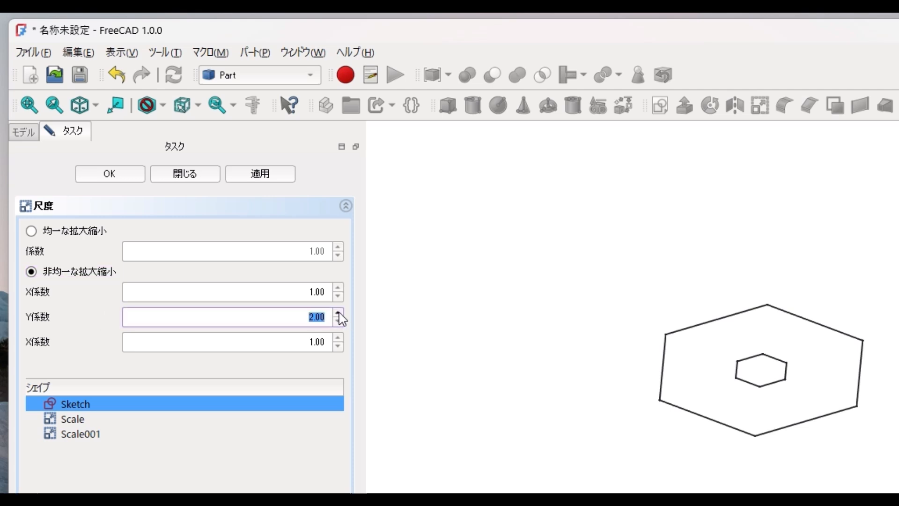
{"action": "left_click", "coordinate": [279, 181]}
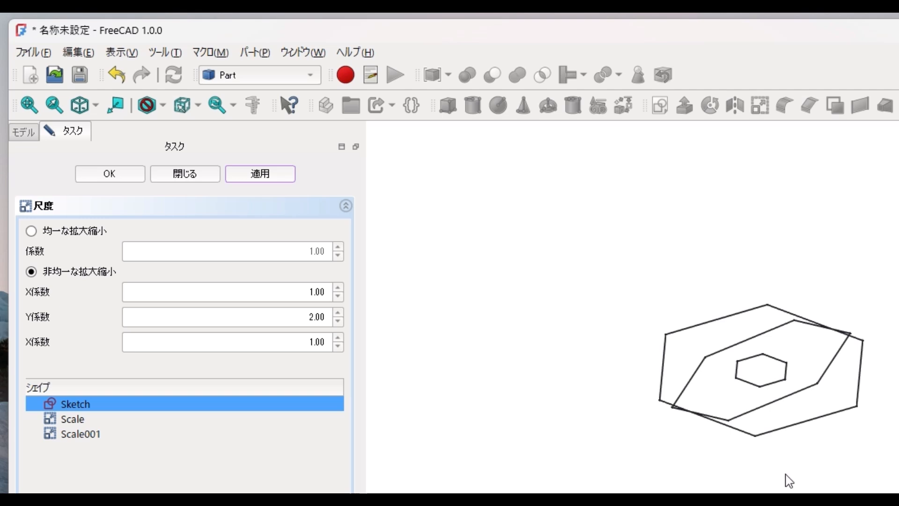
{"action": "left_click", "coordinate": [194, 177]}
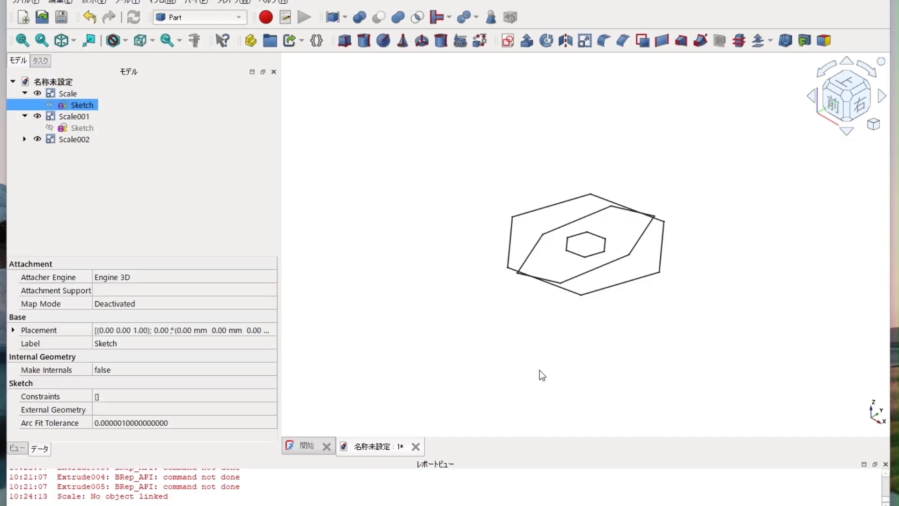
- Delete all scaled objects and sketch a rectangle about 40 by 24 mm around the origin of the XY plane, closing the sketch
{"action": "left_click", "coordinate": [83, 142]}
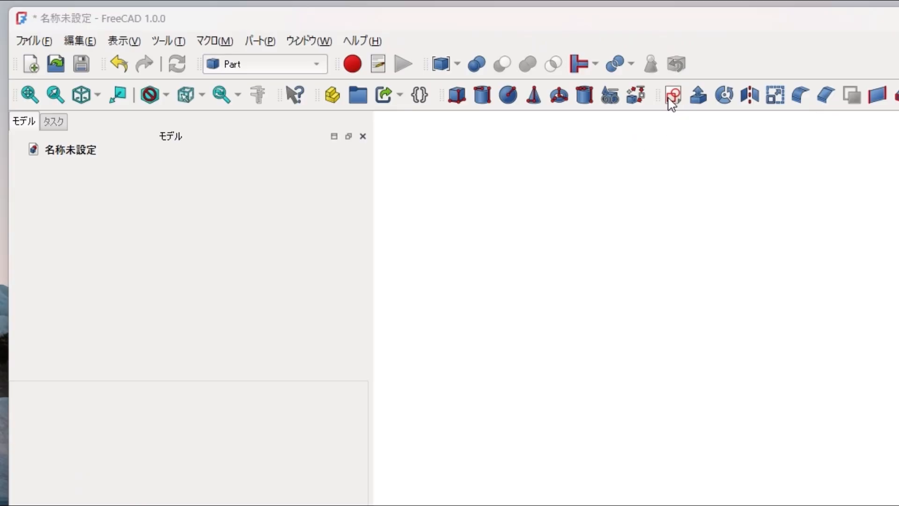
{"action": "left_click", "coordinate": [669, 100]}
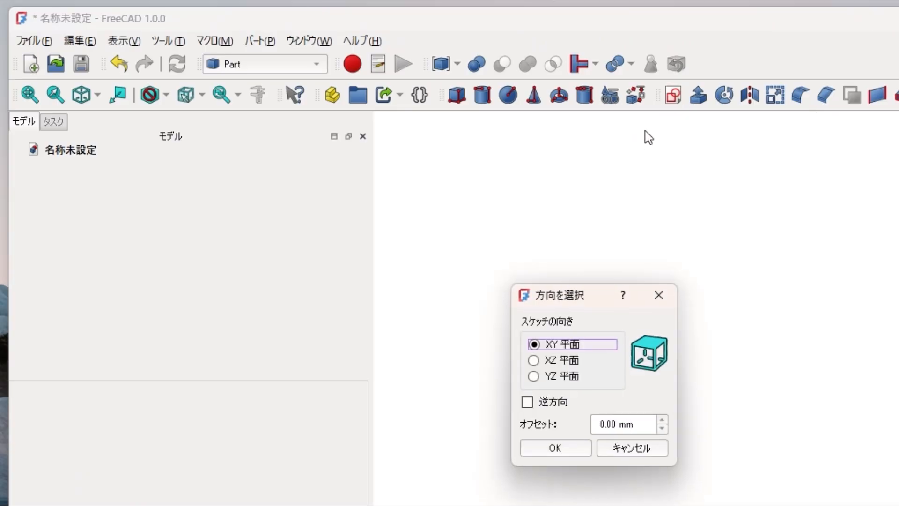
{"action": "left_click", "coordinate": [582, 452]}
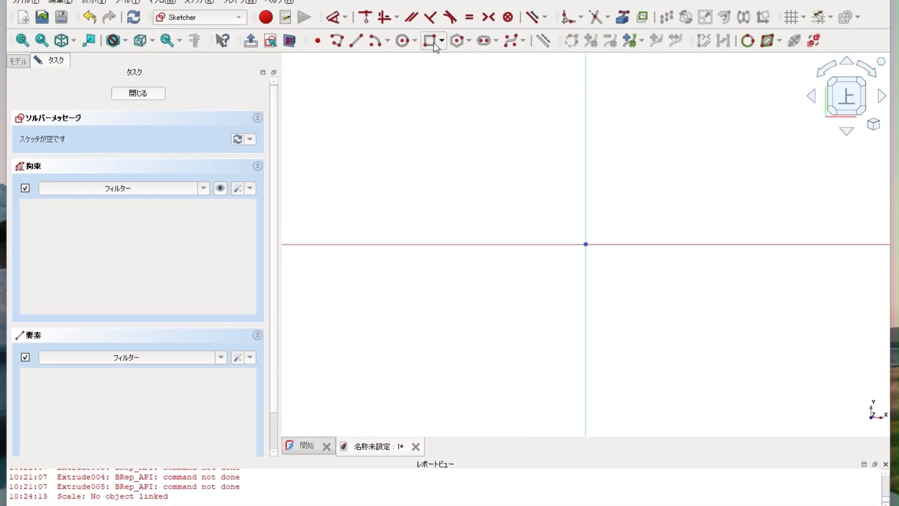
{"action": "left_click", "coordinate": [434, 44]}
{"action": "left_click", "coordinate": [513, 203]}
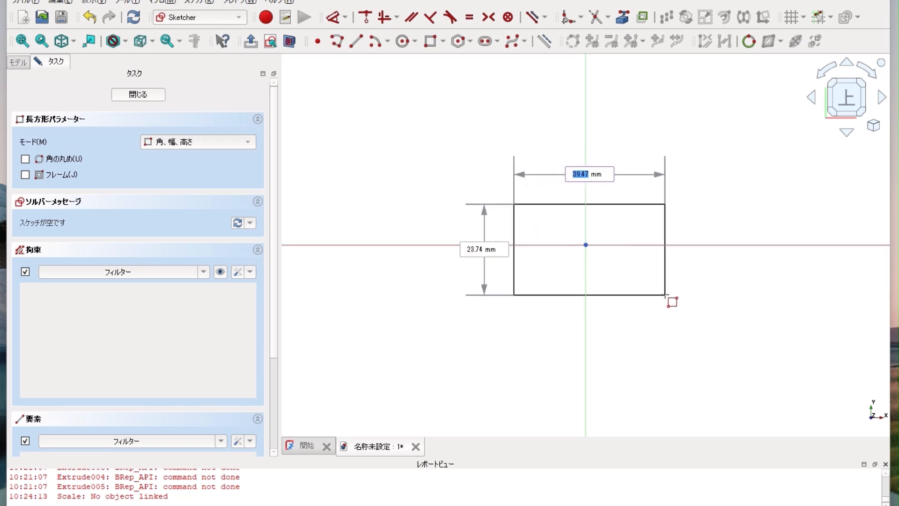
{"action": "left_click", "coordinate": [668, 295]}
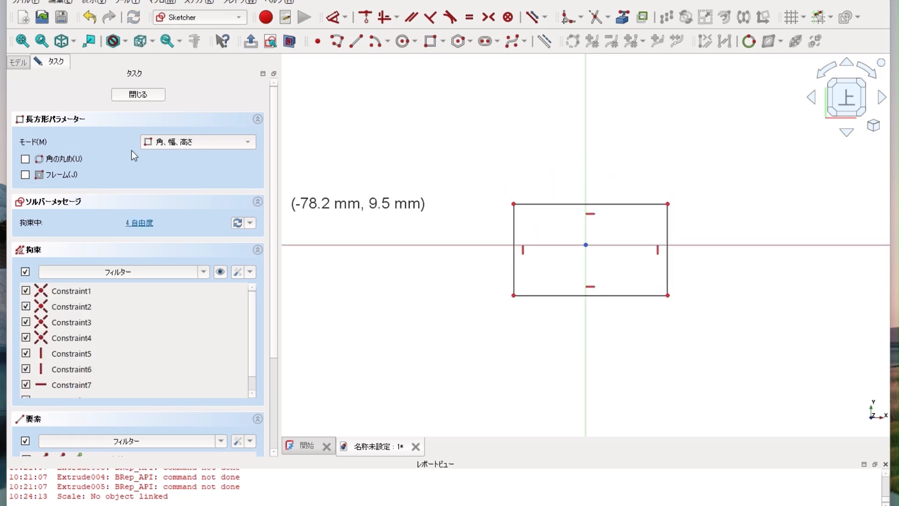
{"action": "left_click", "coordinate": [136, 93]}
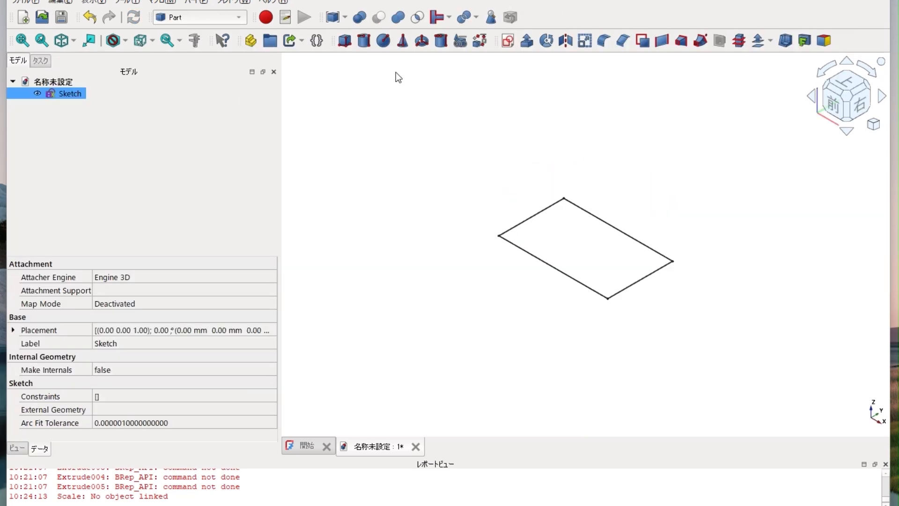
- Extrude the rectangle sketch 10 mm along its normal, with solid creation on
{"action": "left_click", "coordinate": [527, 40]}
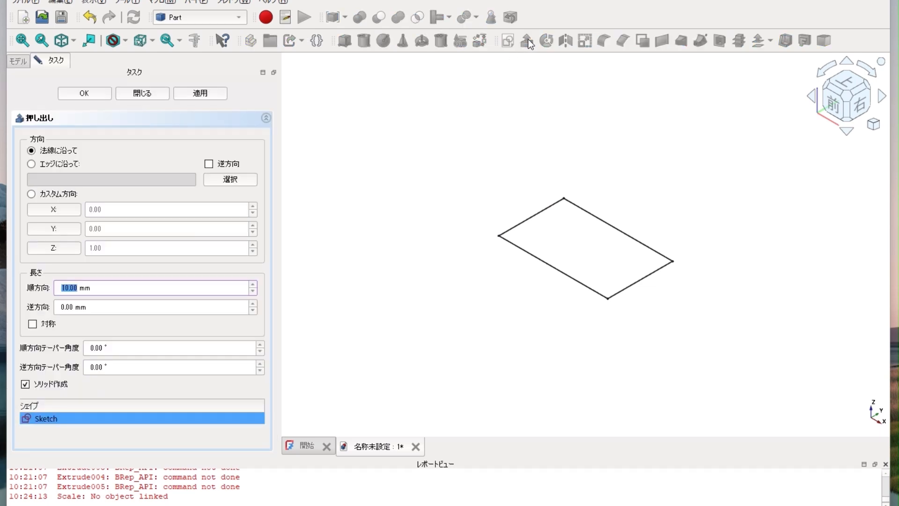
{"action": "left_click", "coordinate": [97, 94]}
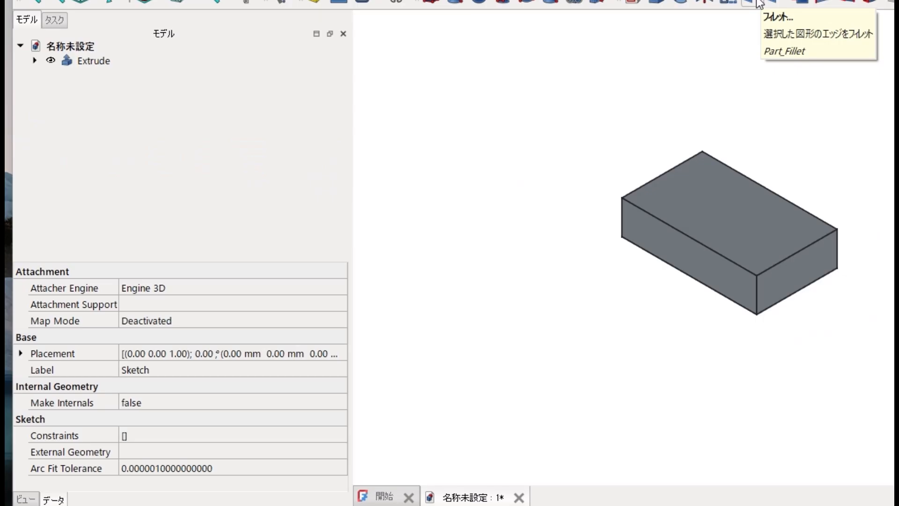
- Fillet all edges of the extruded block with a constant 1.10 mm radius, inspect the result and undo the fillet
{"action": "left_click", "coordinate": [756, 2]}
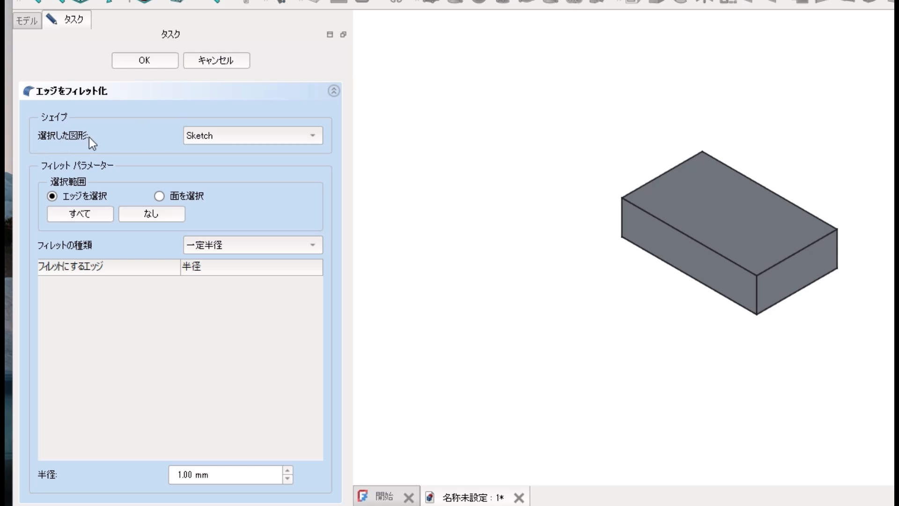
{"action": "left_click", "coordinate": [289, 136]}
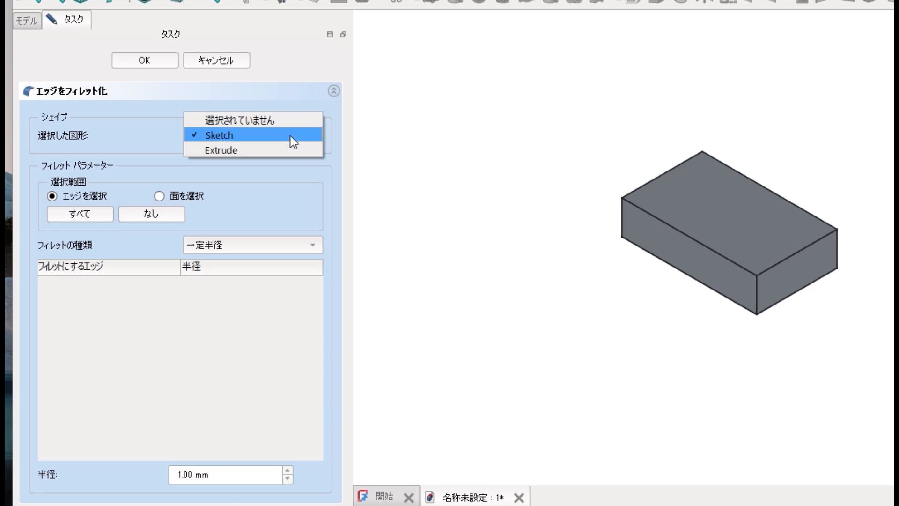
{"action": "left_click", "coordinate": [265, 150]}
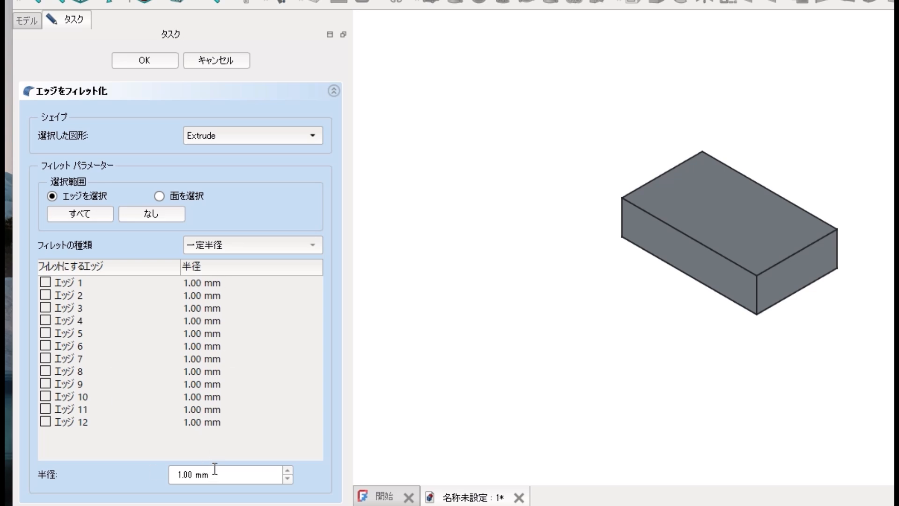
{"action": "left_click", "coordinate": [80, 215]}
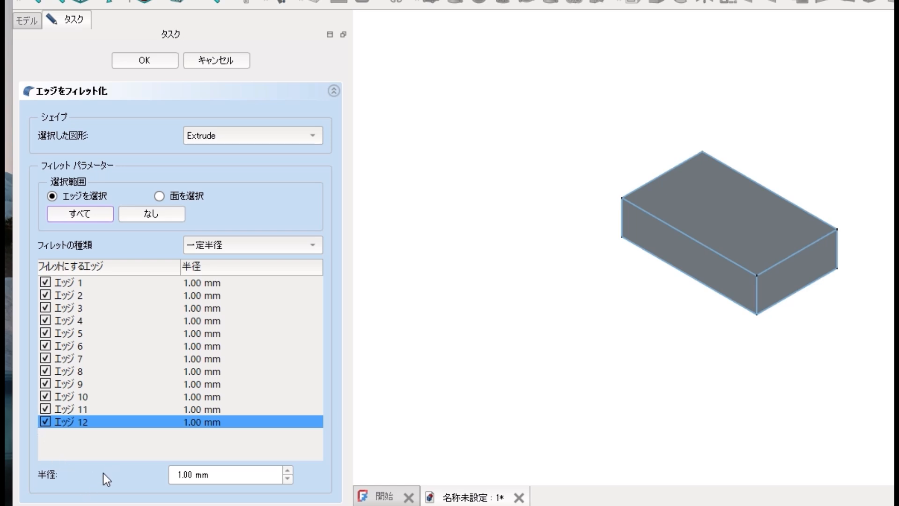
{"action": "left_click", "coordinate": [289, 470]}
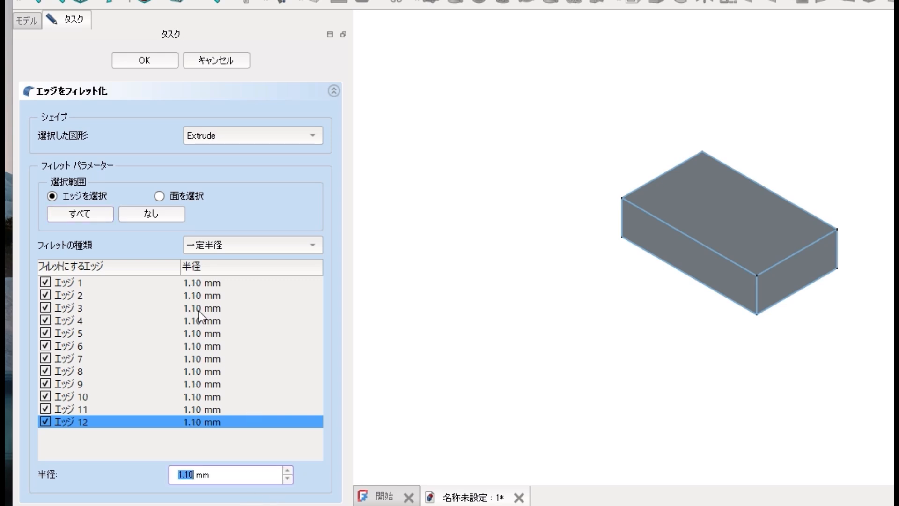
{"action": "left_click", "coordinate": [143, 64]}
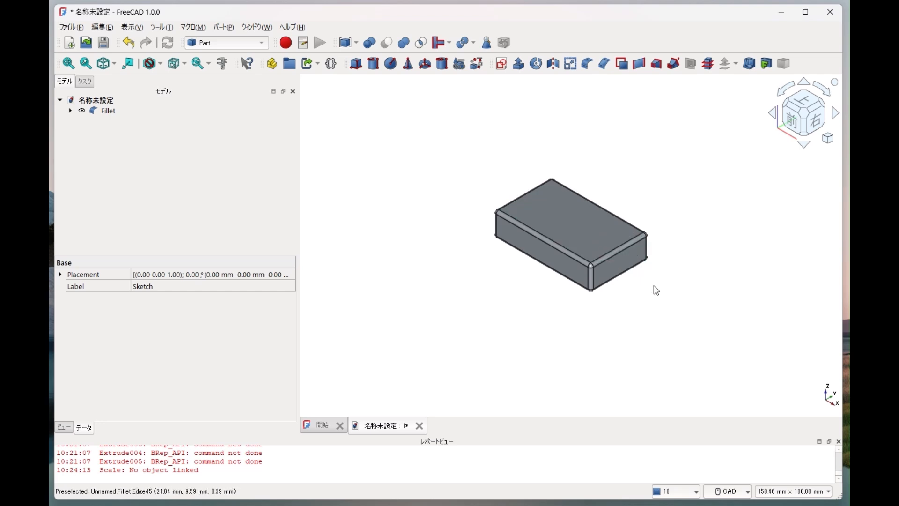
{"action": "middle_click_drag", "start_coordinate": [652, 287], "coordinate": [478, 207]}
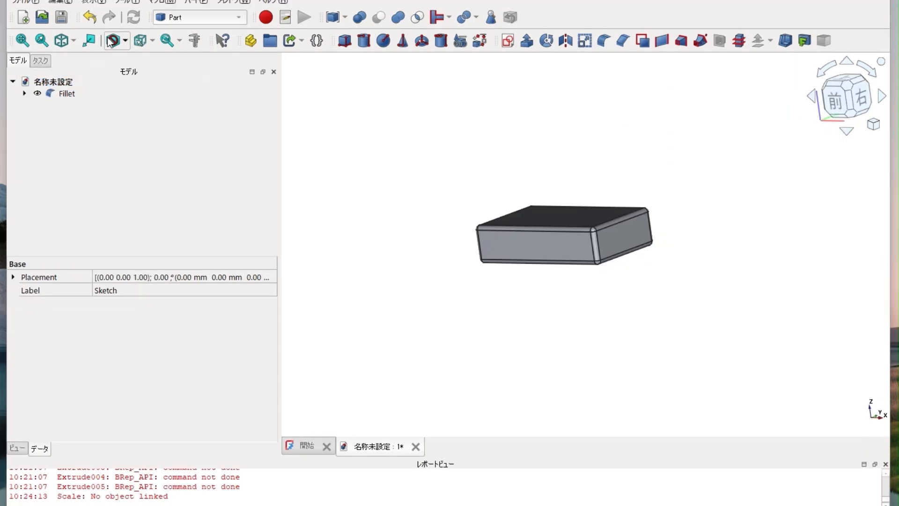
{"action": "left_click", "coordinate": [129, 43]}
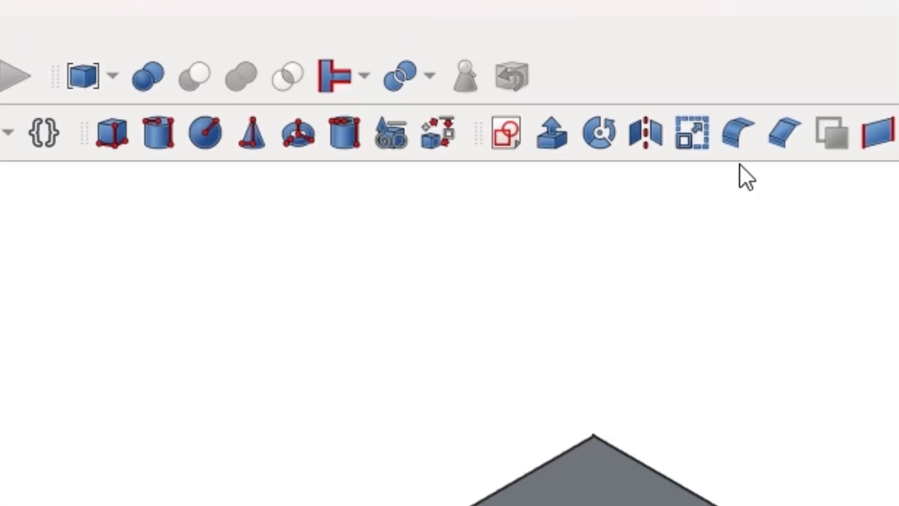
- Fillet the extruded block's upper front long edge and its front vertical corner edge with a constant 3 mm radius, and undo the fillet
{"action": "left_click", "coordinate": [740, 124]}
{"action": "left_click", "coordinate": [255, 110]}
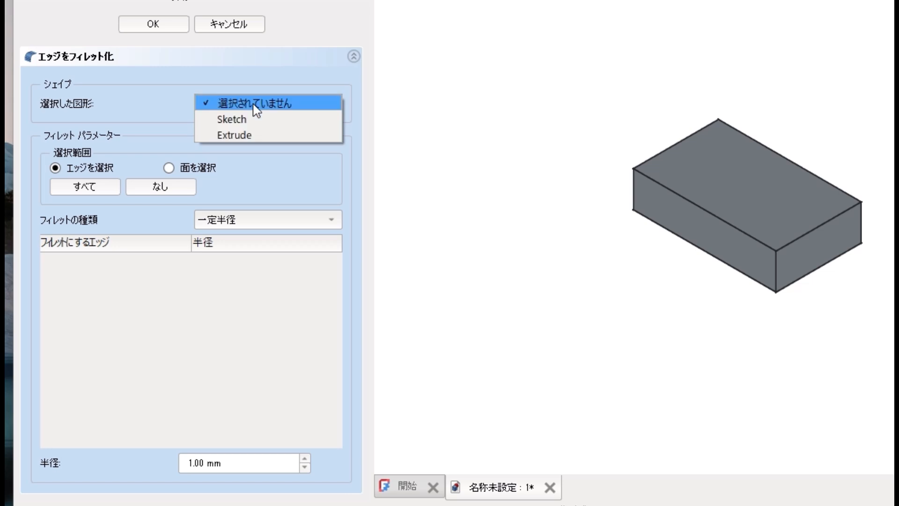
{"action": "left_click", "coordinate": [253, 135]}
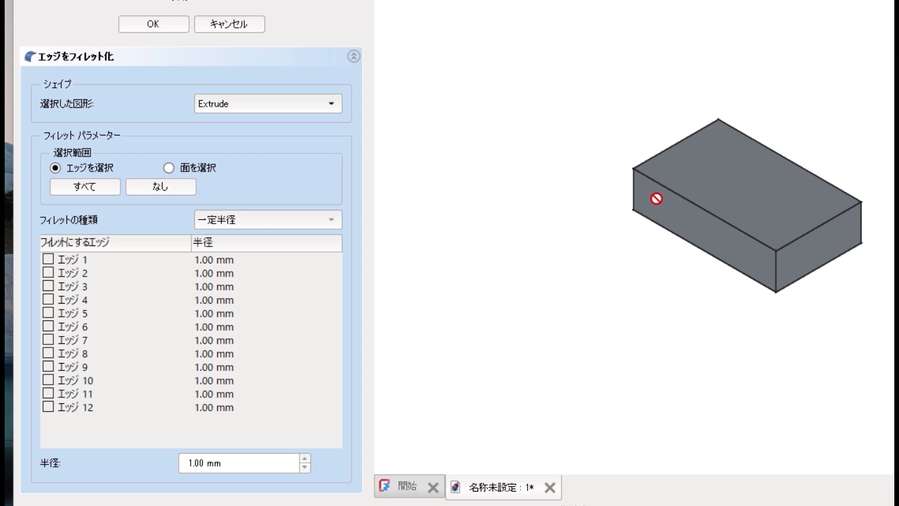
{"action": "left_click", "coordinate": [682, 196]}
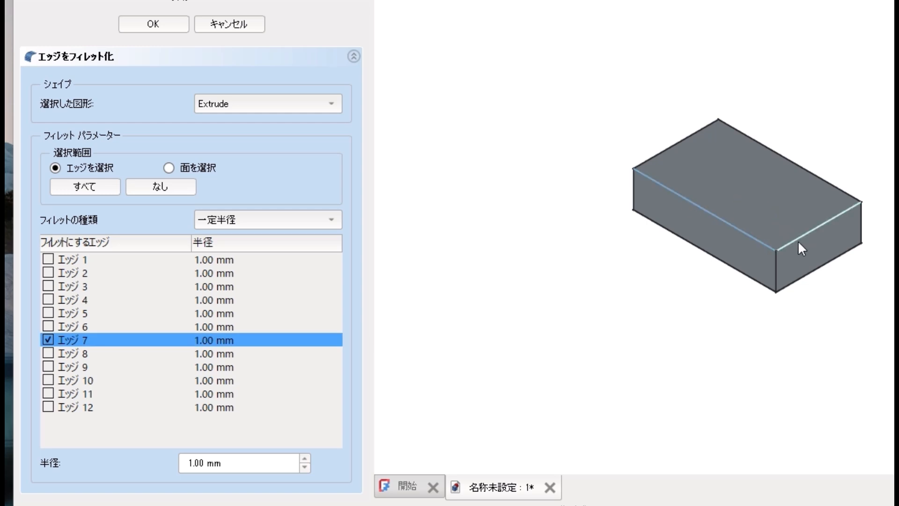
{"action": "left_click", "coordinate": [775, 275]}
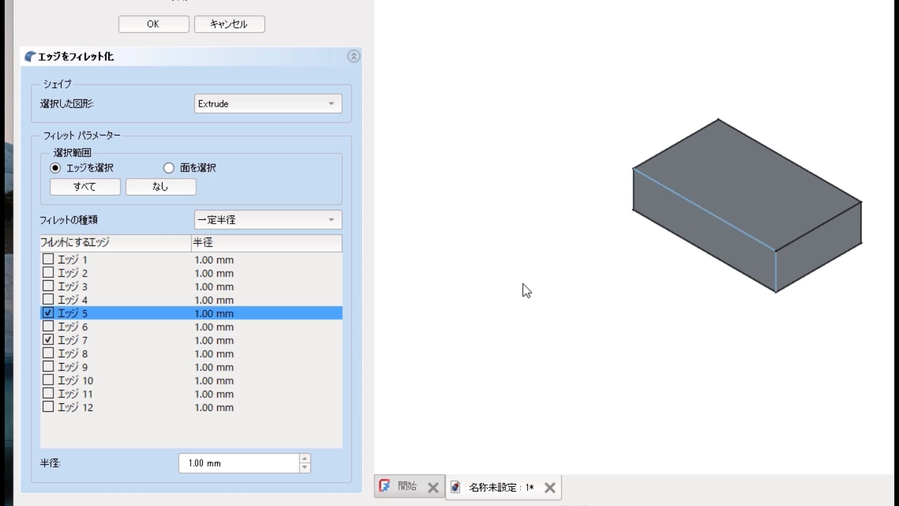
{"action": "left_click", "coordinate": [307, 458]}
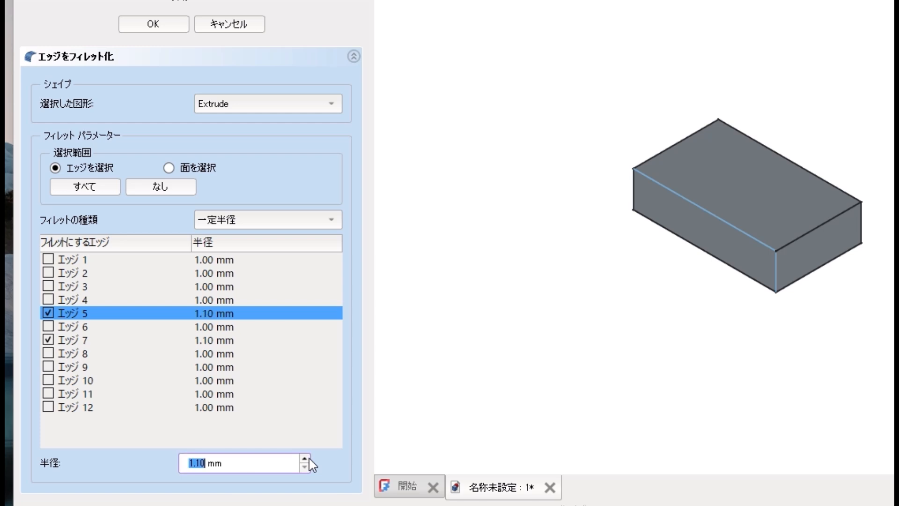
{"action": "left_click", "coordinate": [304, 459]}
{"action": "left_click", "coordinate": [305, 459]}
{"action": "type", "text": "3"}
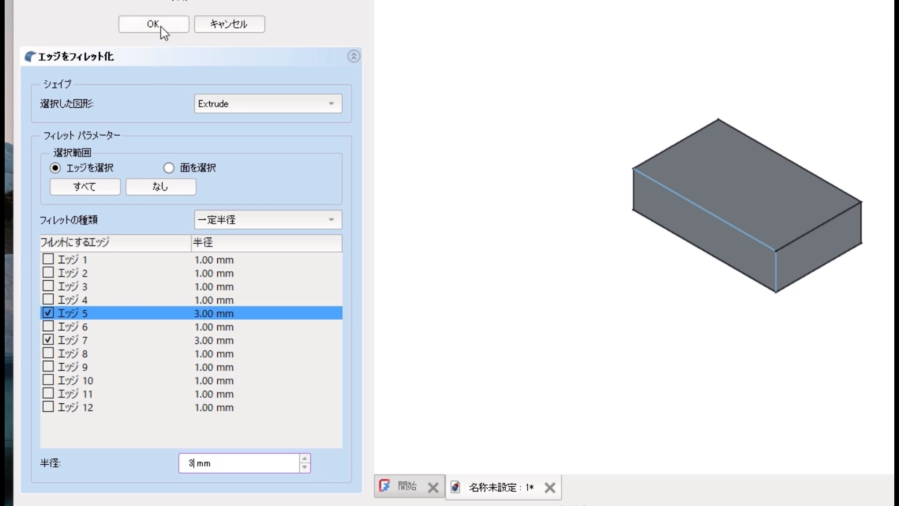
{"action": "left_click", "coordinate": [161, 27]}
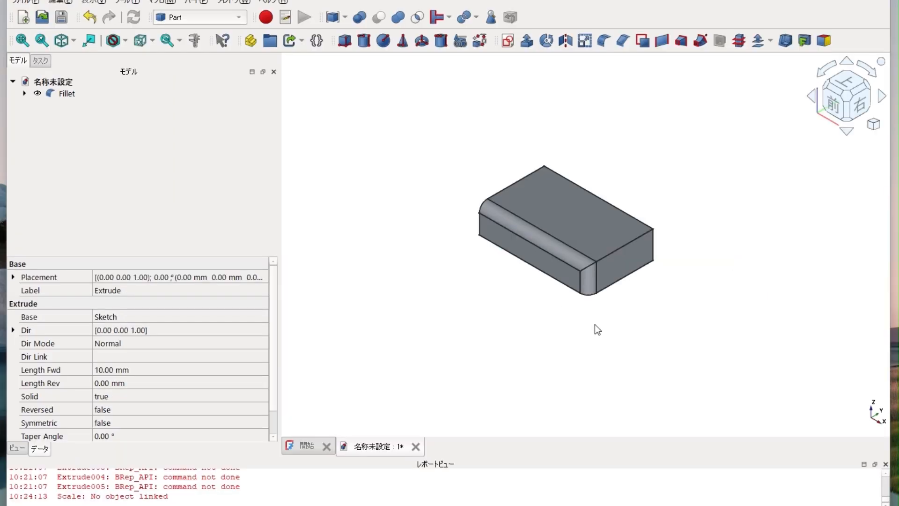
{"action": "left_click", "coordinate": [90, 17]}
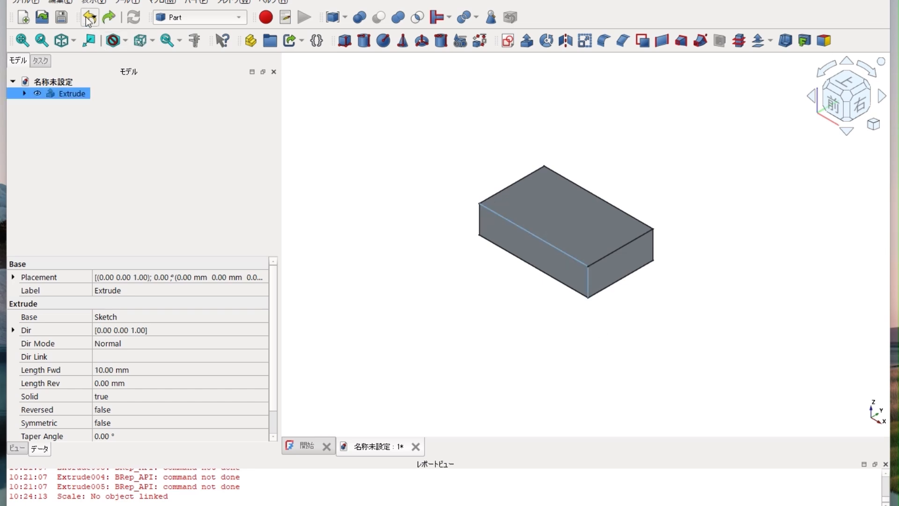
- Fillet the edges of the extruded block's top face with a constant 2 mm radius, using face selection, and undo the fillet
{"action": "left_click", "coordinate": [78, 130]}
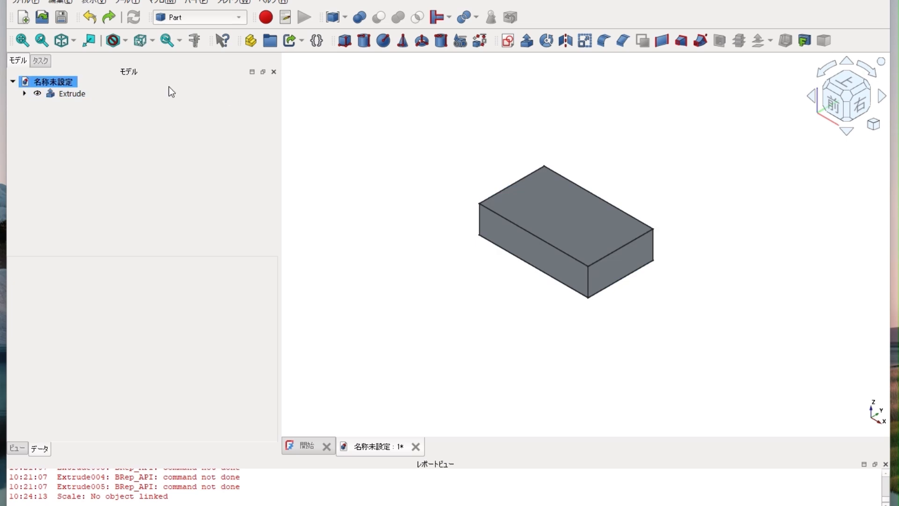
{"action": "left_click", "coordinate": [82, 94]}
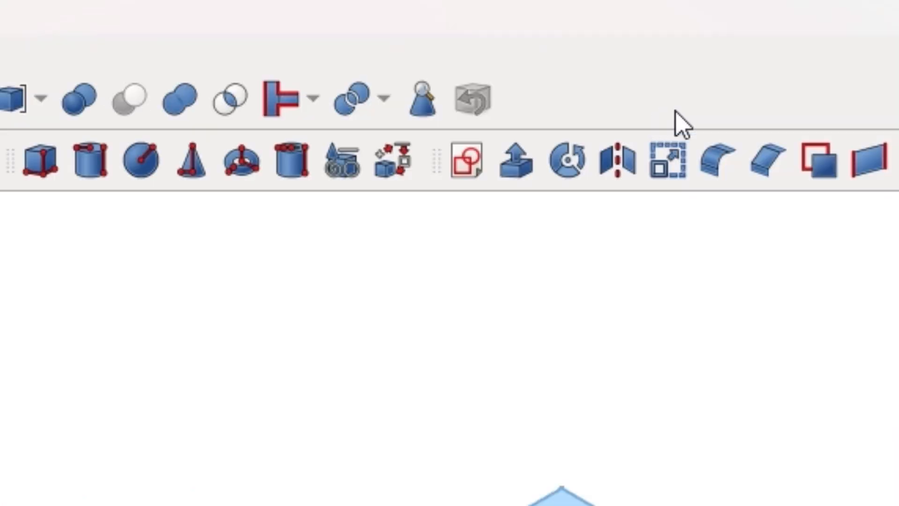
{"action": "left_click", "coordinate": [607, 42]}
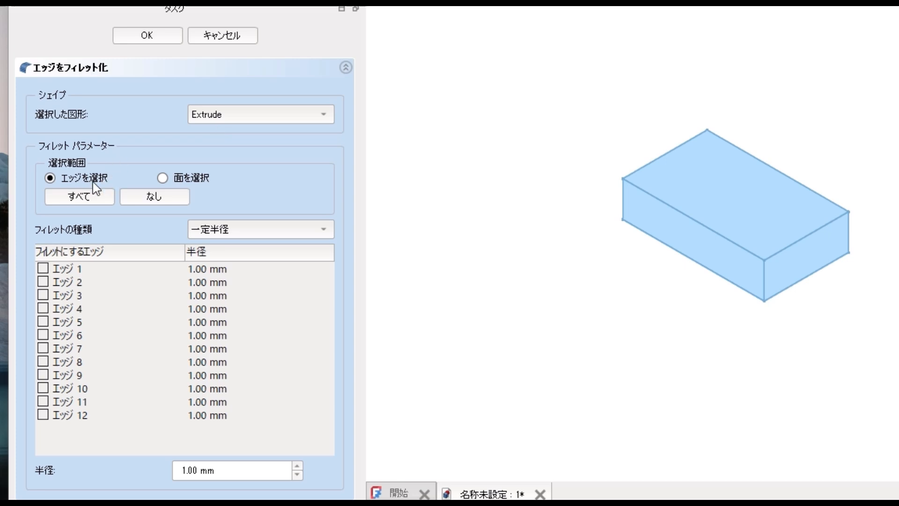
{"action": "left_click", "coordinate": [186, 179]}
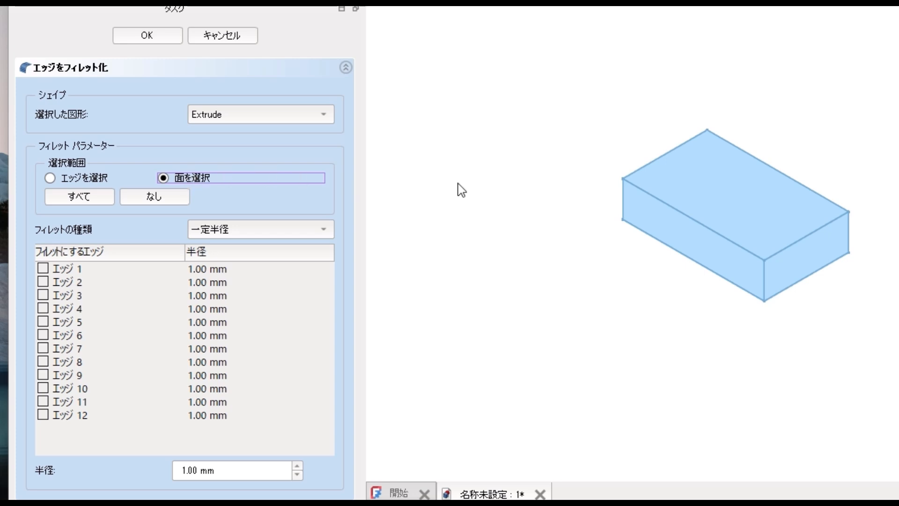
{"action": "left_click", "coordinate": [708, 202]}
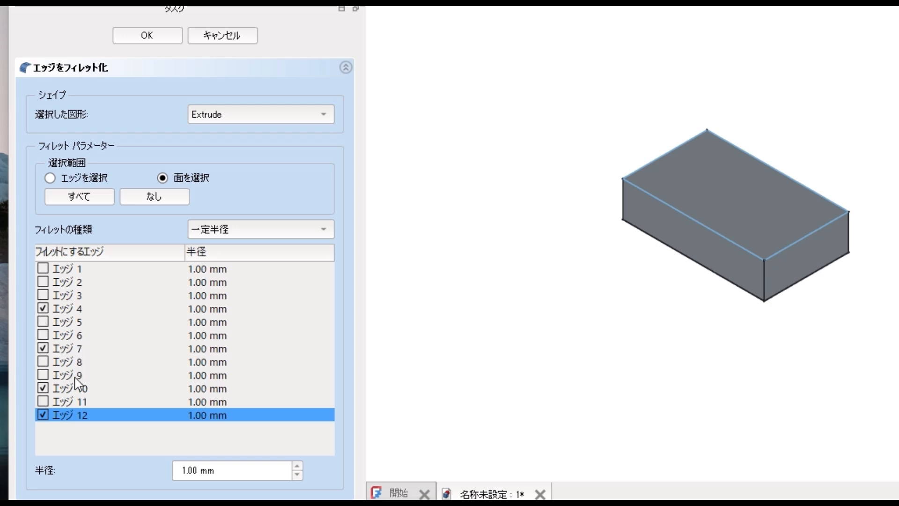
{"action": "left_click", "coordinate": [237, 476]}
{"action": "left_click_drag", "start_coordinate": [238, 476], "coordinate": [177, 473]}
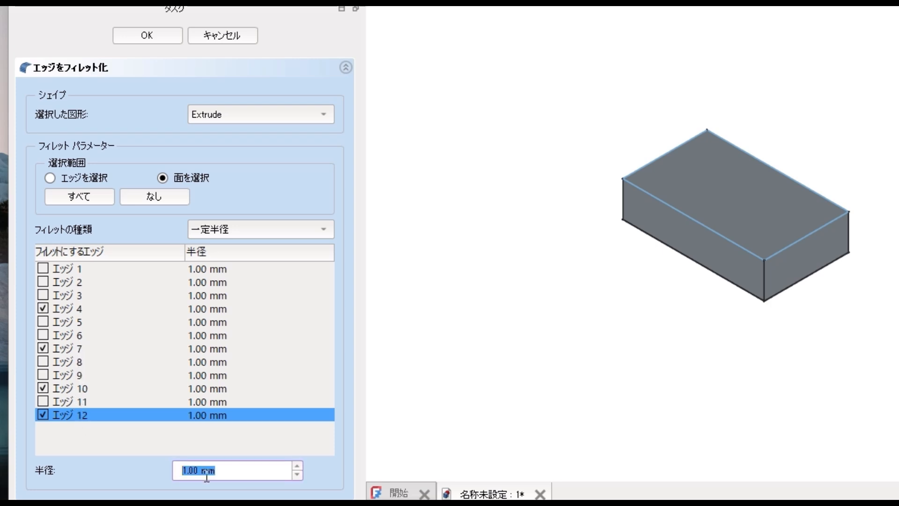
{"action": "type", "text": "2"}
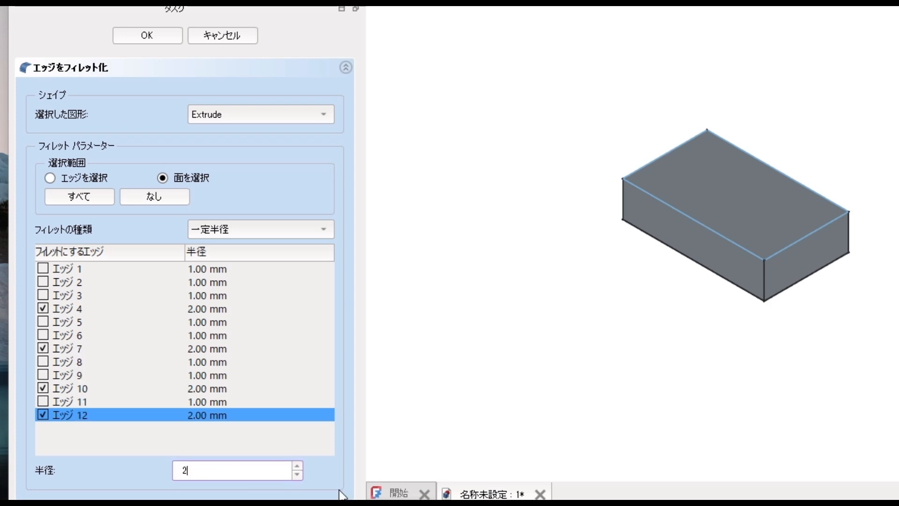
{"action": "left_click", "coordinate": [157, 41]}
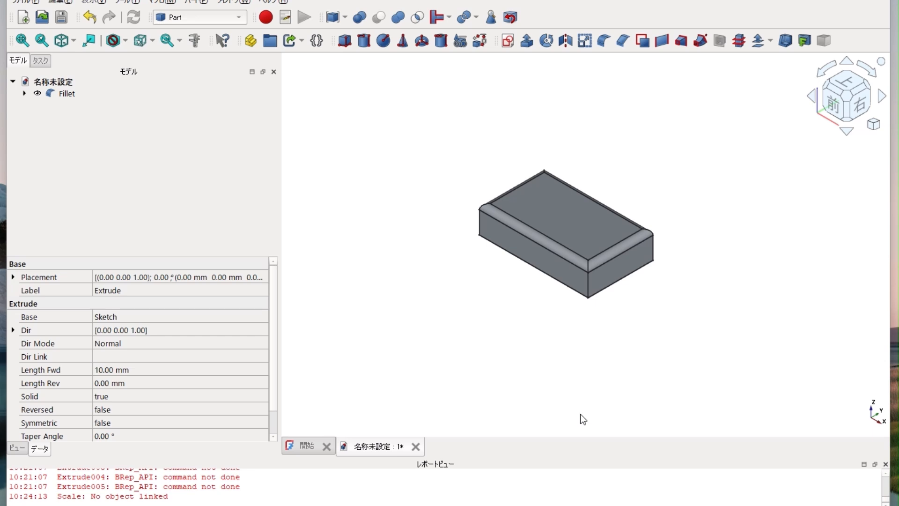
{"action": "left_click", "coordinate": [90, 17]}
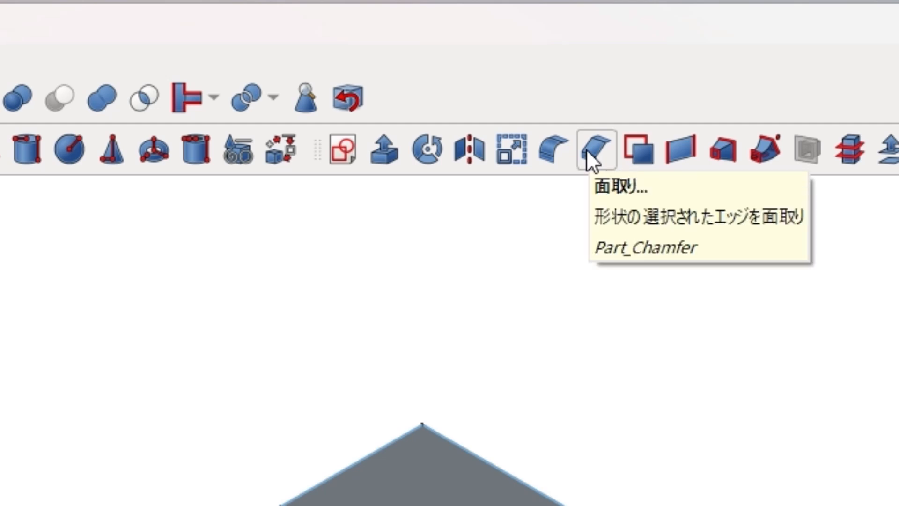
- Chamfer the edges of the block's top face with an equal distance of 2 mm, using face selection, and inspect it from the front
{"action": "left_click", "coordinate": [590, 149]}
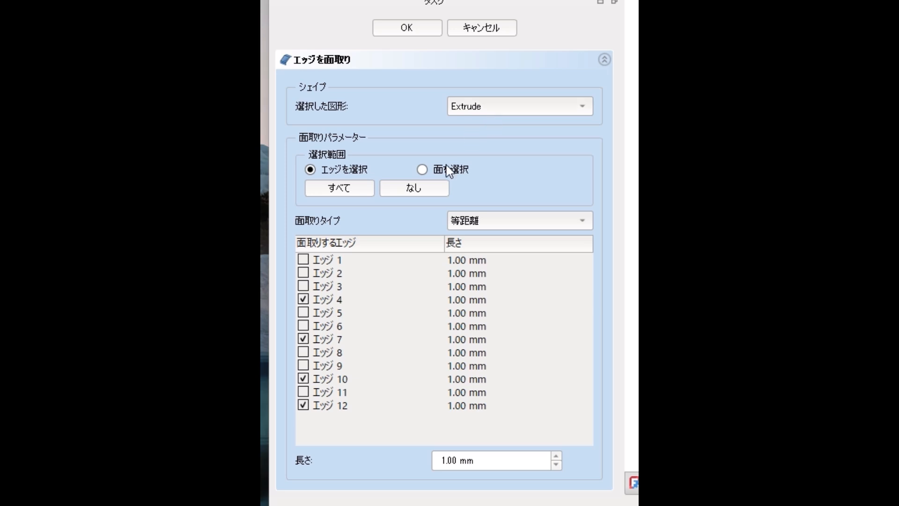
{"action": "left_click", "coordinate": [466, 174]}
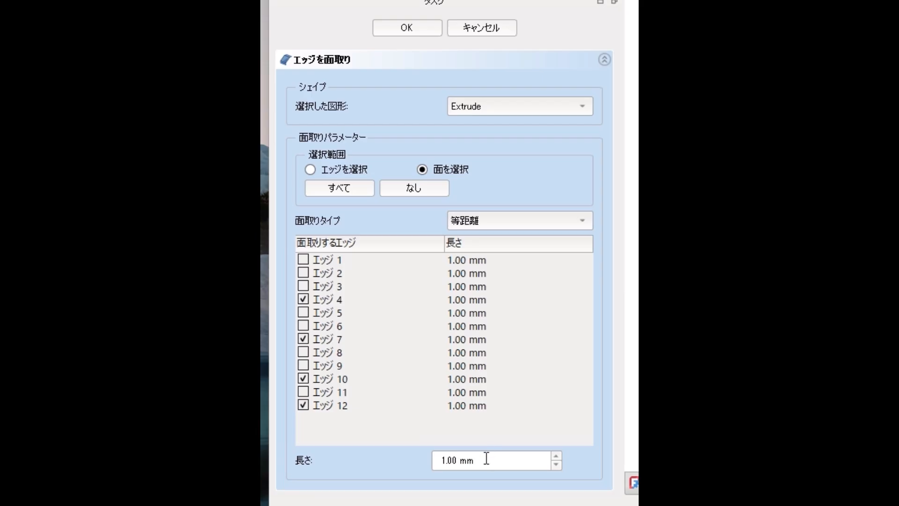
{"action": "left_click_drag", "start_coordinate": [486, 459], "coordinate": [409, 461]}
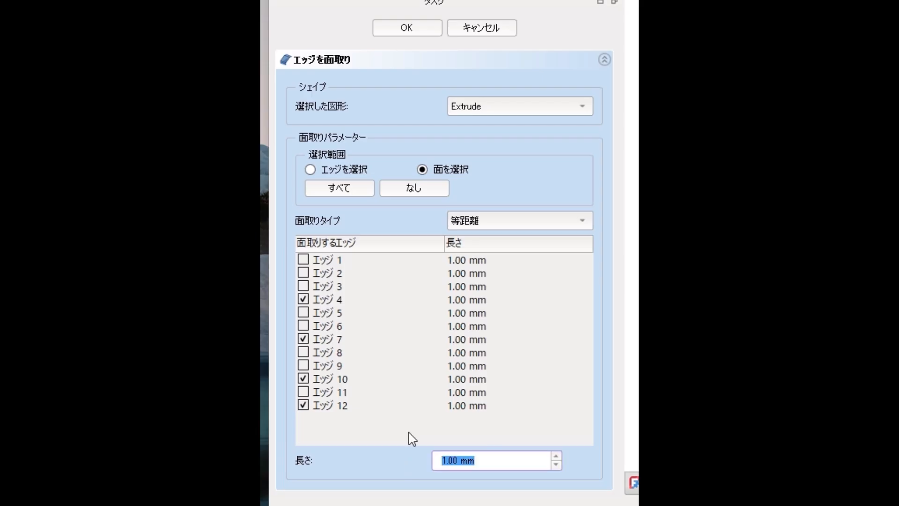
{"action": "type", "text": "2"}
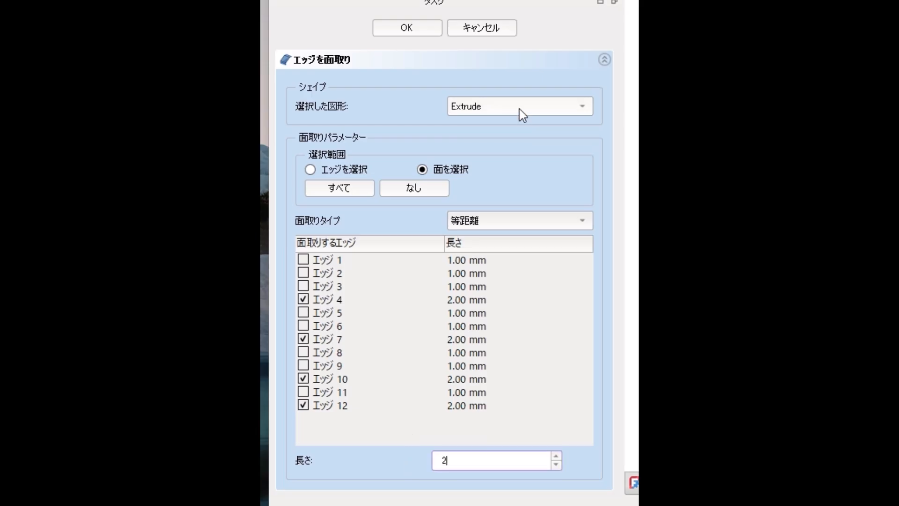
{"action": "left_click", "coordinate": [428, 28]}
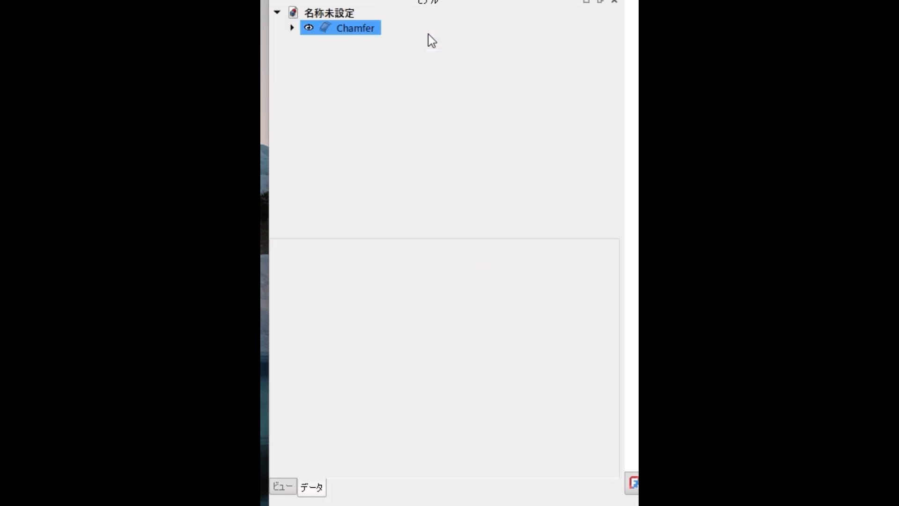
{"action": "left_click", "coordinate": [606, 145]}
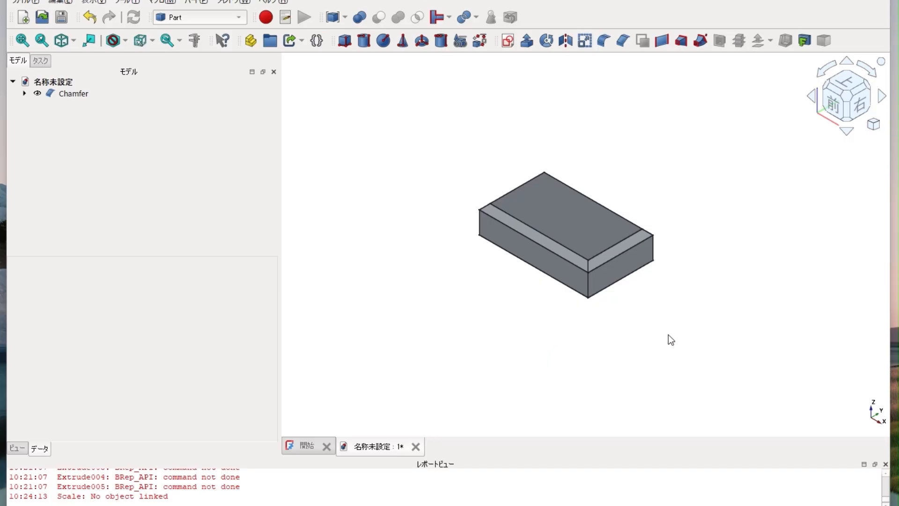
{"action": "left_click", "coordinate": [832, 103]}
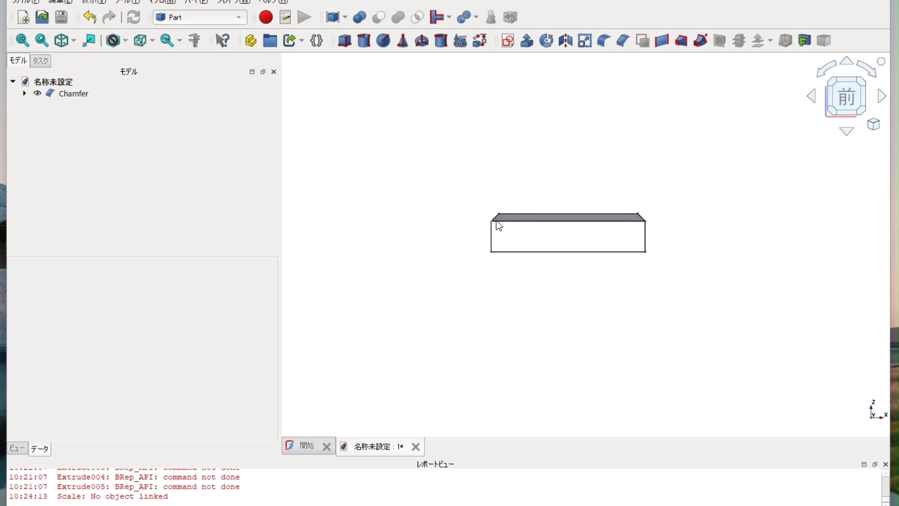
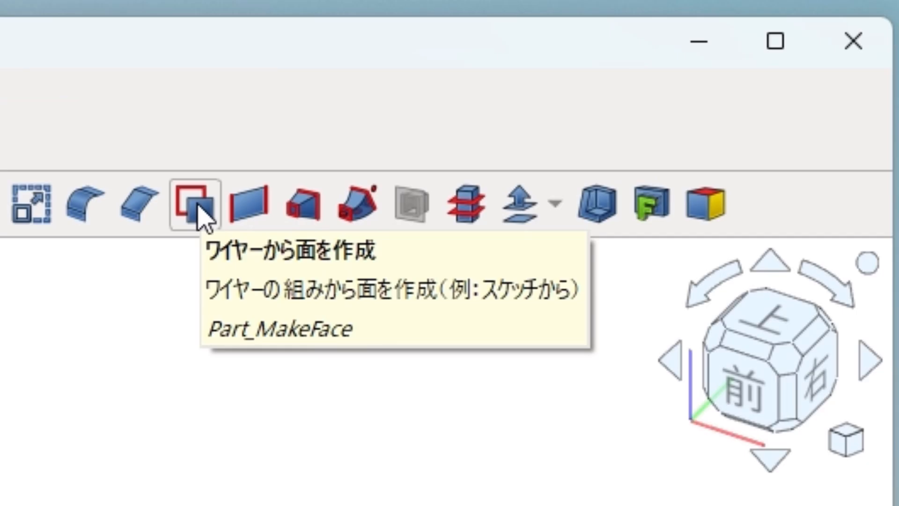
- Create a face from the quadrilateral sketch and clear the selection
{"action": "left_click", "coordinate": [201, 216]}
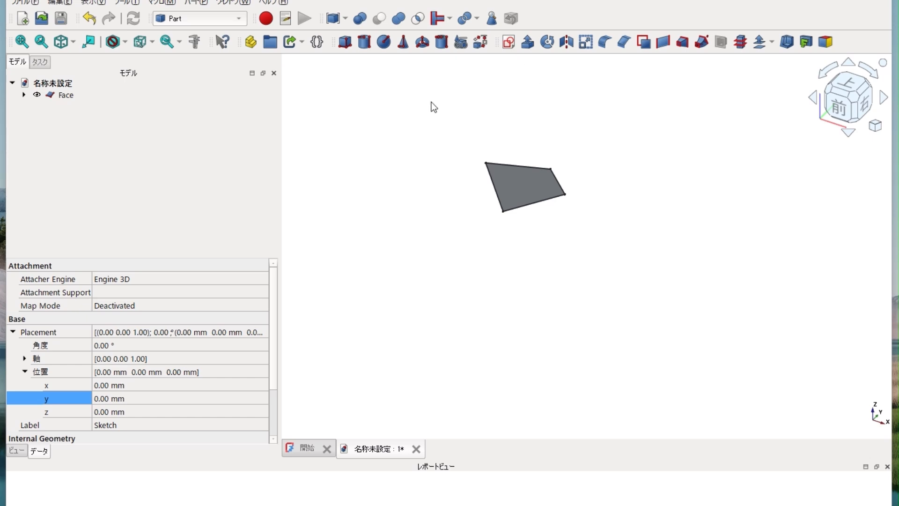
{"action": "left_click", "coordinate": [394, 130]}
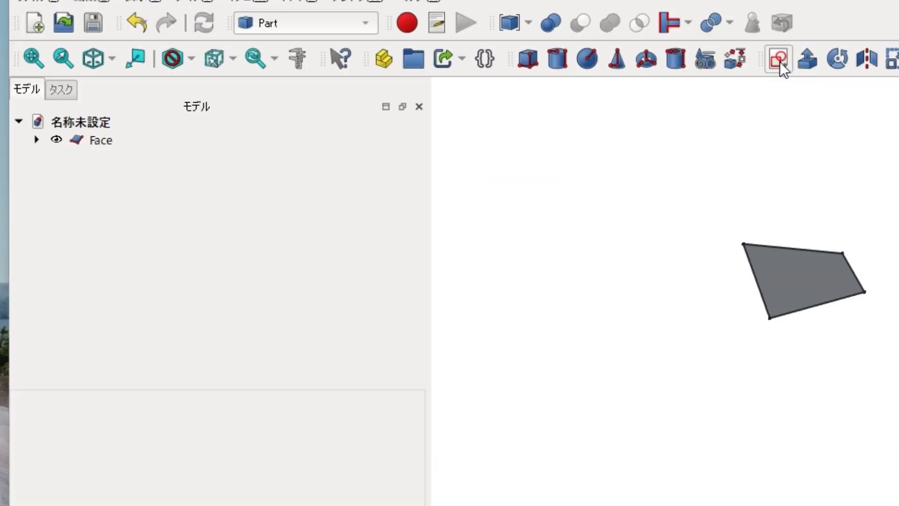
- In a new XY-plane sketch, draw a circle centred about (6.2, 24.8) mm and a concentric hexagon of about 3.9 mm radius inside it
{"action": "left_click", "coordinate": [510, 44]}
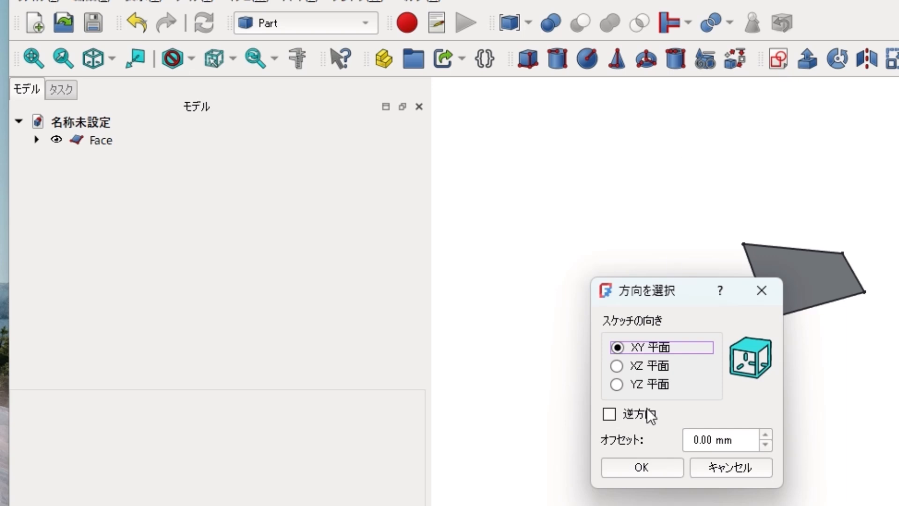
{"action": "left_click", "coordinate": [642, 467]}
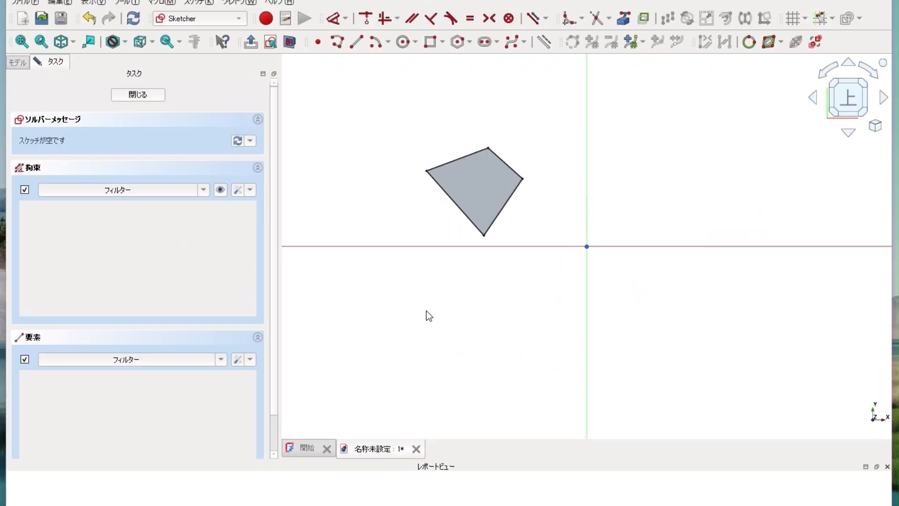
{"action": "left_click", "coordinate": [404, 42]}
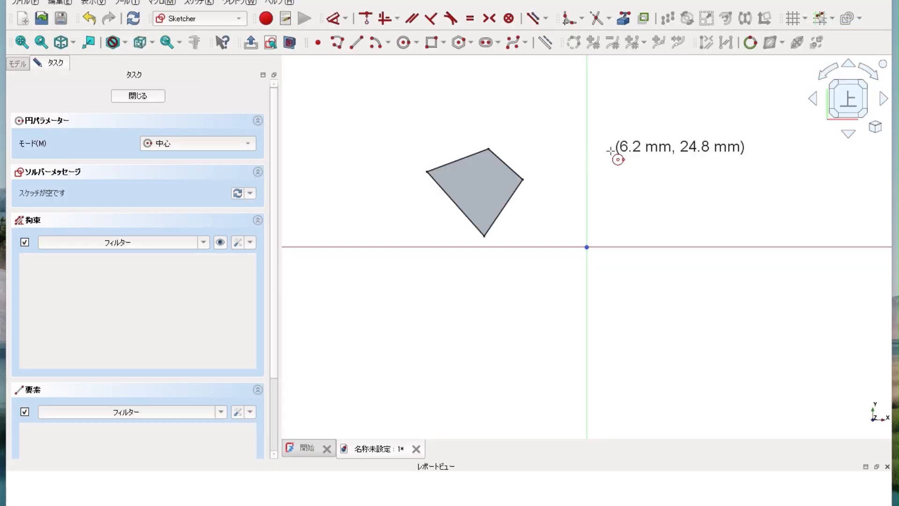
{"action": "left_click", "coordinate": [611, 150]}
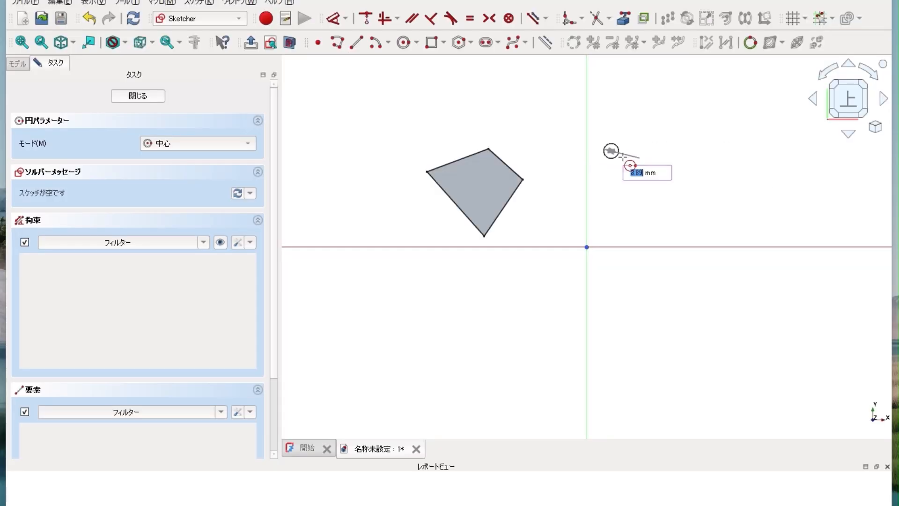
{"action": "left_click", "coordinate": [648, 181]}
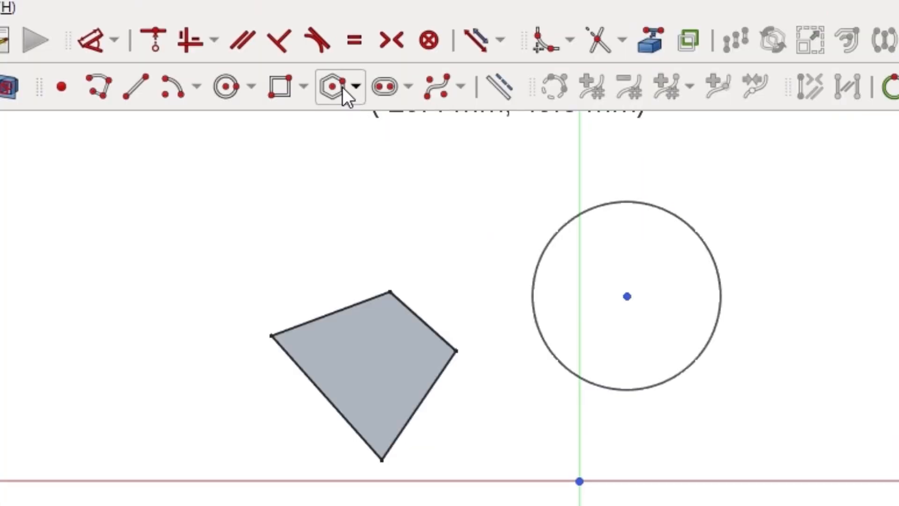
{"action": "left_click", "coordinate": [462, 42]}
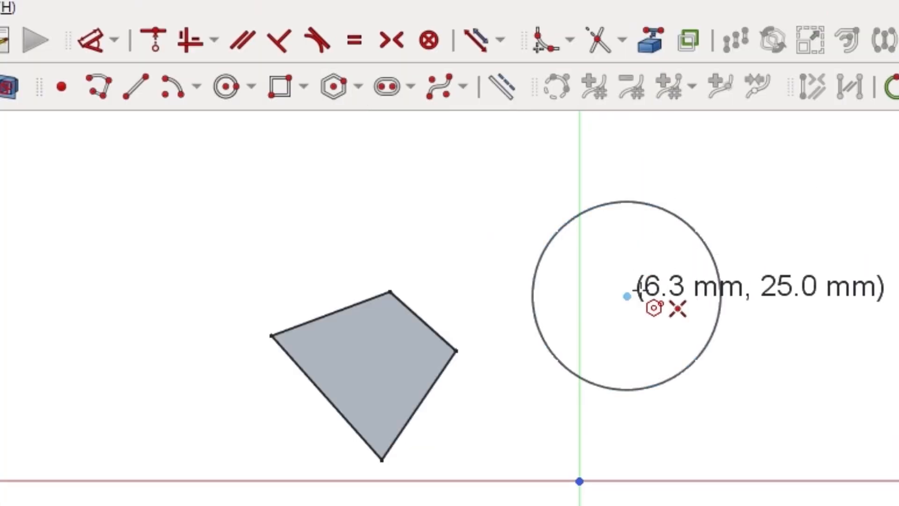
{"action": "left_click", "coordinate": [627, 295]}
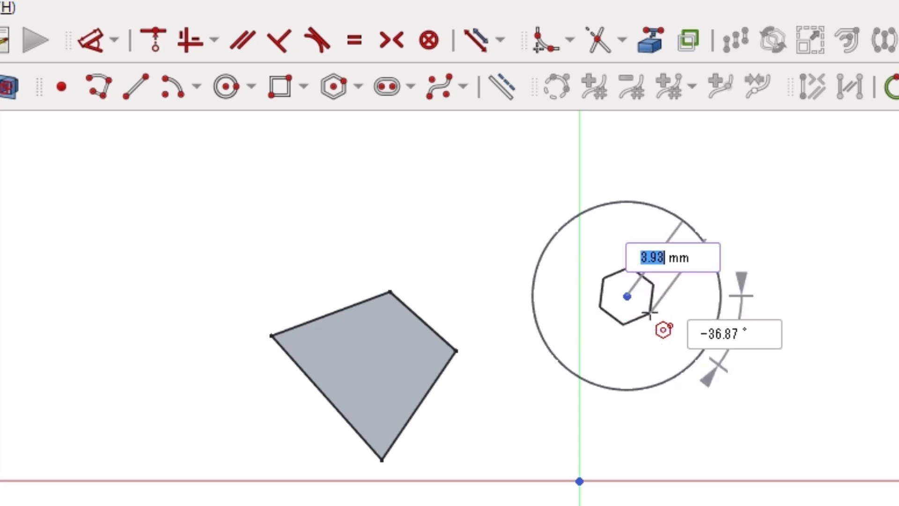
{"action": "left_click", "coordinate": [649, 312]}
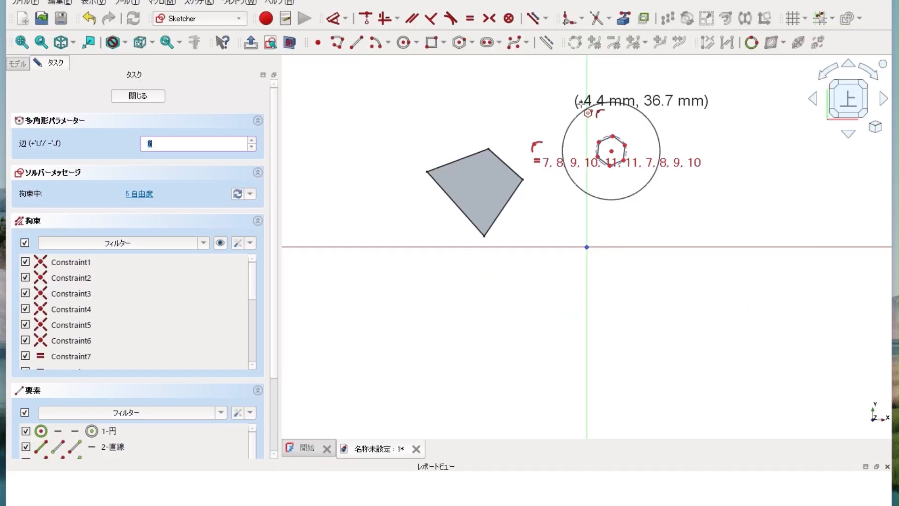
- Finish the circle-and-hexagon sketch, create a face from it, and clear the selection
{"action": "left_click", "coordinate": [138, 96]}
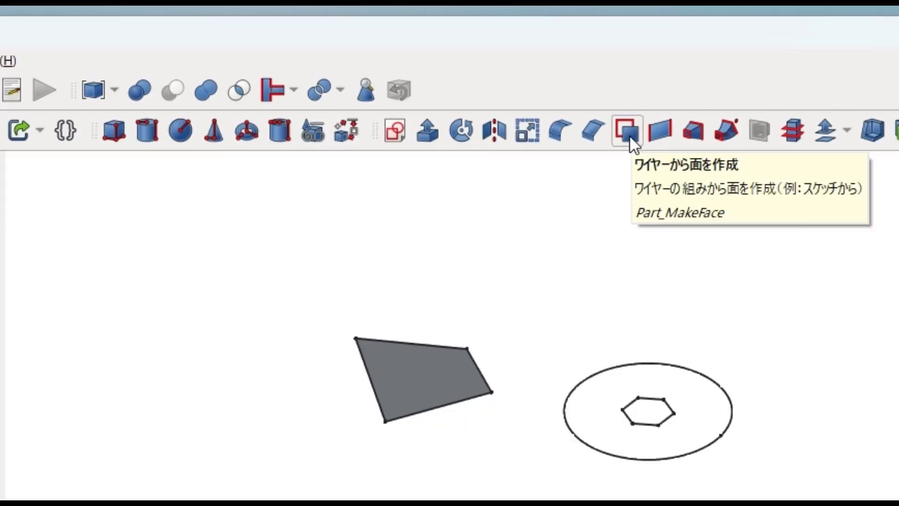
{"action": "left_click", "coordinate": [629, 135]}
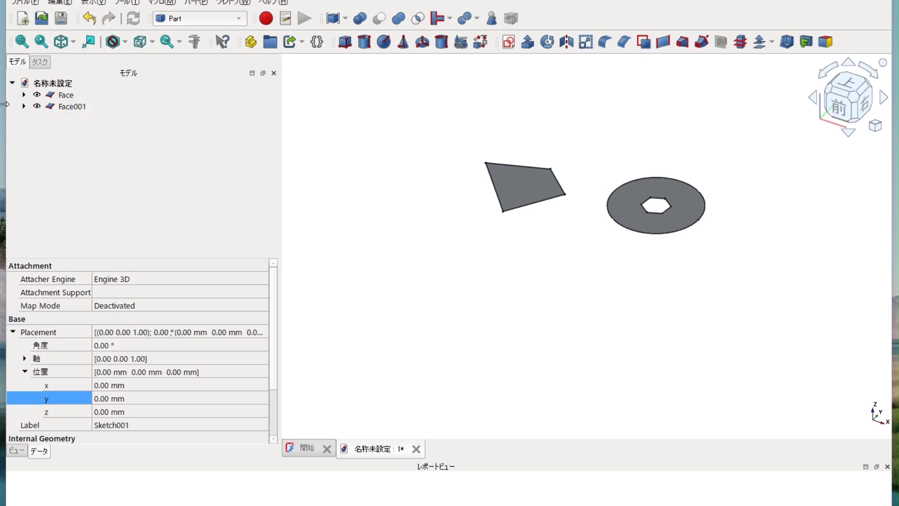
{"action": "left_click", "coordinate": [59, 107]}
{"action": "left_click", "coordinate": [91, 118]}
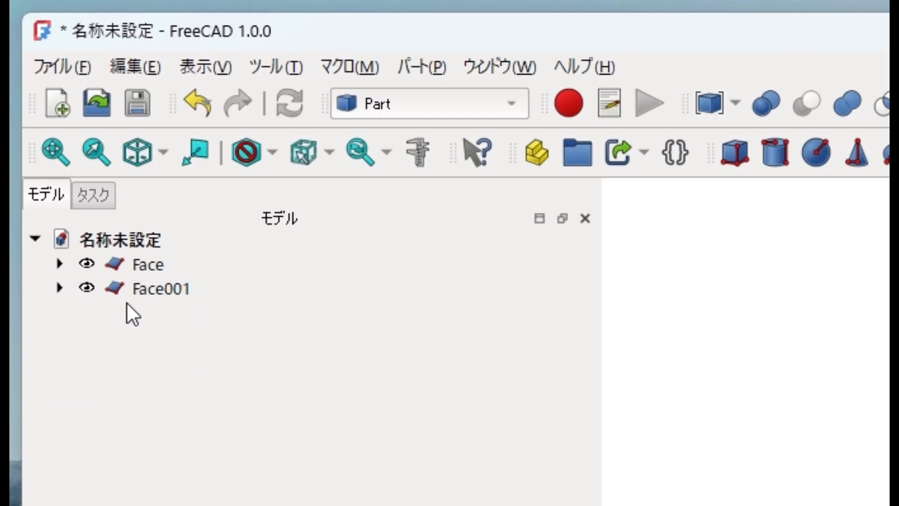
- Expand both faces in the model tree to show the source sketch under each, then clear the selection
{"action": "left_click", "coordinate": [31, 110]}
{"action": "left_click", "coordinate": [59, 290]}
{"action": "left_click", "coordinate": [122, 319]}
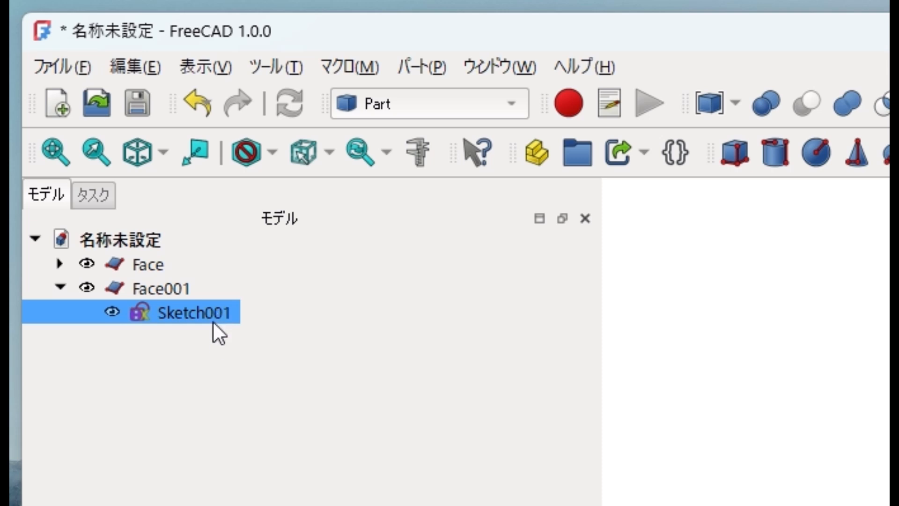
{"action": "left_click", "coordinate": [68, 264]}
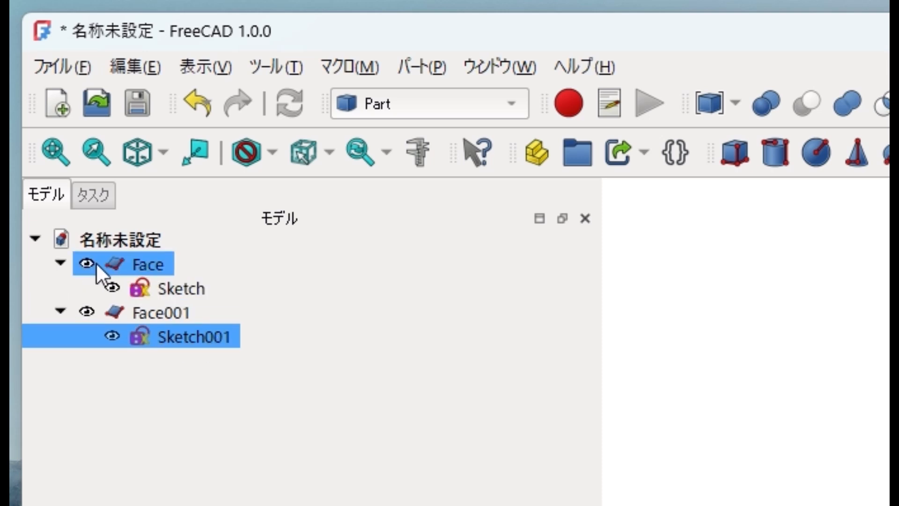
{"action": "left_click", "coordinate": [243, 448]}
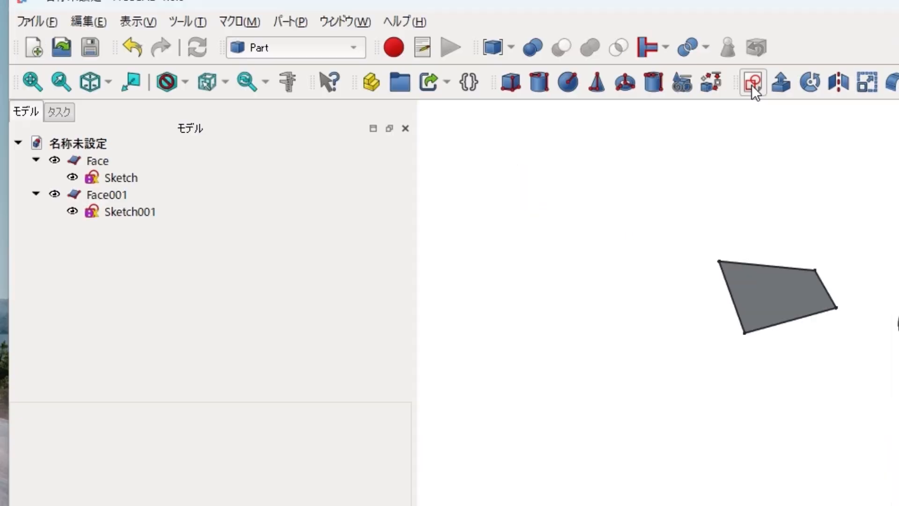
- In a new XY-plane sketch, draw a slanted line below the quadrilateral face, ending at about (-38, -31) mm, and close the sketch
{"action": "left_click", "coordinate": [509, 42]}
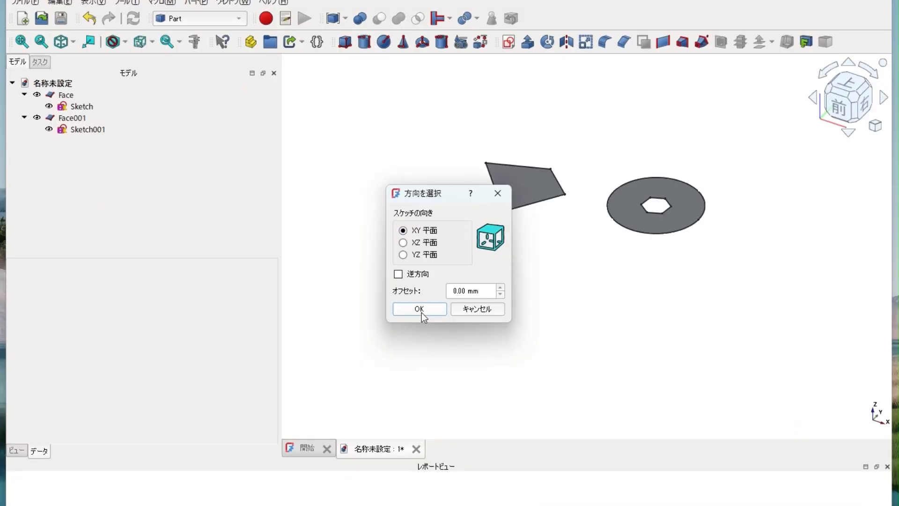
{"action": "left_click", "coordinate": [623, 480]}
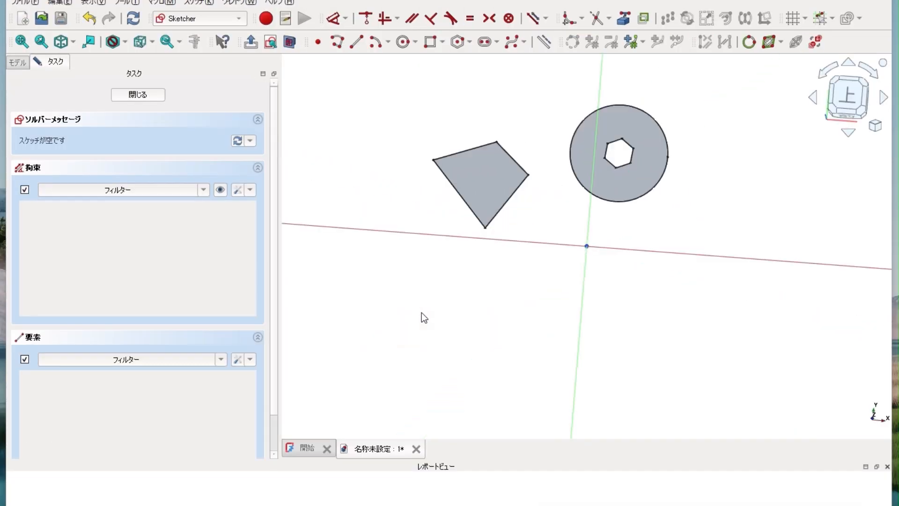
{"action": "left_click", "coordinate": [356, 42]}
{"action": "left_click", "coordinate": [480, 282]}
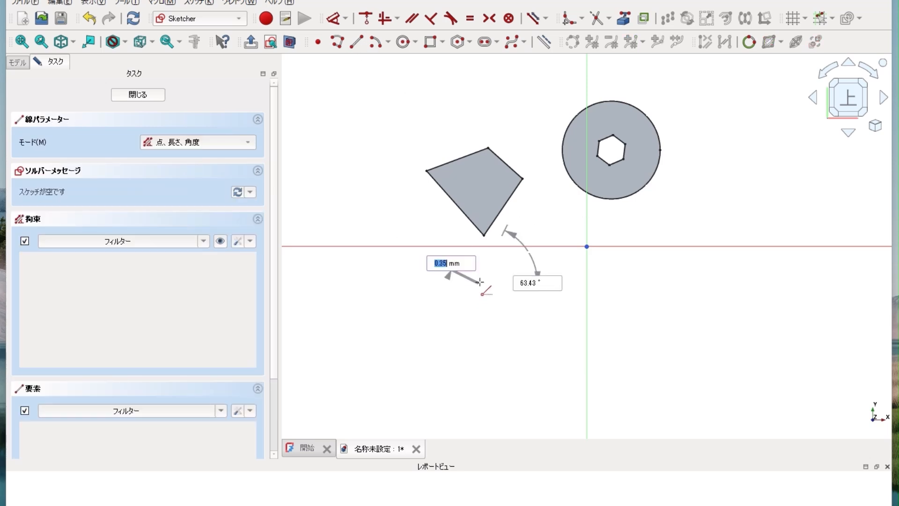
{"action": "left_click", "coordinate": [441, 365]}
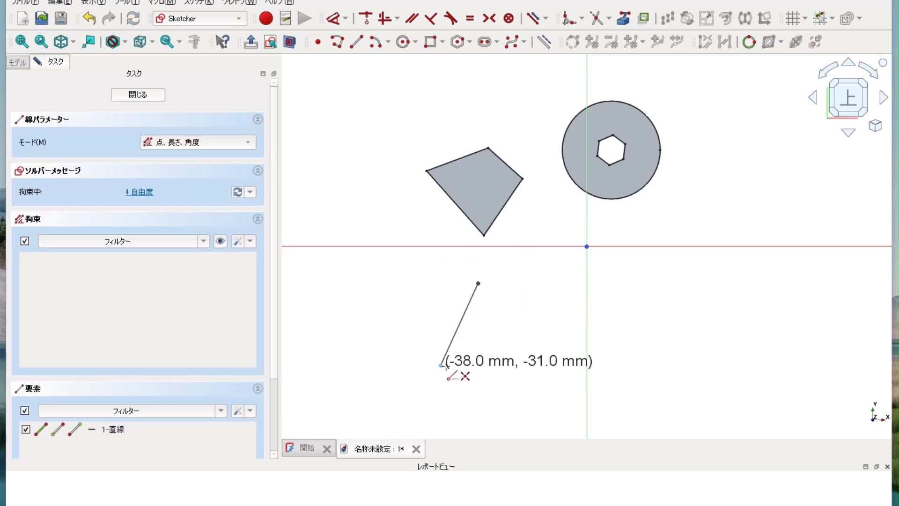
{"action": "left_click", "coordinate": [159, 95]}
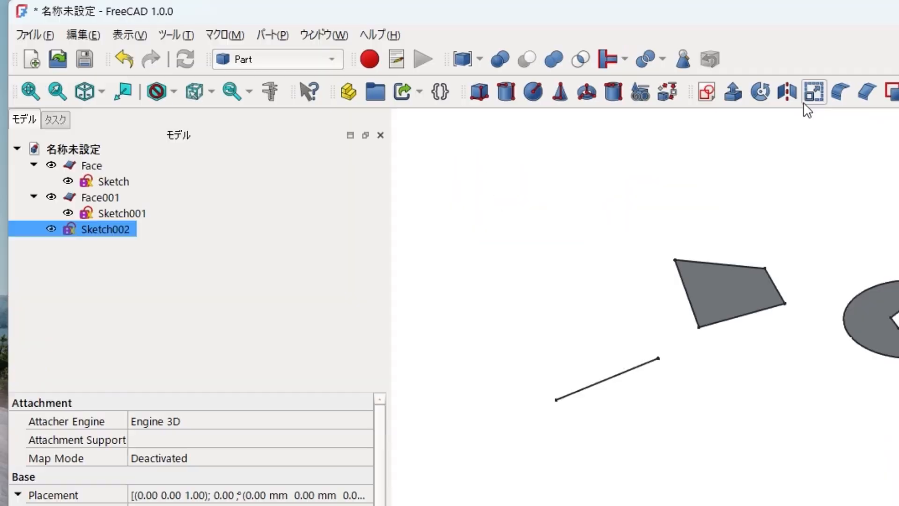
{"action": "left_click", "coordinate": [617, 208]}
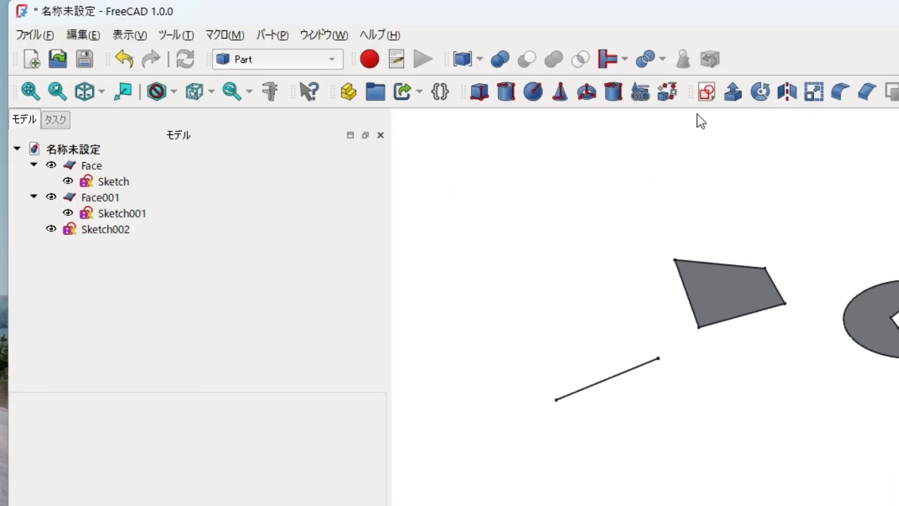
- In another XY-plane sketch, draw a shorter line roughly parallel to the first one, between it and the Y axis, and close the sketch
{"action": "left_click", "coordinate": [707, 92]}
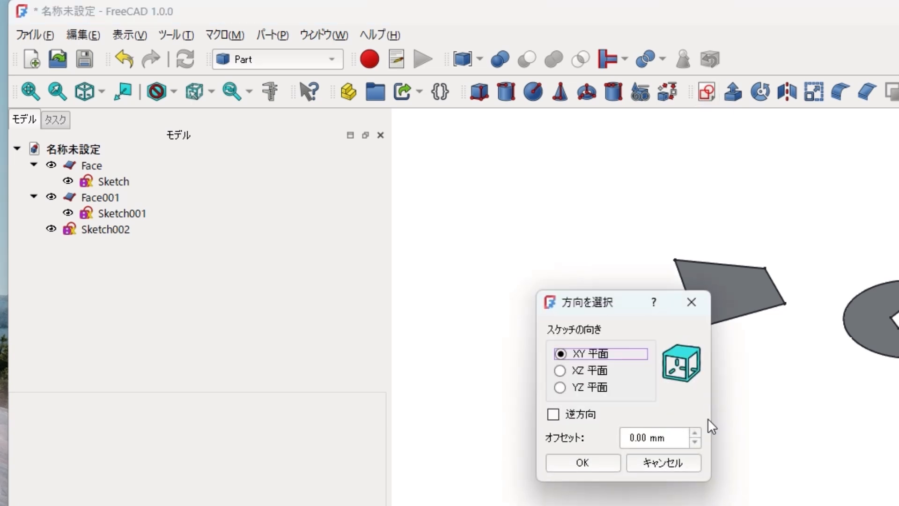
{"action": "left_click", "coordinate": [602, 466]}
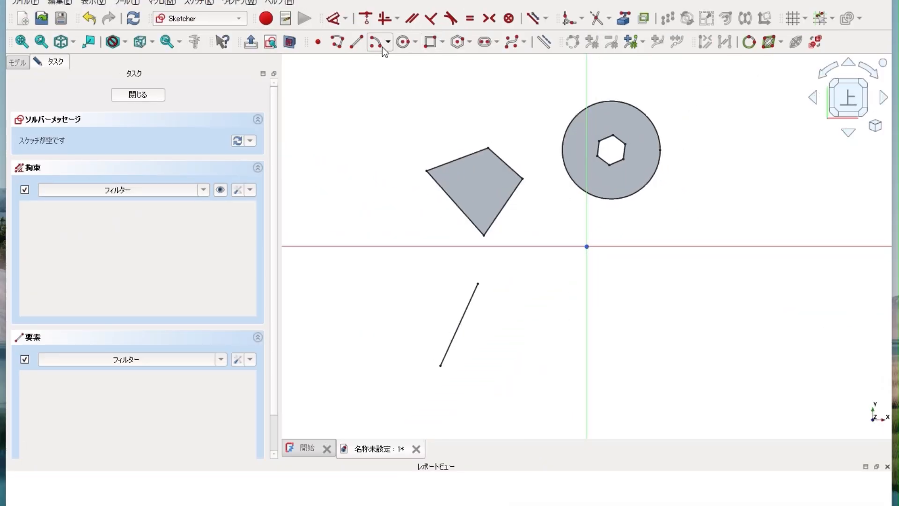
{"action": "left_click", "coordinate": [358, 44]}
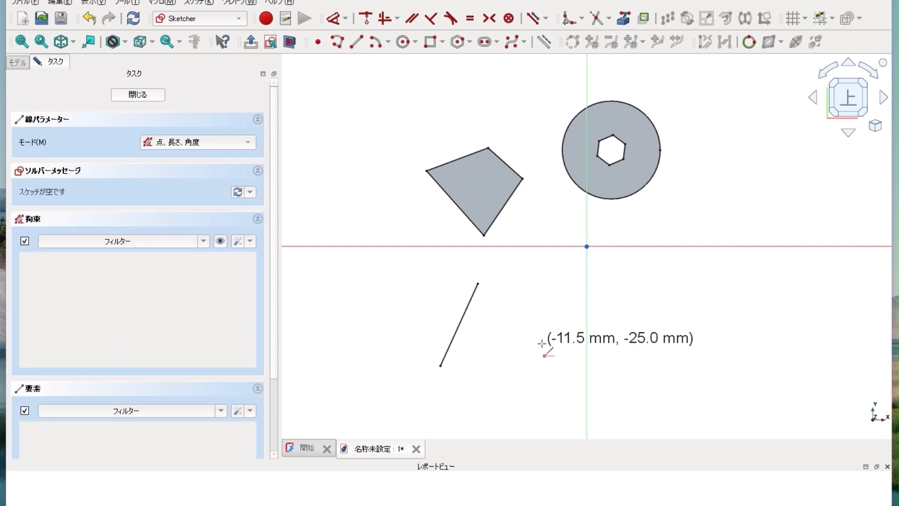
{"action": "left_click", "coordinate": [520, 365]}
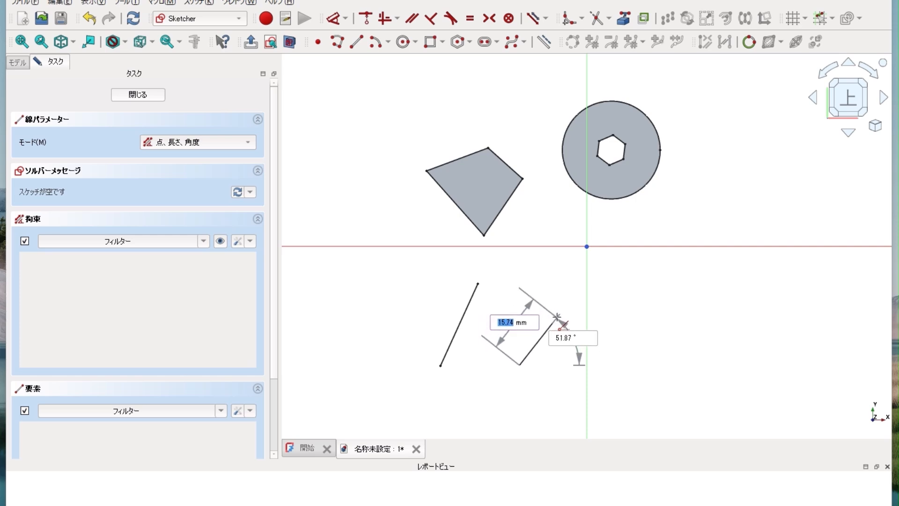
{"action": "left_click", "coordinate": [545, 305]}
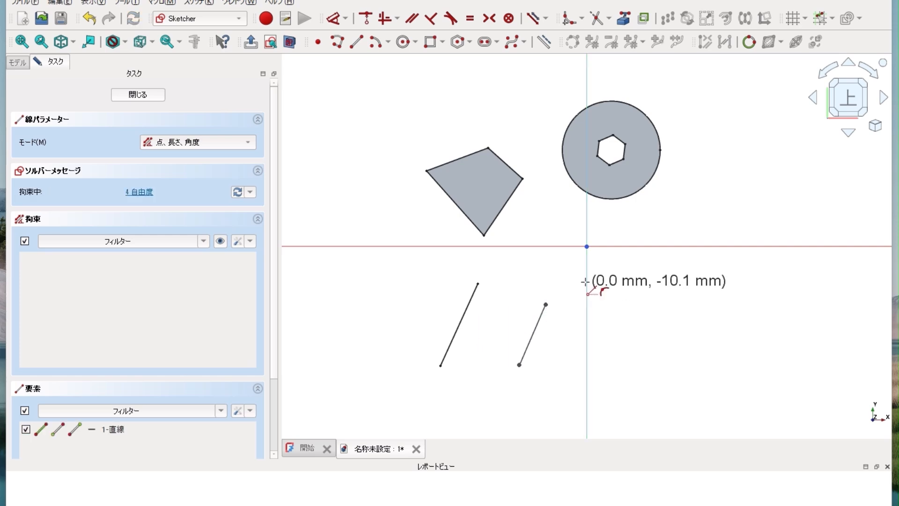
{"action": "left_click", "coordinate": [151, 95]}
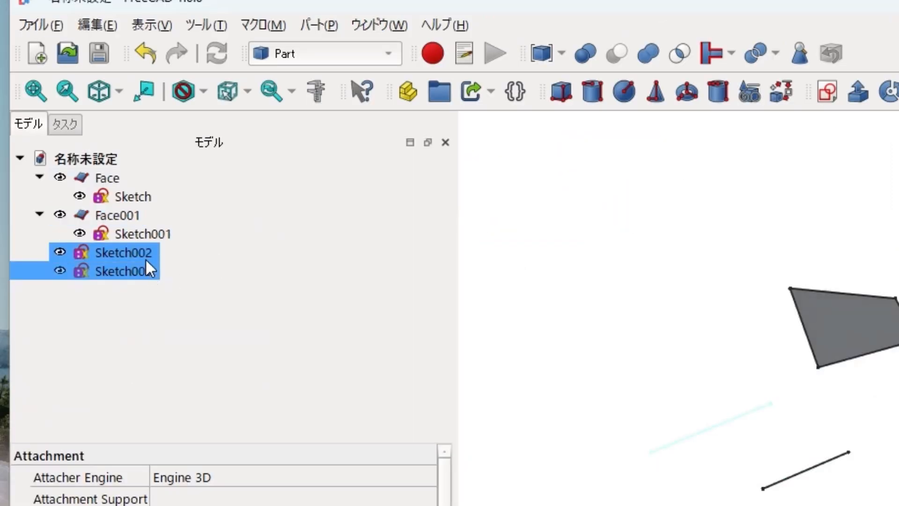
- Create a ruled surface between the two line sketches Sketch002 and Sketch003
{"action": "left_click", "coordinate": [88, 143]}
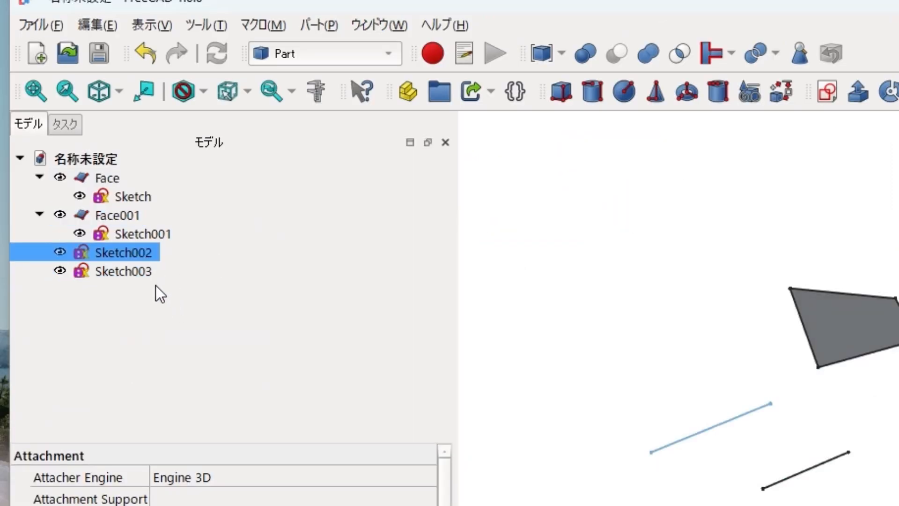
{"action": "left_click", "coordinate": [138, 274], "text": "ctrl"}
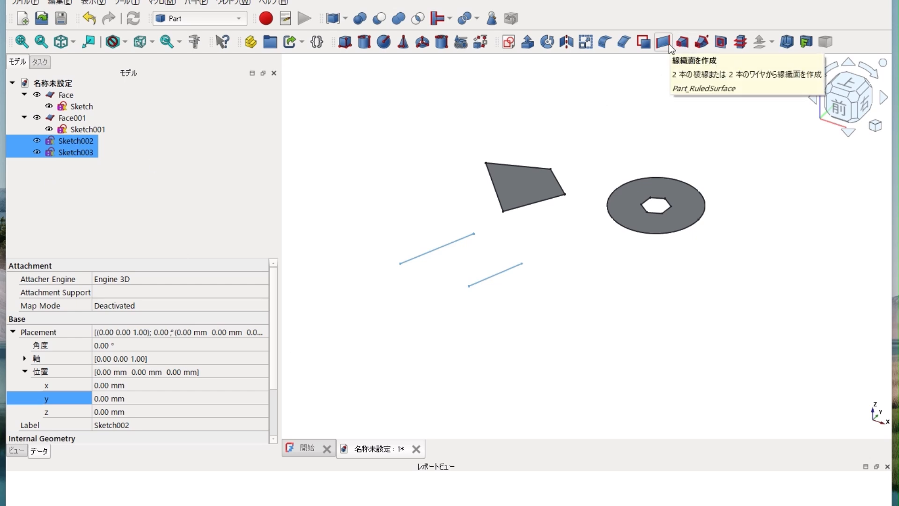
{"action": "left_click", "coordinate": [668, 44]}
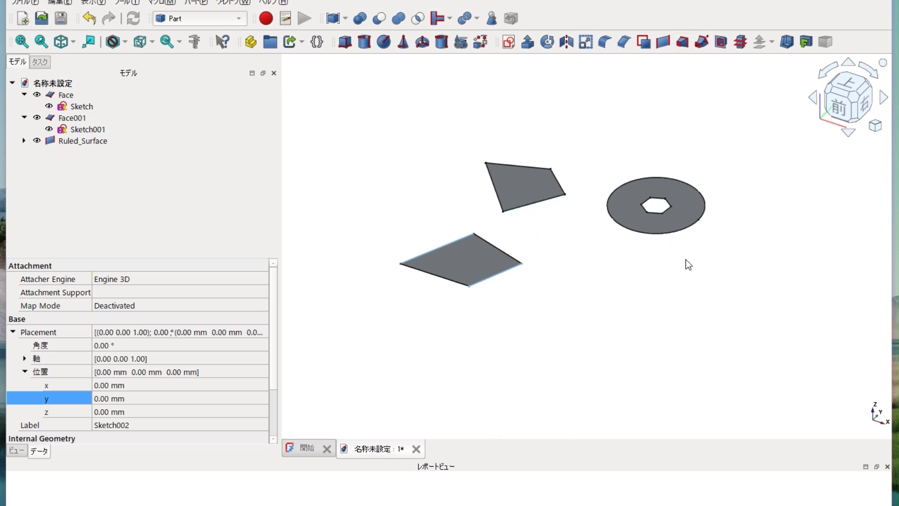
- Create a new empty document from the start page, using the Part workbench
{"action": "left_click", "coordinate": [303, 449]}
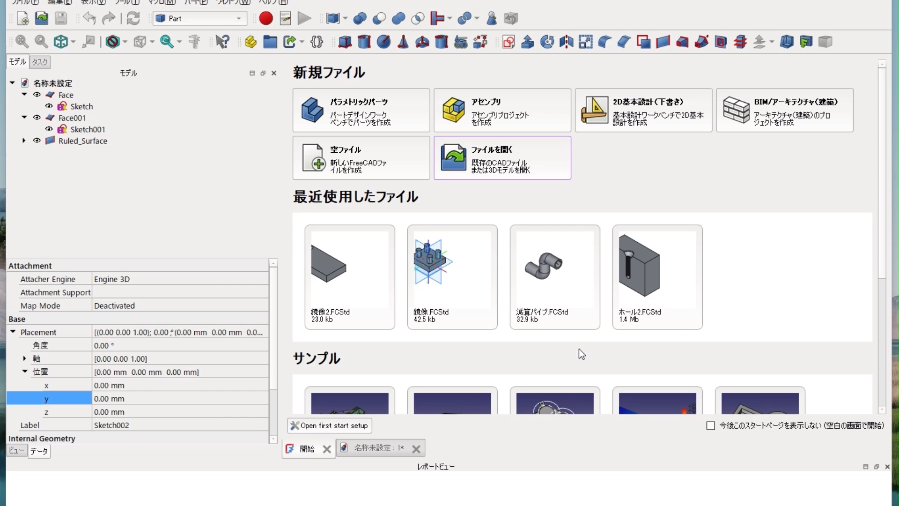
{"action": "left_click", "coordinate": [355, 168]}
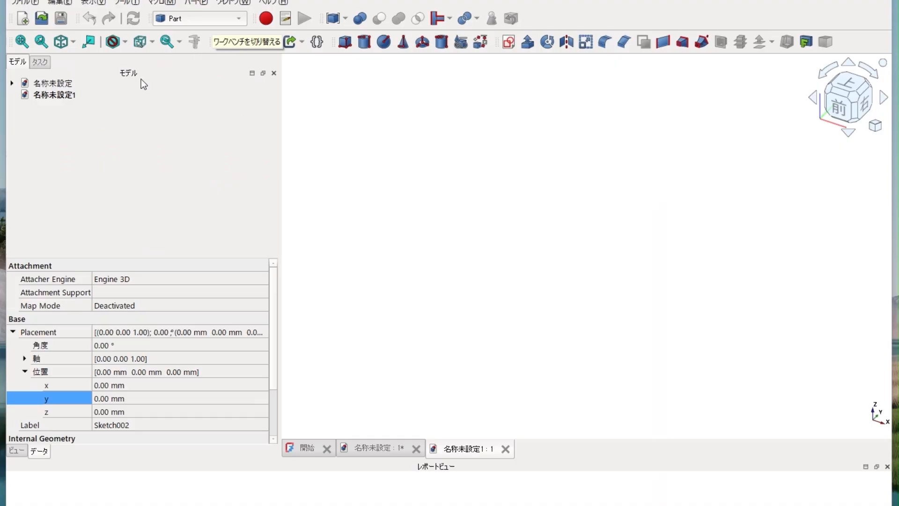
{"action": "left_click", "coordinate": [183, 290]}
{"action": "left_click", "coordinate": [472, 129]}
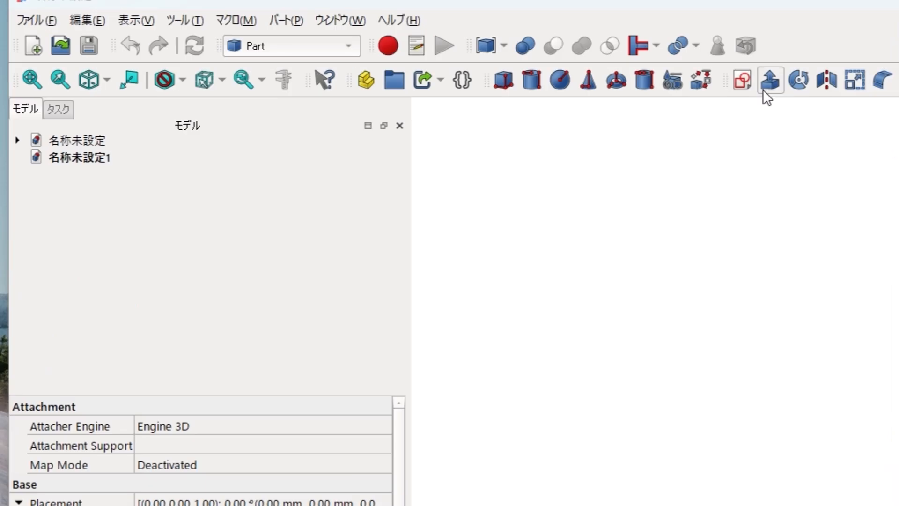
- In an XY-plane sketch, draw a hexagon centred on the origin with a corner at about (4.3, -6.1) mm, and close the sketch
{"action": "left_click", "coordinate": [743, 84]}
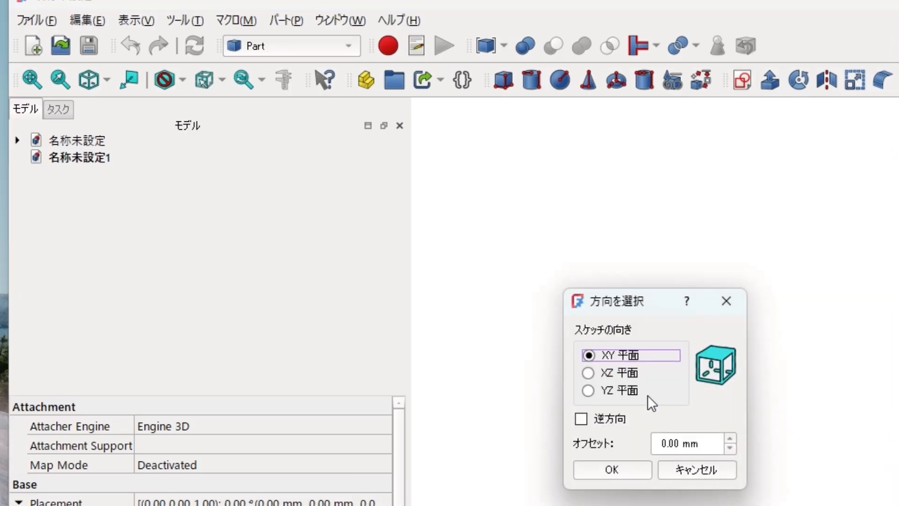
{"action": "left_click", "coordinate": [629, 473]}
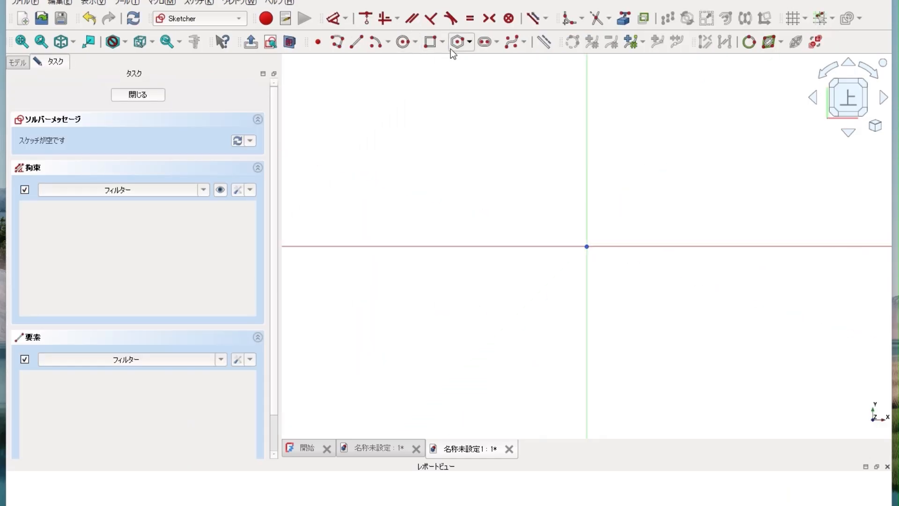
{"action": "left_click", "coordinate": [457, 42]}
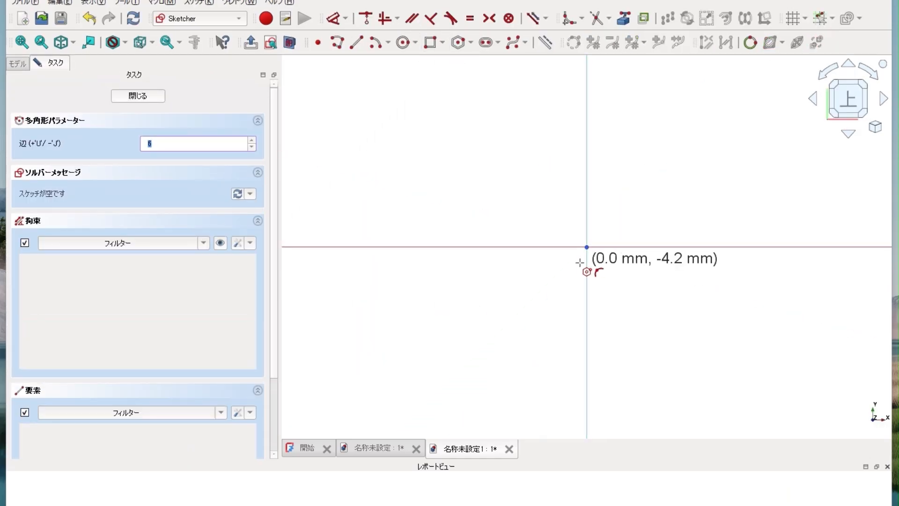
{"action": "left_click", "coordinate": [587, 247]}
{"action": "left_click", "coordinate": [604, 269]}
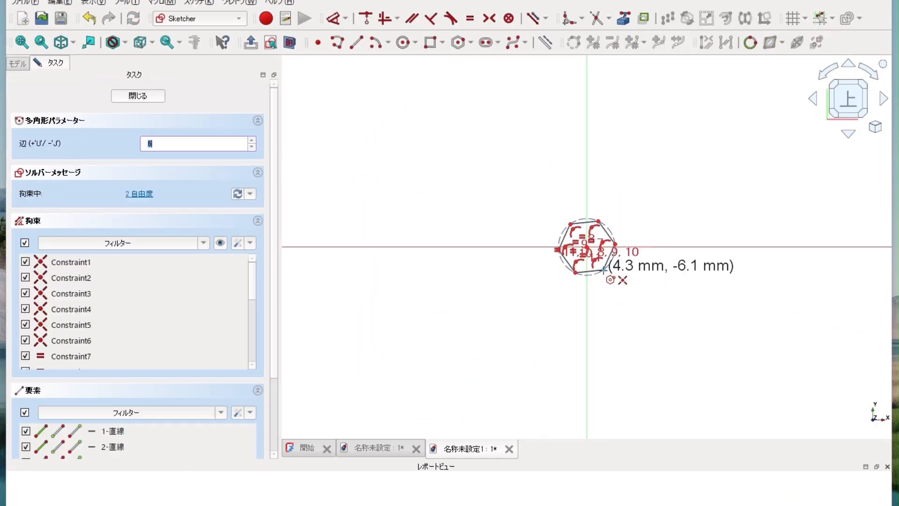
{"action": "left_click", "coordinate": [159, 100]}
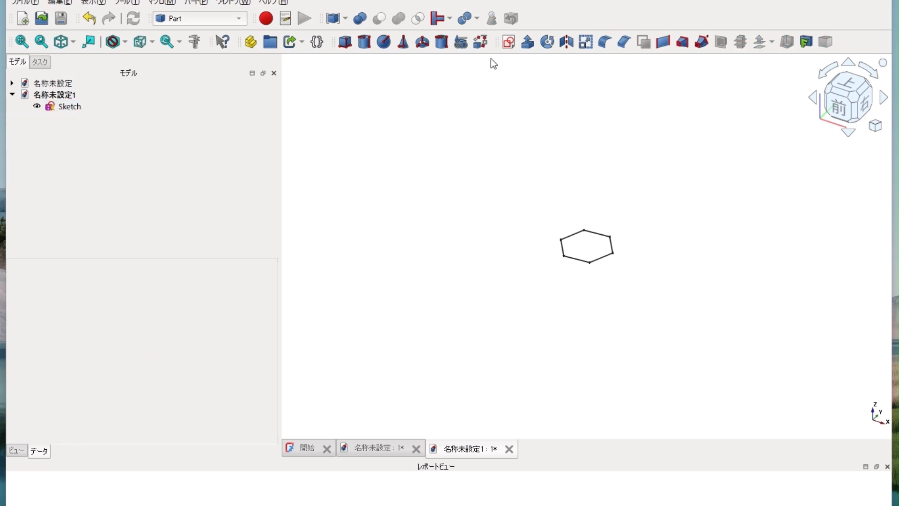
- In a second XY-plane sketch, draw a smaller hexagon of about 4.4 mm radius centred on the origin, and close the sketch
{"action": "left_click", "coordinate": [438, 308]}
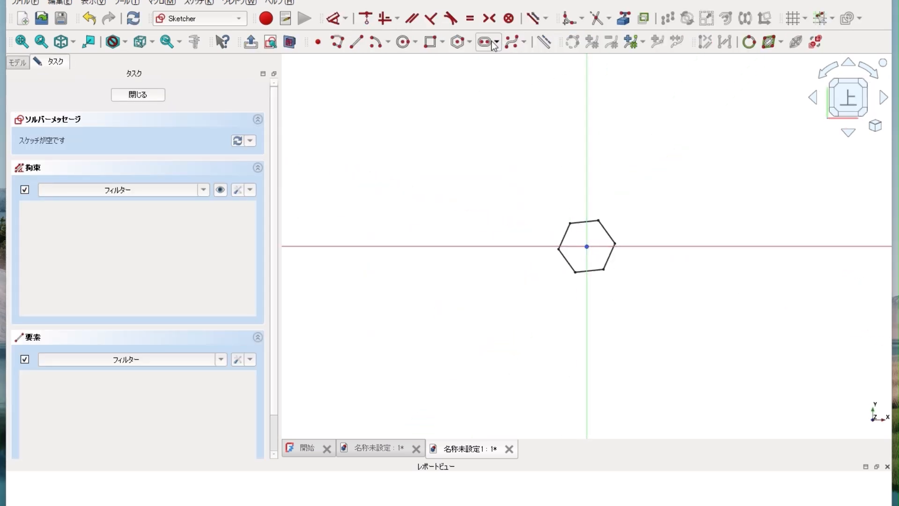
{"action": "left_click", "coordinate": [457, 42]}
{"action": "left_click", "coordinate": [588, 247]}
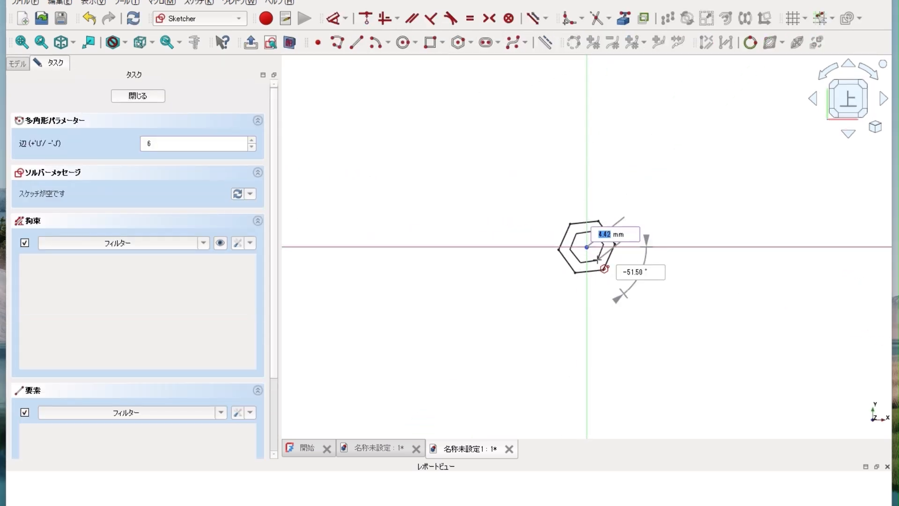
{"action": "left_click", "coordinate": [599, 258]}
{"action": "left_click", "coordinate": [149, 96]}
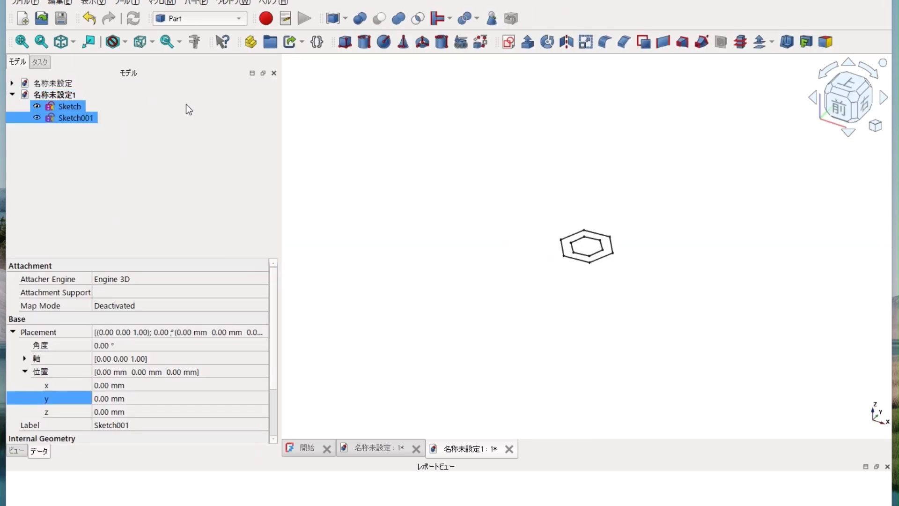
- In a third XY-plane sketch, draw a hexagon centred on the origin just outside the larger existing one, and close the sketch
{"action": "left_click", "coordinate": [509, 42]}
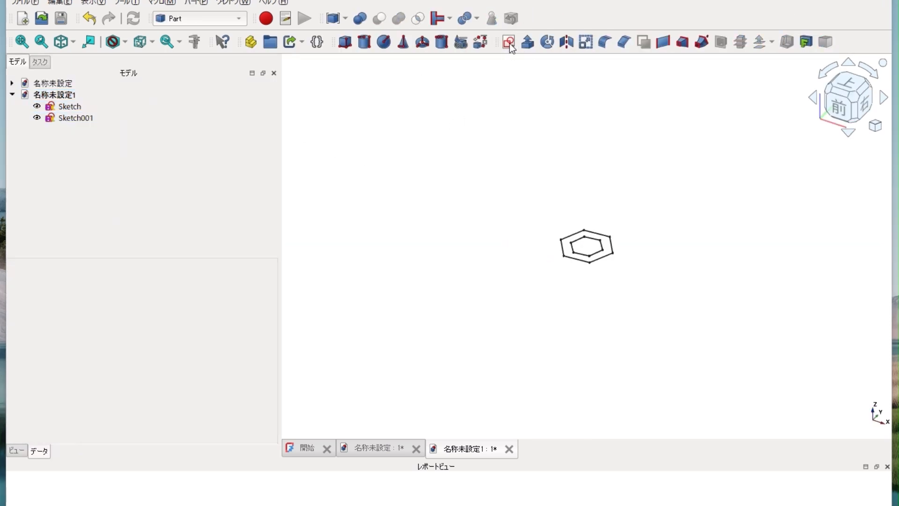
{"action": "left_click", "coordinate": [415, 309]}
{"action": "left_click", "coordinate": [457, 41]}
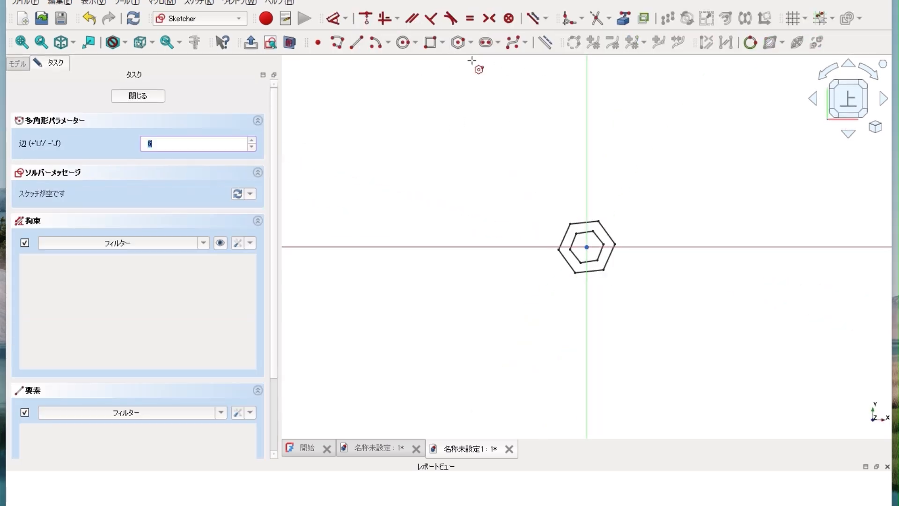
{"action": "left_click", "coordinate": [586, 246]}
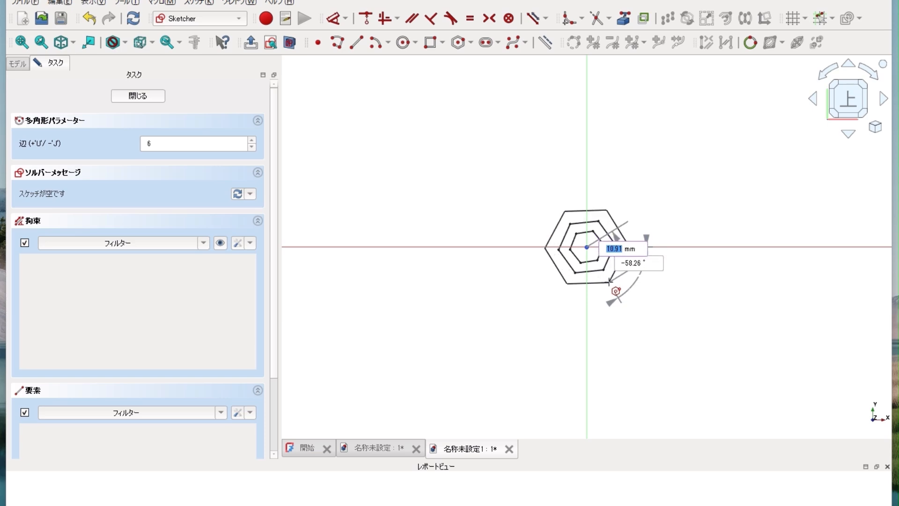
{"action": "left_click", "coordinate": [608, 277]}
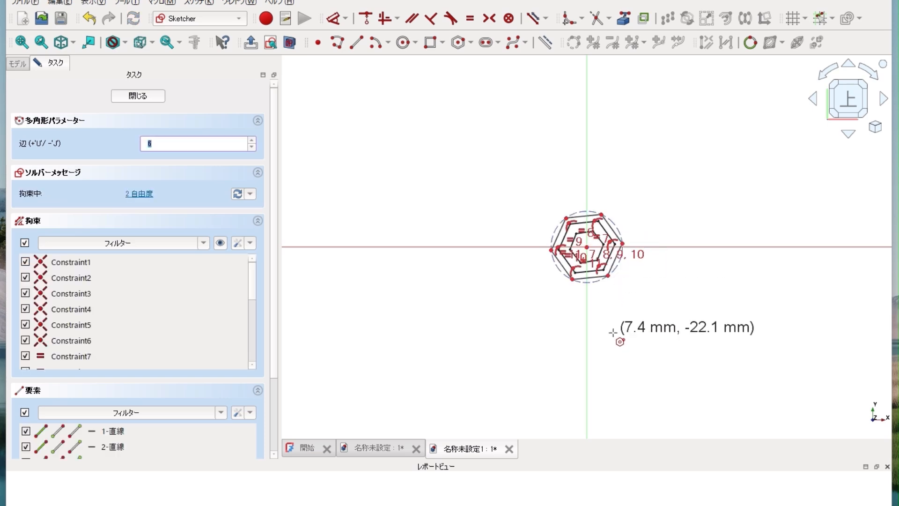
{"action": "left_click", "coordinate": [137, 97]}
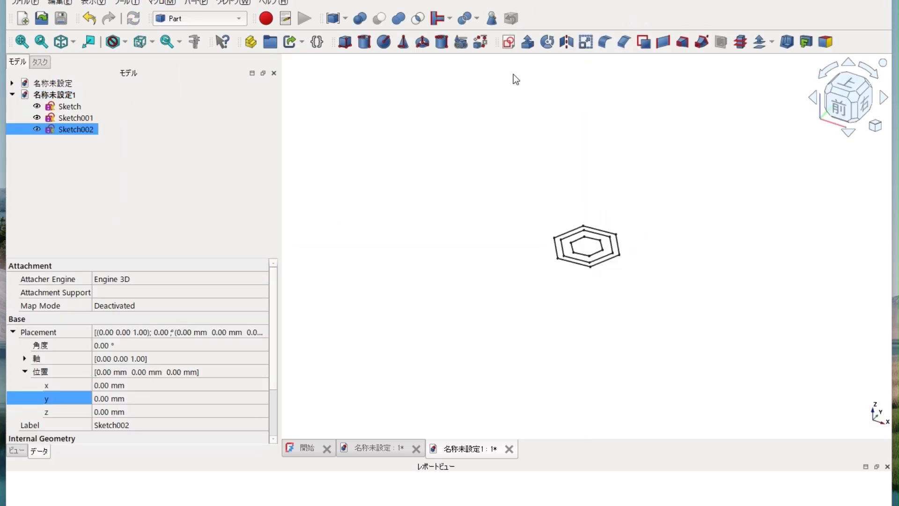
- In a fourth XY-plane sketch, draw the outermost hexagon, centred on the origin with its radius set at about (7.9, -10.8) mm, and close the sketch
{"action": "left_click", "coordinate": [510, 43]}
{"action": "left_click", "coordinate": [429, 309]}
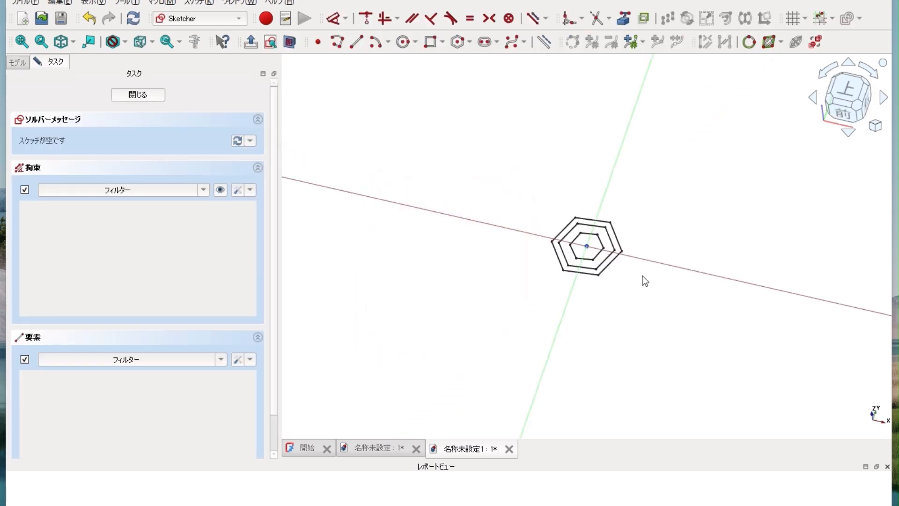
{"action": "left_click", "coordinate": [458, 42]}
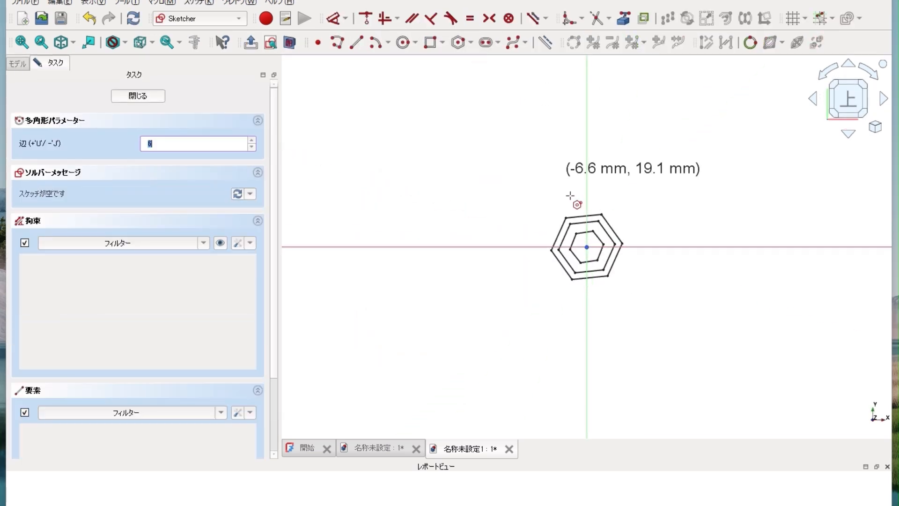
{"action": "left_click", "coordinate": [586, 247]}
{"action": "left_click", "coordinate": [618, 287]}
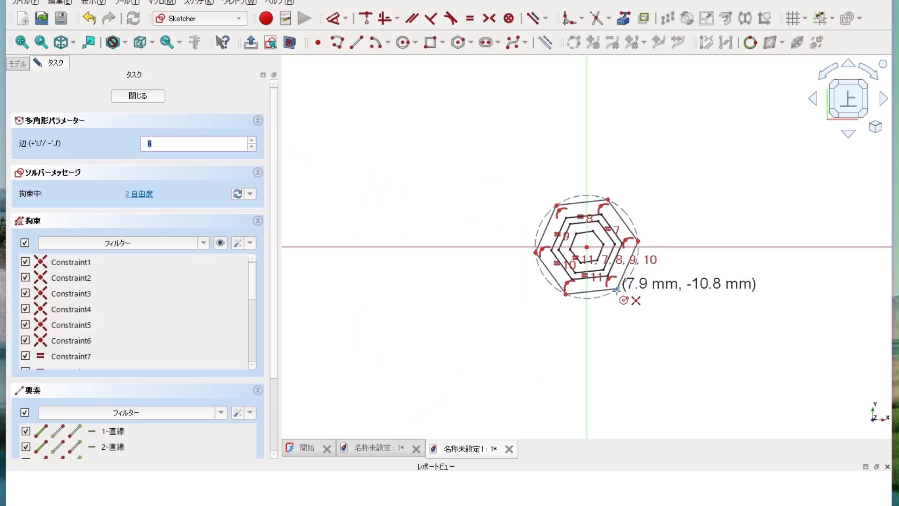
{"action": "left_click", "coordinate": [138, 96]}
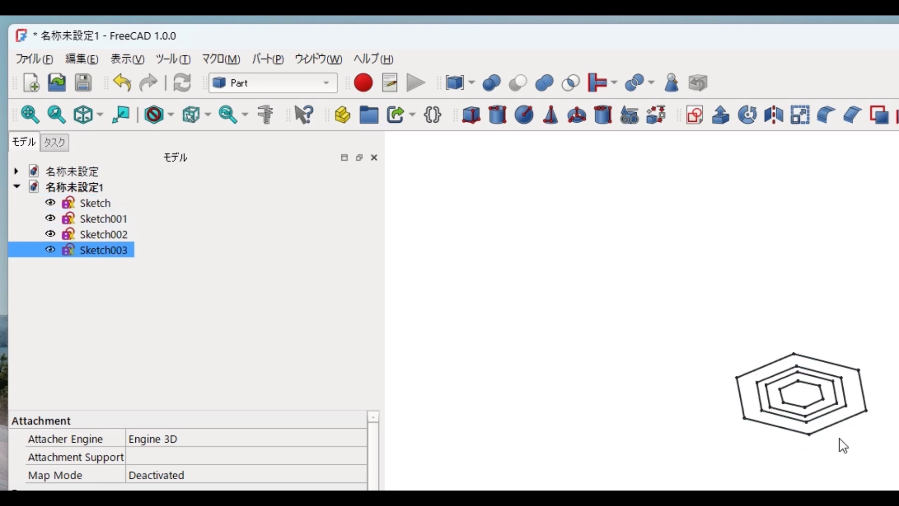
- Raise the smallest hexagon, Sketch001, by setting its placement position z to 7 mm
{"action": "left_click", "coordinate": [105, 206]}
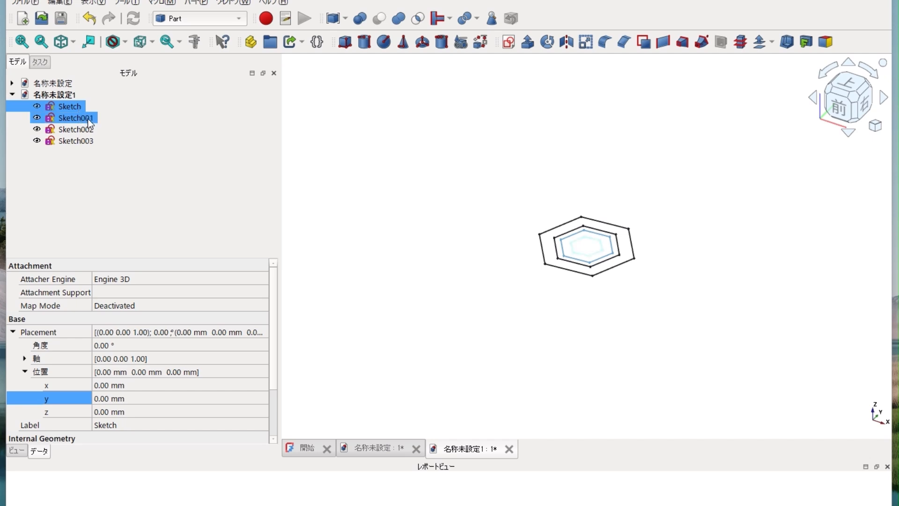
{"action": "left_click", "coordinate": [90, 121]}
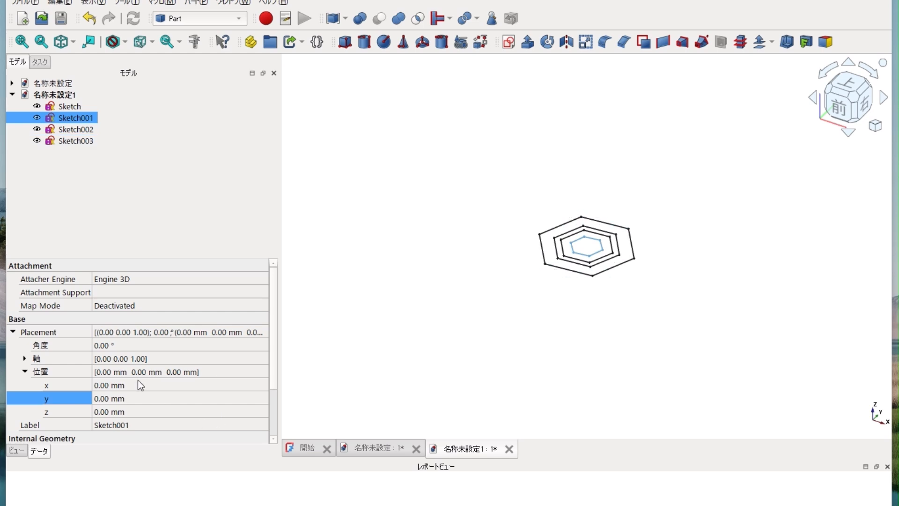
{"action": "left_click", "coordinate": [147, 411]}
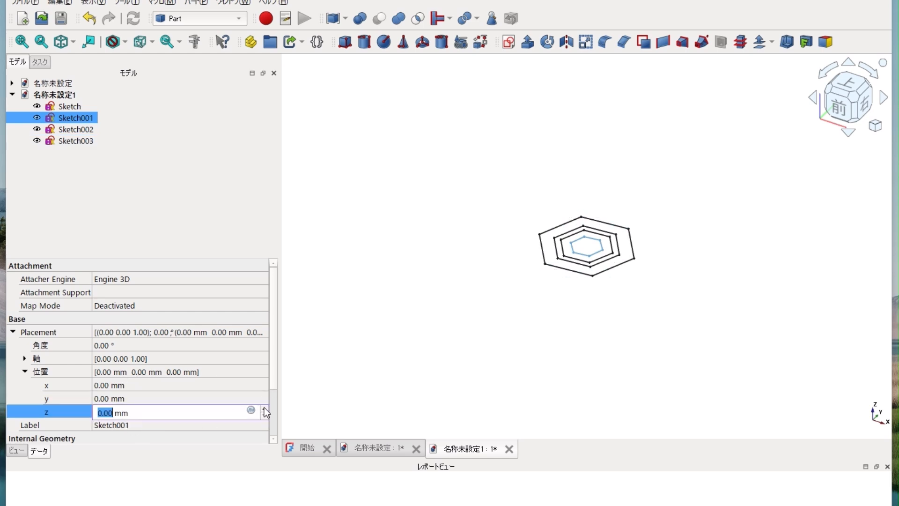
{"action": "left_click", "coordinate": [265, 407]}
{"action": "left_click", "coordinate": [264, 407]}
{"action": "left_click", "coordinate": [264, 408]}
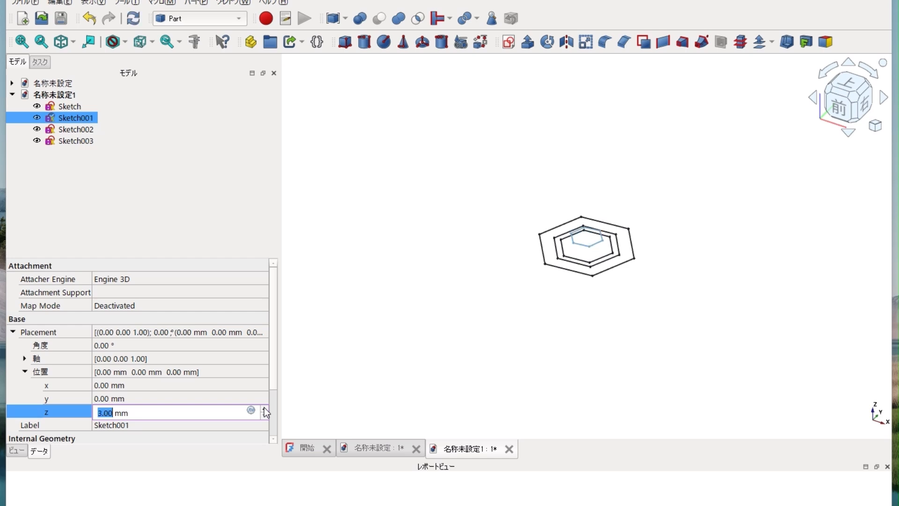
{"action": "left_click", "coordinate": [264, 407]}
{"action": "left_click", "coordinate": [264, 407]}
{"action": "left_click", "coordinate": [264, 408]}
{"action": "left_click", "coordinate": [264, 407]}
- Select only Sketch002 and set its placement position z to 15 mm
{"action": "left_click", "coordinate": [96, 141], "text": "ctrl"}
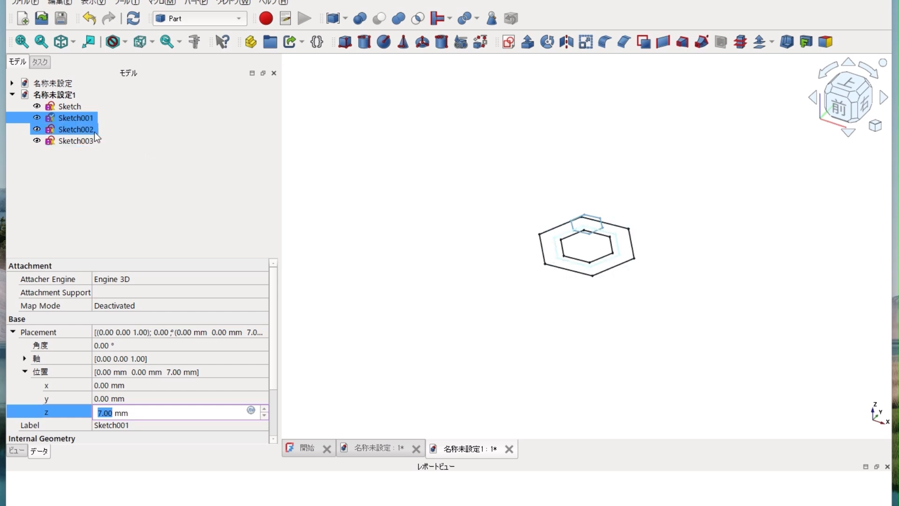
{"action": "left_click", "coordinate": [89, 128]}
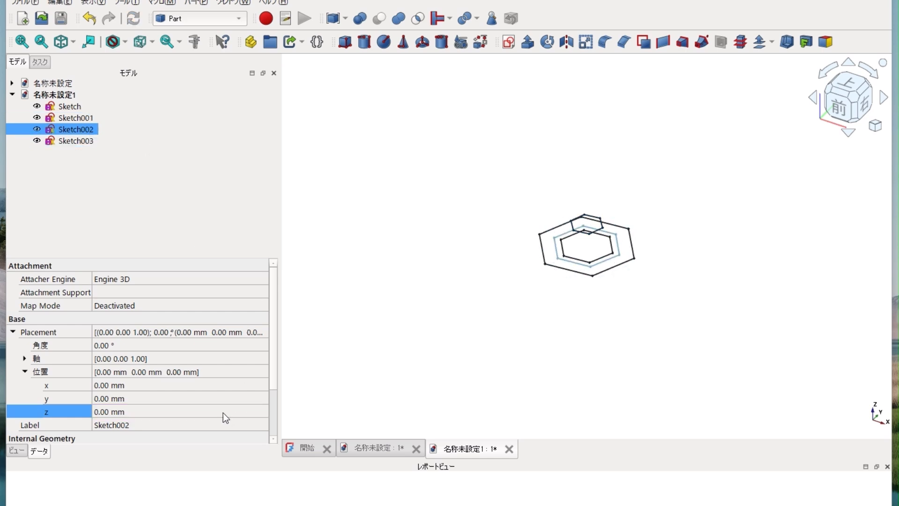
{"action": "left_click", "coordinate": [193, 411]}
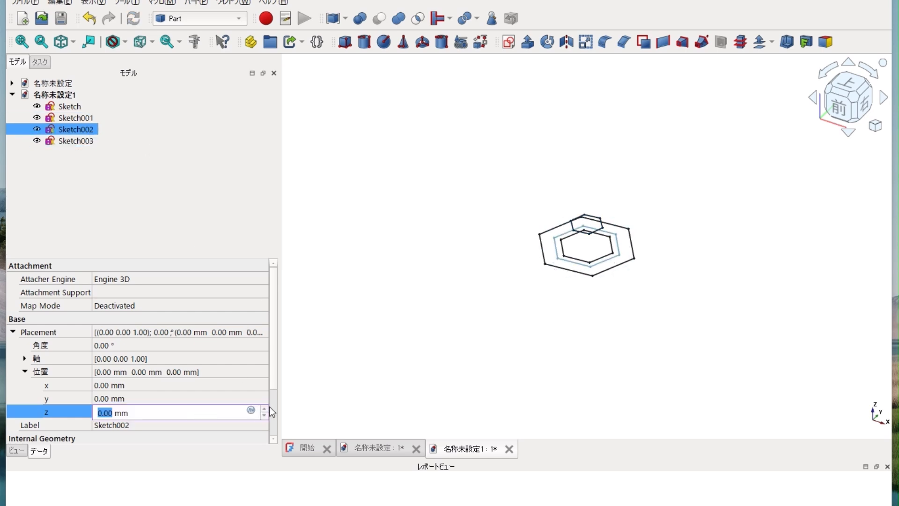
{"action": "left_click", "coordinate": [265, 408]}
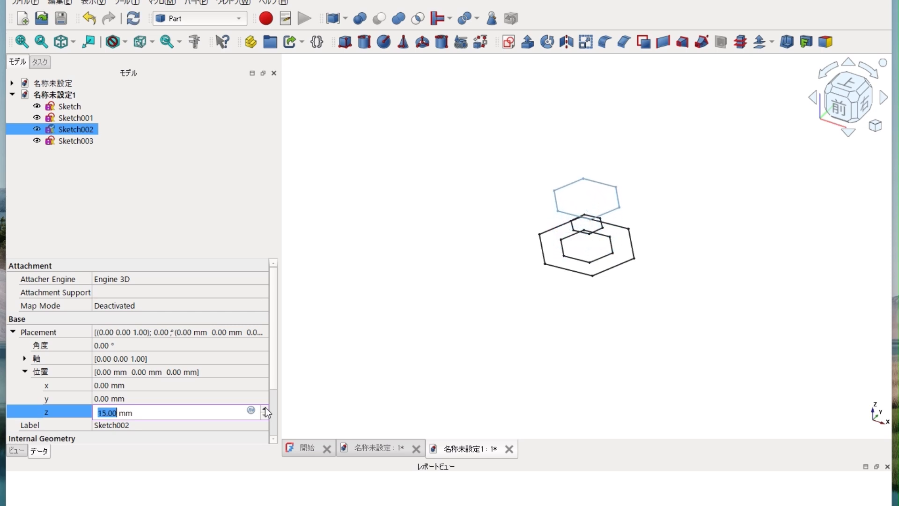
- Select only Sketch003, the largest hexagon, and set its placement position z to 34 mm
{"action": "left_click", "coordinate": [89, 145], "text": "ctrl"}
{"action": "left_click", "coordinate": [87, 143]}
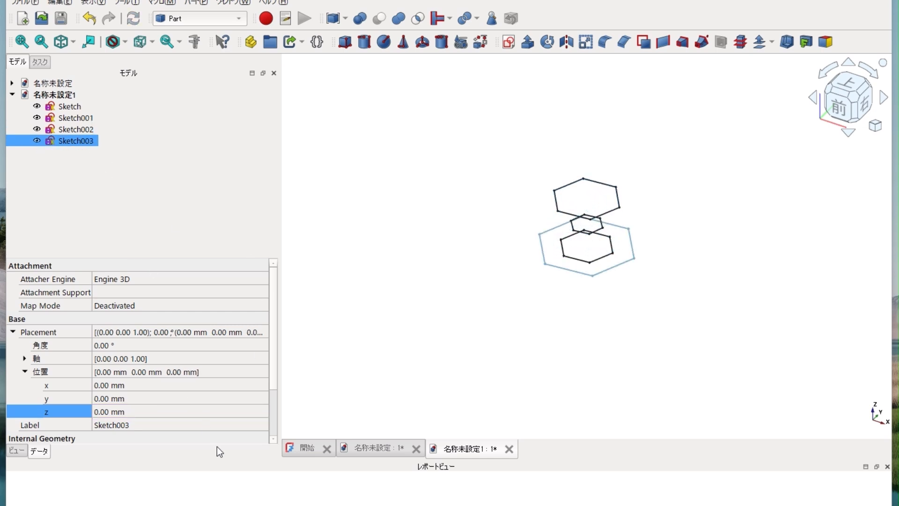
{"action": "left_click", "coordinate": [243, 411]}
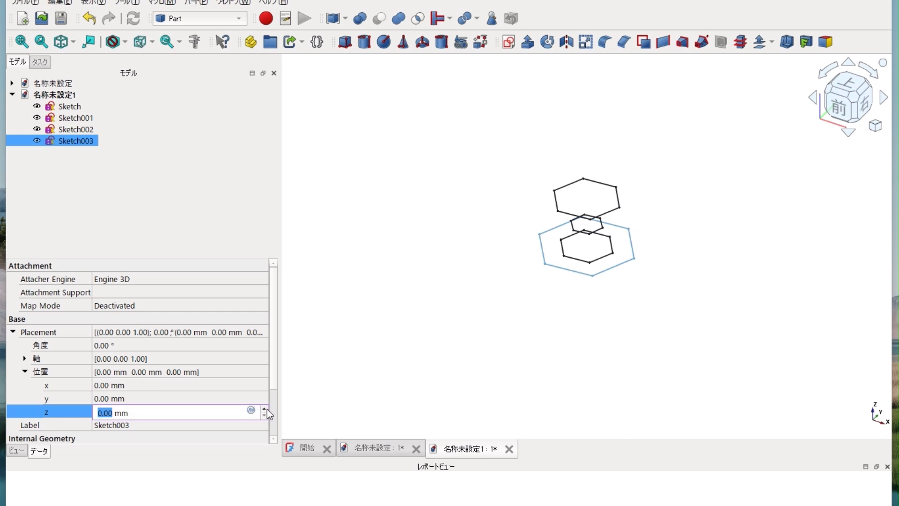
{"action": "left_click", "coordinate": [265, 409]}
{"action": "left_click_drag", "start_coordinate": [265, 411], "coordinate": [265, 411]}
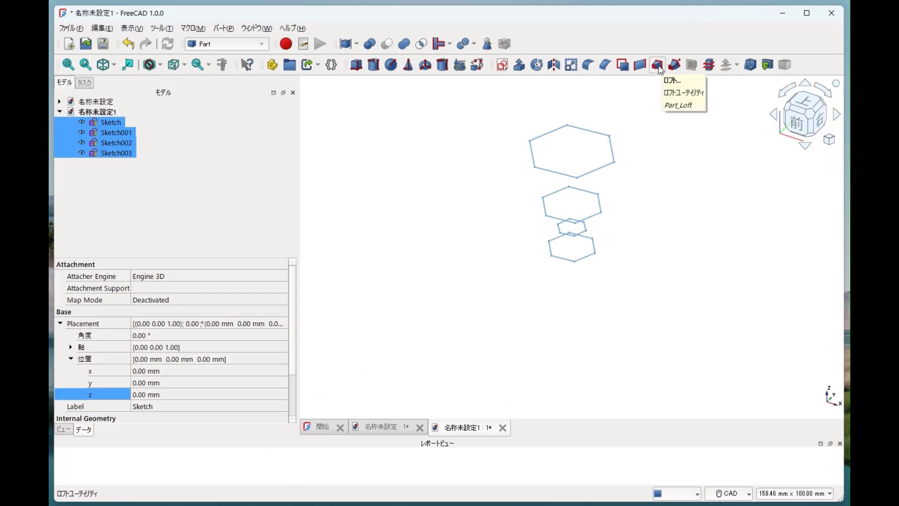
- Start a Loft and add Sketch, Sketch001, Sketch002 and Sketch003 as its profiles in that order
{"action": "left_click", "coordinate": [659, 66]}
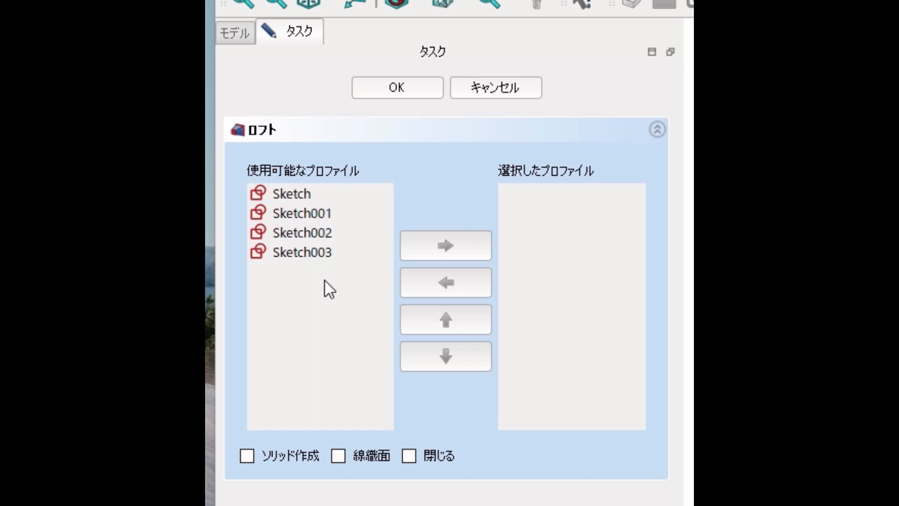
{"action": "left_click", "coordinate": [308, 195]}
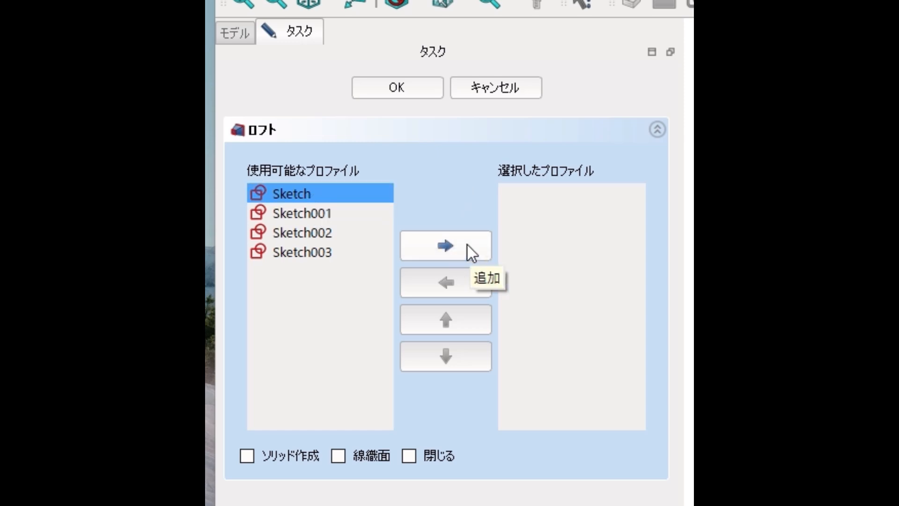
{"action": "left_click", "coordinate": [468, 245]}
{"action": "left_click", "coordinate": [305, 213]}
{"action": "left_click", "coordinate": [317, 234]}
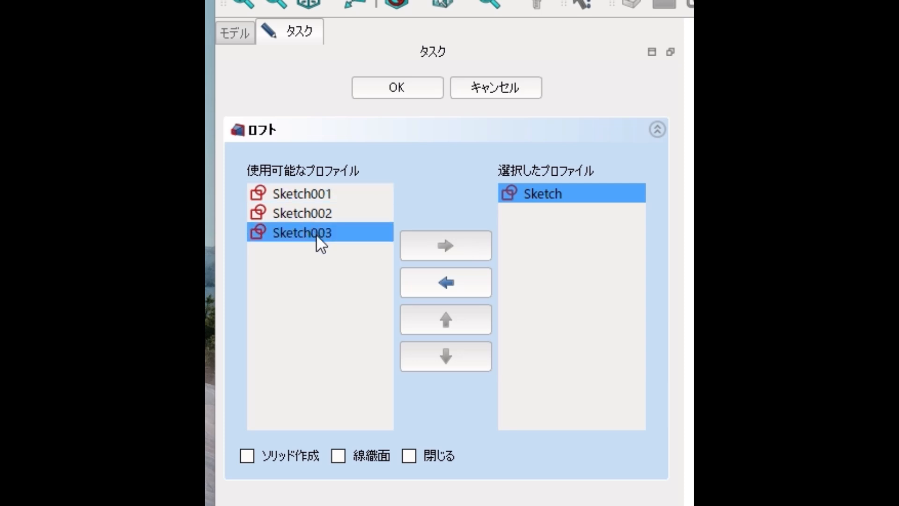
{"action": "left_click", "coordinate": [328, 197]}
{"action": "left_click", "coordinate": [327, 195]}
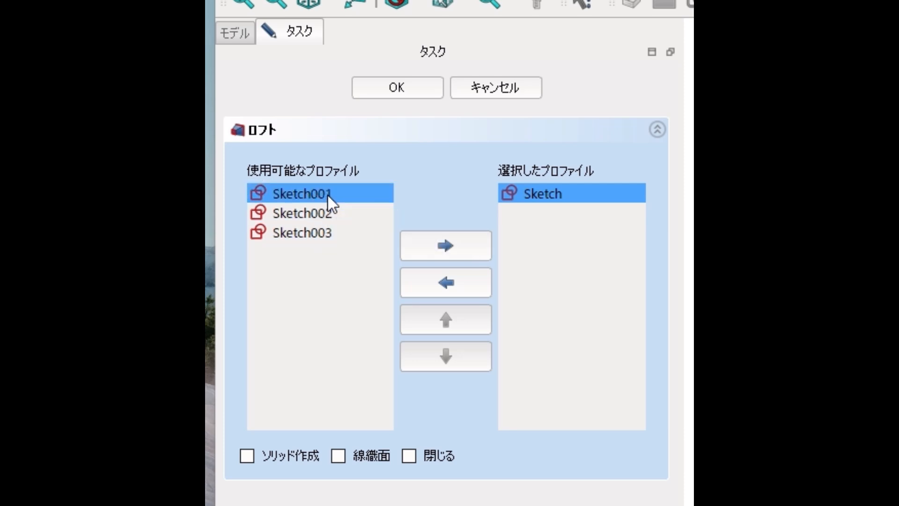
{"action": "left_click", "coordinate": [437, 246]}
{"action": "left_click", "coordinate": [318, 196]}
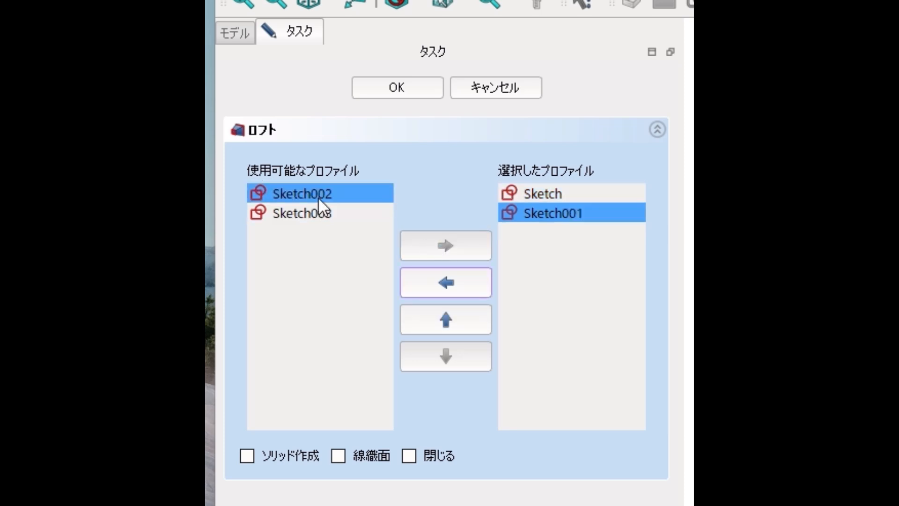
{"action": "left_click", "coordinate": [444, 242]}
{"action": "left_click", "coordinate": [341, 201]}
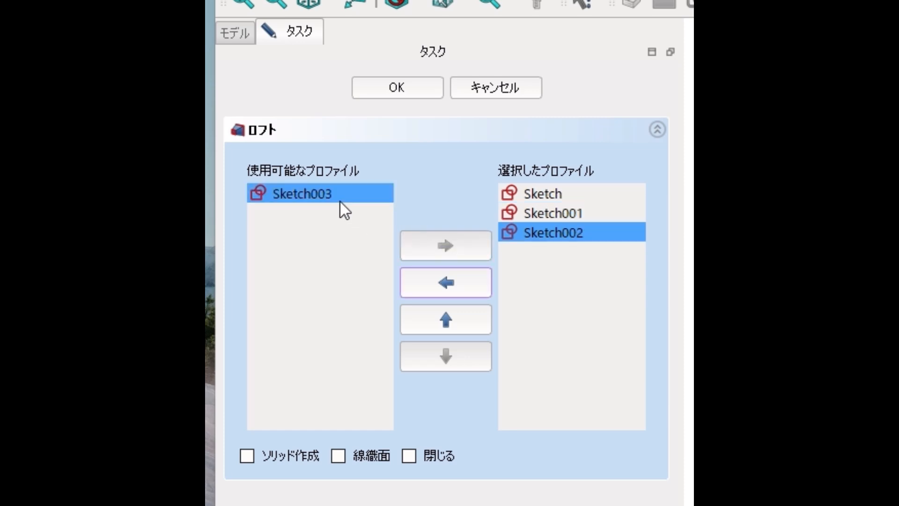
{"action": "left_click", "coordinate": [431, 247]}
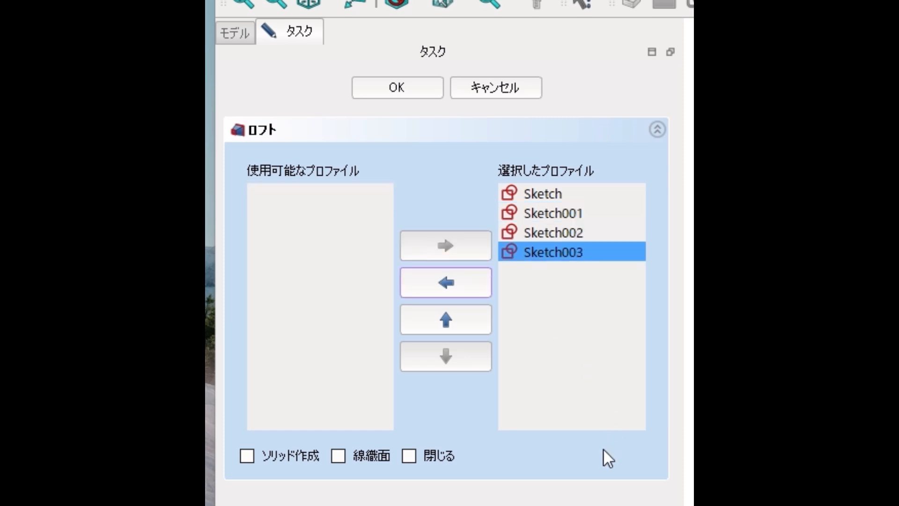
- Create the loft with the solid, ruled surface and closed options all switched off
{"action": "left_click", "coordinate": [275, 451]}
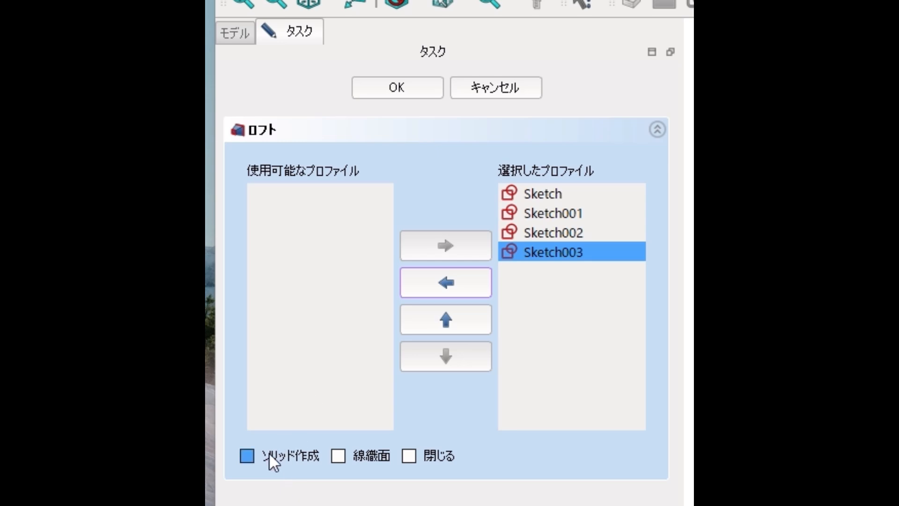
{"action": "left_click", "coordinate": [308, 453]}
{"action": "left_click", "coordinate": [366, 455]}
{"action": "left_click", "coordinate": [375, 460]}
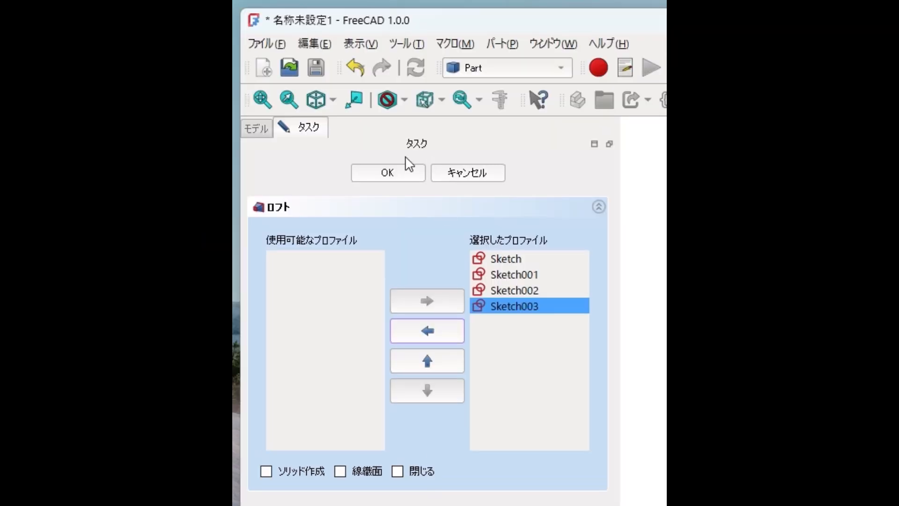
{"action": "left_click", "coordinate": [402, 174]}
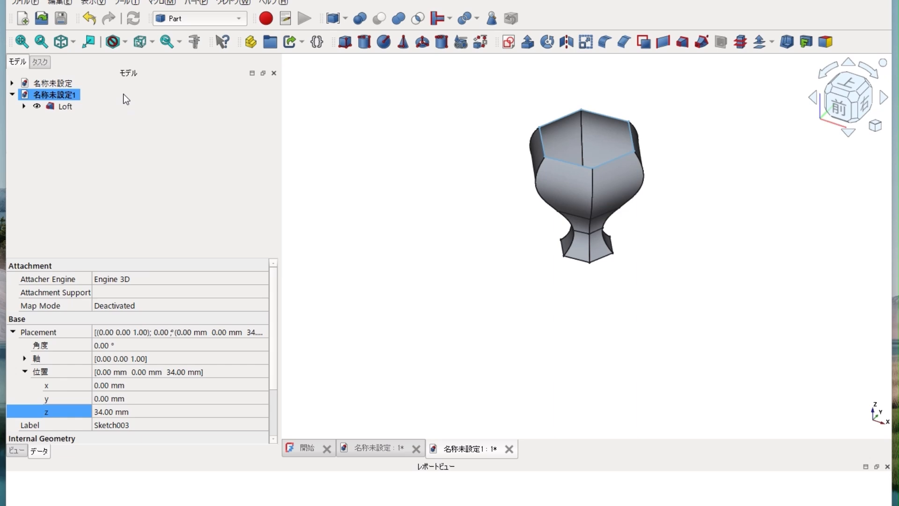
- Undo the loft to get back to the four separate hexagon sketches
{"action": "left_click", "coordinate": [122, 94]}
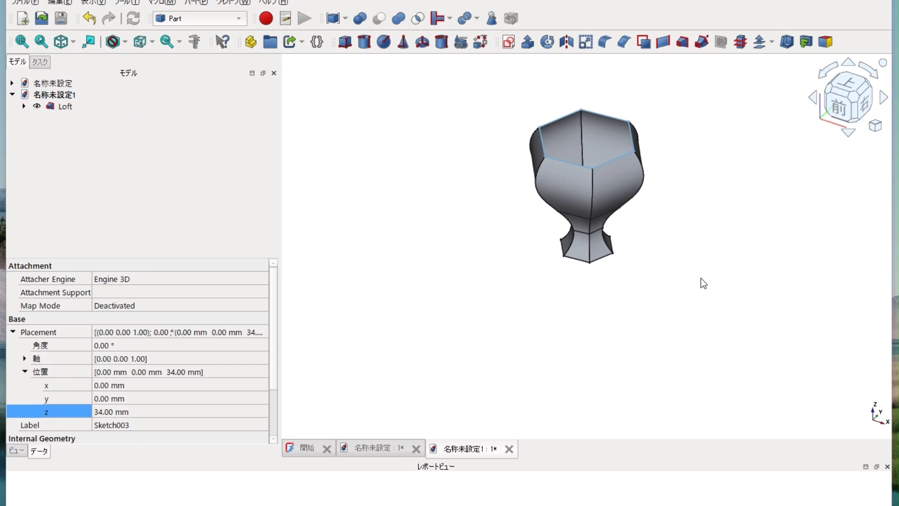
{"action": "scroll", "coordinate": [701, 283], "scroll_direction": "down", "scroll_amount": 1}
{"action": "scroll", "coordinate": [701, 282], "scroll_direction": "up", "scroll_amount": 3}
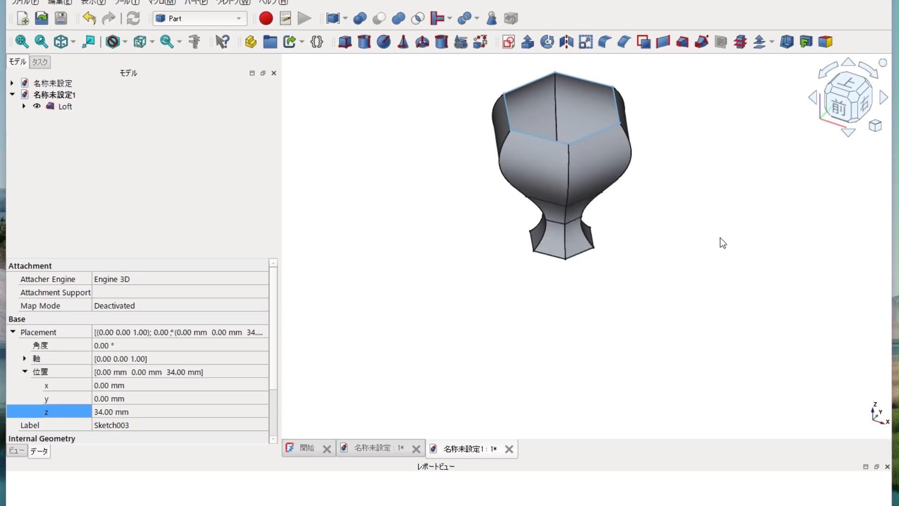
{"action": "left_click", "coordinate": [852, 85]}
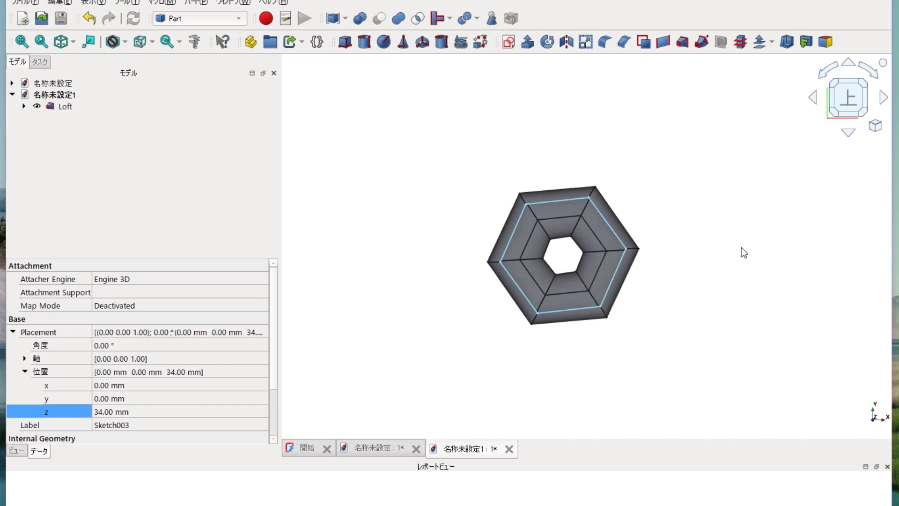
{"action": "key", "text": "0"}
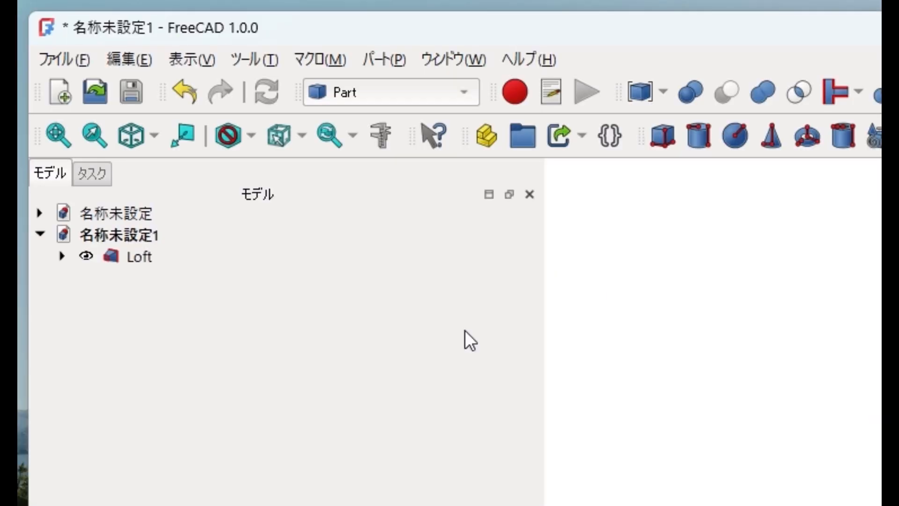
{"action": "left_click", "coordinate": [187, 89]}
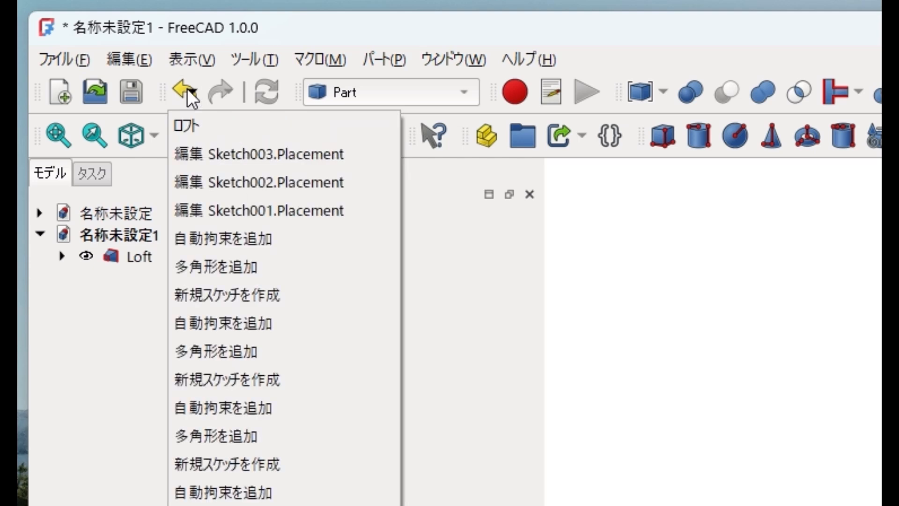
{"action": "left_click", "coordinate": [185, 124]}
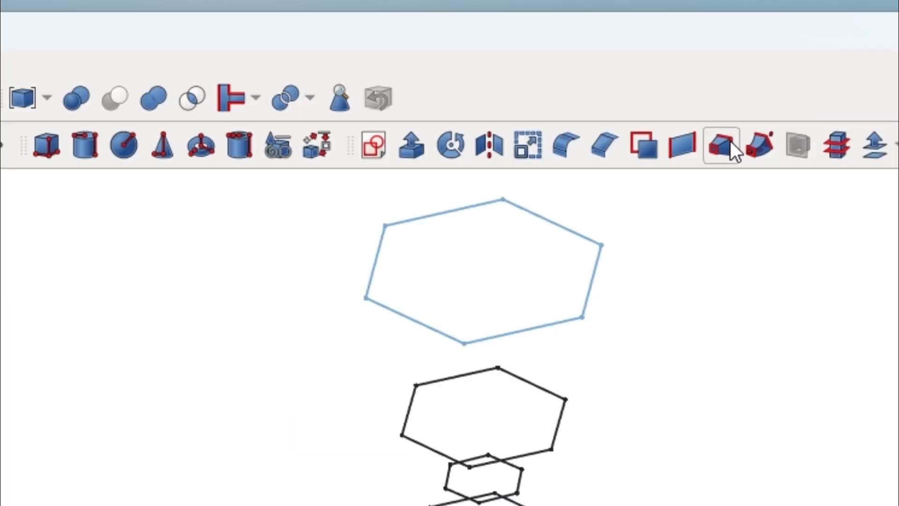
- Start a new Loft and add Sketch, Sketch001, Sketch002 and Sketch003 as profiles in that order
{"action": "left_click", "coordinate": [730, 141]}
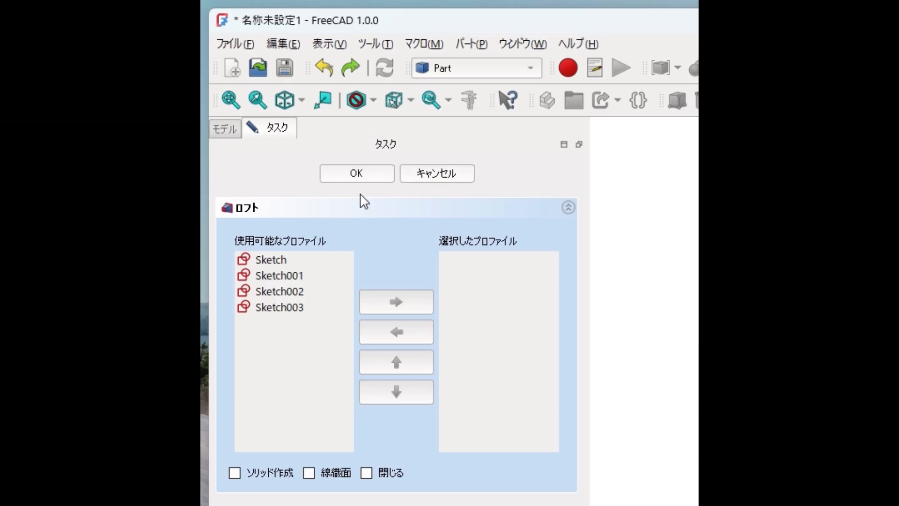
{"action": "left_click", "coordinate": [292, 260]}
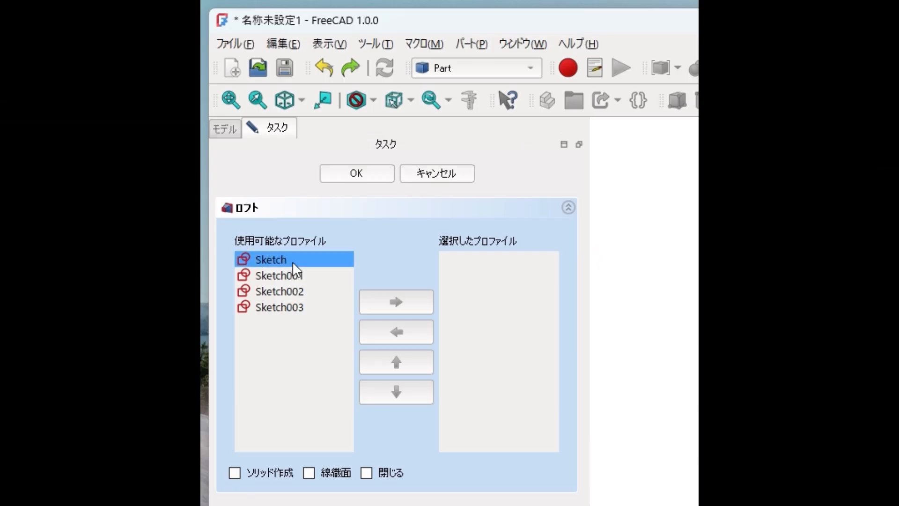
{"action": "left_click", "coordinate": [384, 305]}
{"action": "left_click", "coordinate": [322, 261]}
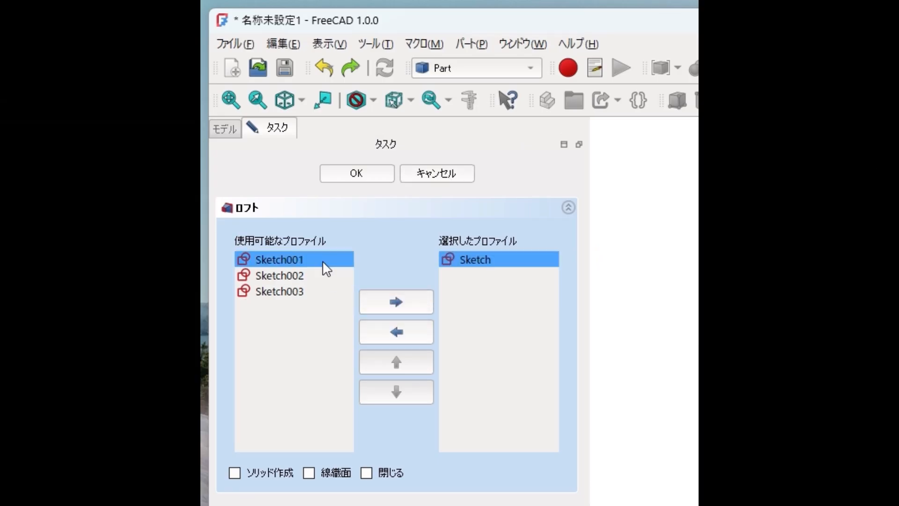
{"action": "left_click", "coordinate": [396, 306]}
{"action": "left_click", "coordinate": [315, 259]}
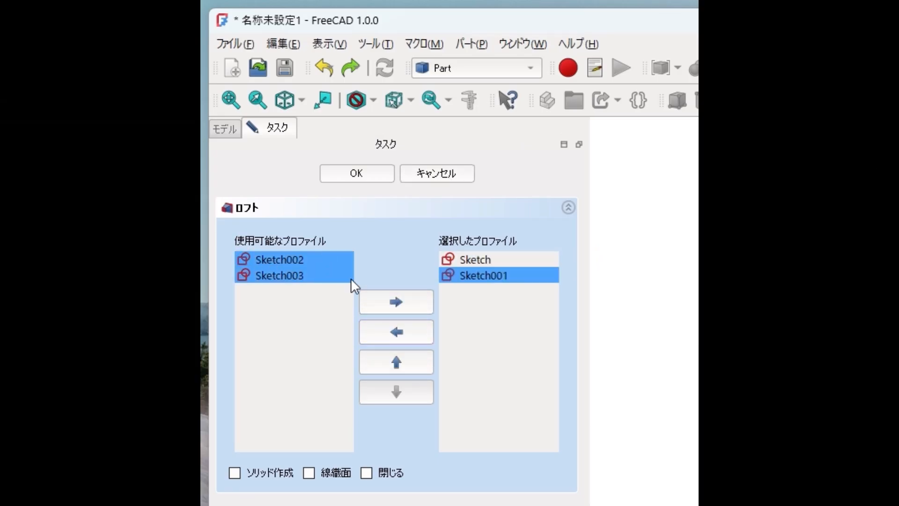
{"action": "left_click", "coordinate": [365, 297]}
{"action": "left_click", "coordinate": [329, 260]}
{"action": "left_click", "coordinate": [390, 309]}
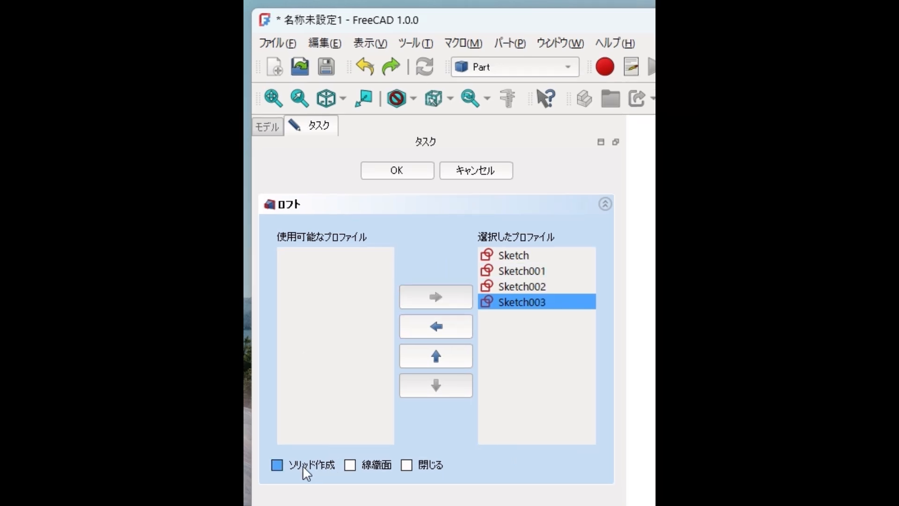
- Create the loft with only the solid option switched on, and undo it
{"action": "left_click", "coordinate": [236, 474]}
{"action": "left_click", "coordinate": [282, 467]}
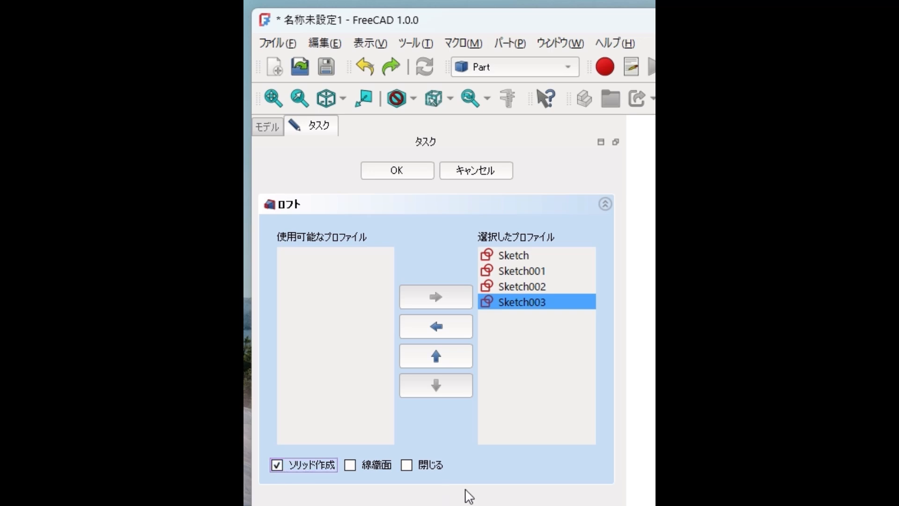
{"action": "left_click", "coordinate": [402, 177]}
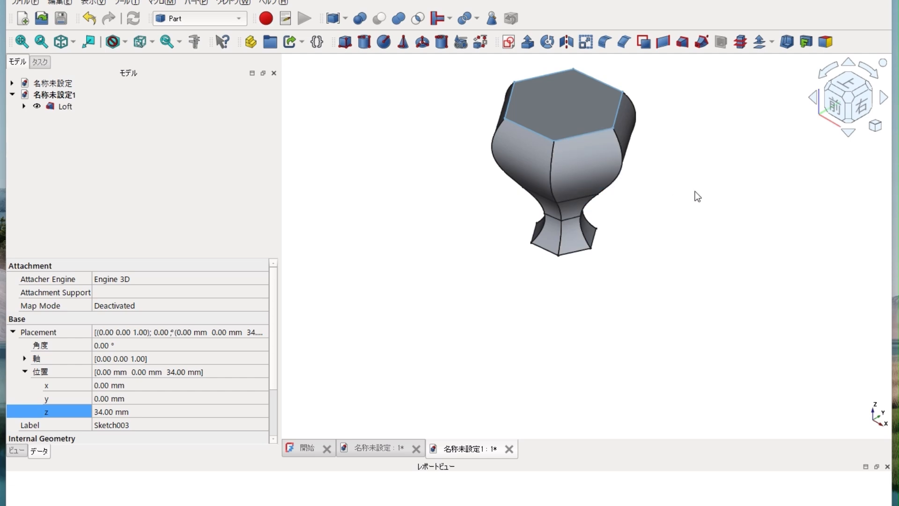
{"action": "middle_click_drag", "start_coordinate": [695, 192], "coordinate": [673, 201]}
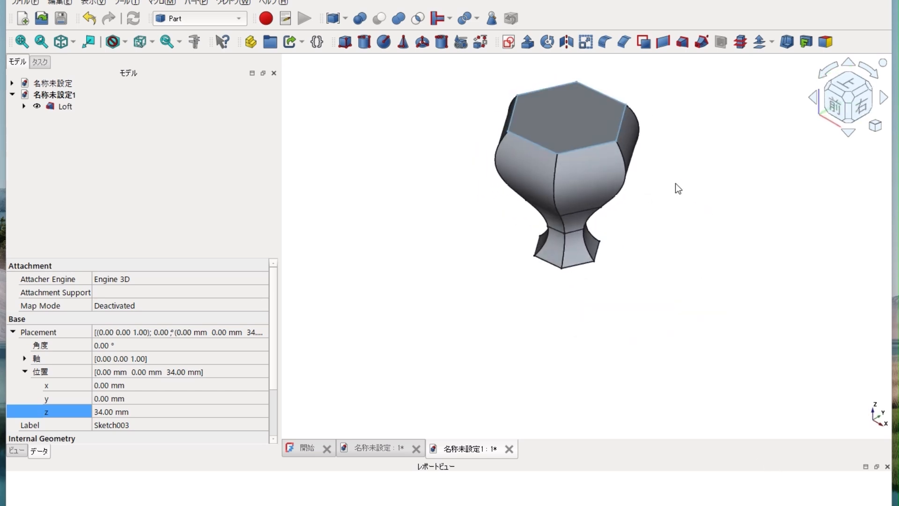
{"action": "left_click", "coordinate": [86, 18]}
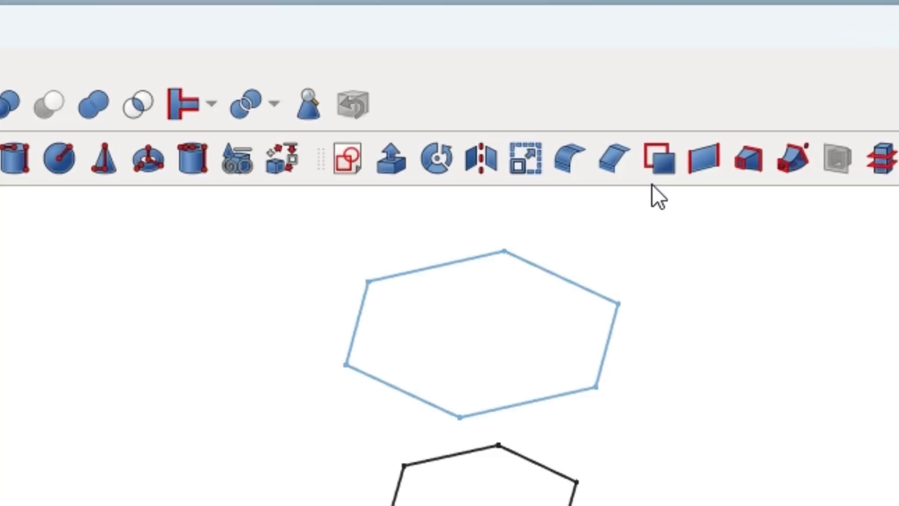
- Start the Loft again on the restored hexagons and add Sketch, Sketch001, Sketch002 and Sketch003 as its profiles in order
{"action": "left_click", "coordinate": [760, 165]}
{"action": "left_click", "coordinate": [73, 260]}
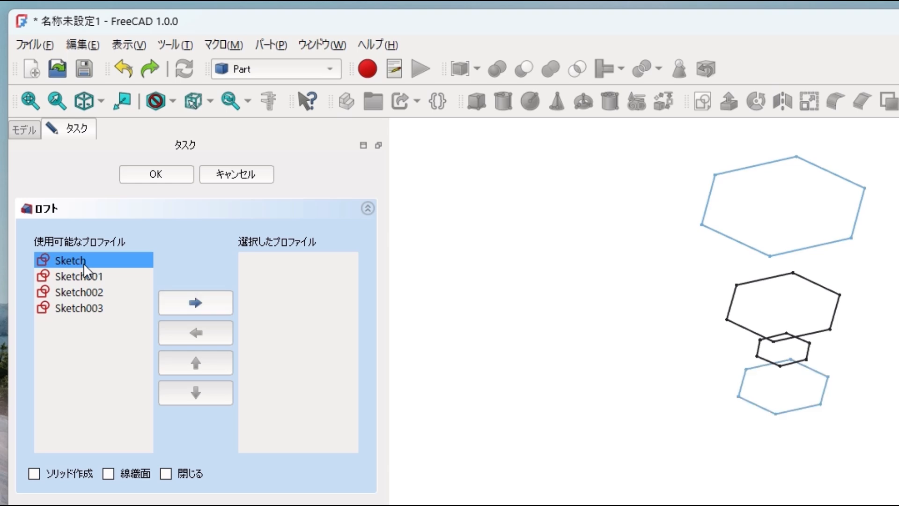
{"action": "left_click", "coordinate": [192, 309]}
{"action": "left_click", "coordinate": [105, 260]}
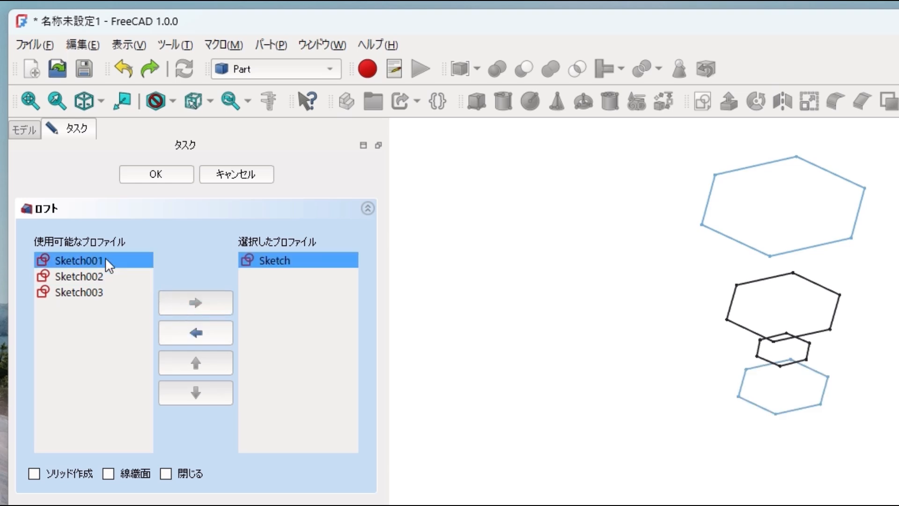
{"action": "left_click", "coordinate": [191, 303]}
{"action": "left_click", "coordinate": [105, 261]}
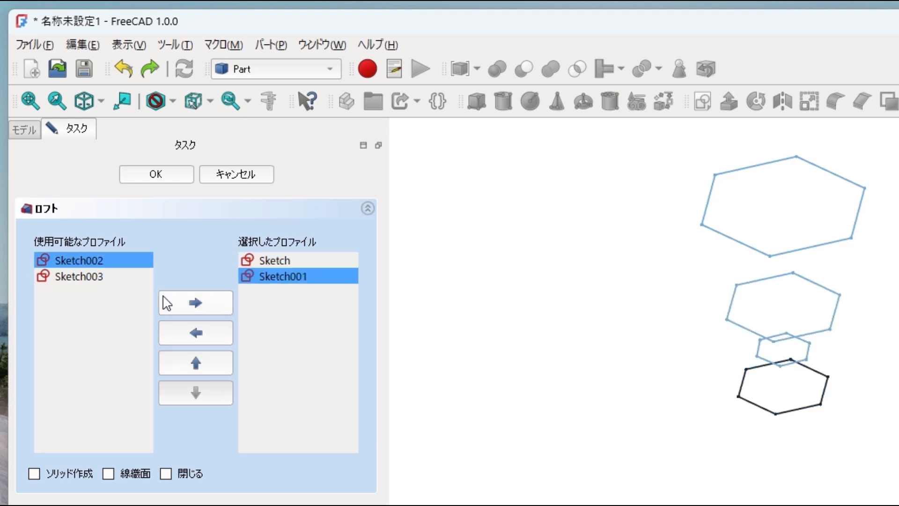
{"action": "left_click", "coordinate": [188, 304]}
{"action": "left_click", "coordinate": [105, 263]}
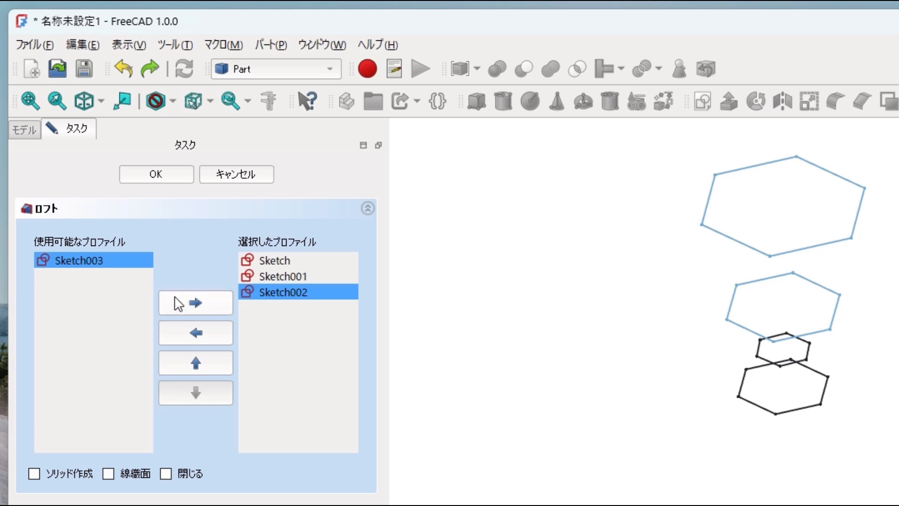
{"action": "left_click", "coordinate": [180, 302]}
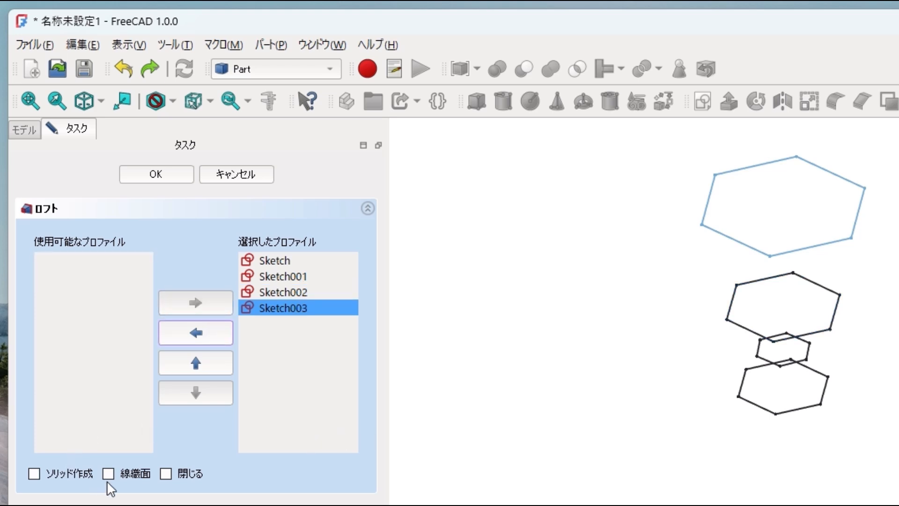
- Create the loft with only the ruled surface option switched on, and undo it
{"action": "left_click", "coordinate": [58, 478]}
{"action": "left_click", "coordinate": [108, 473]}
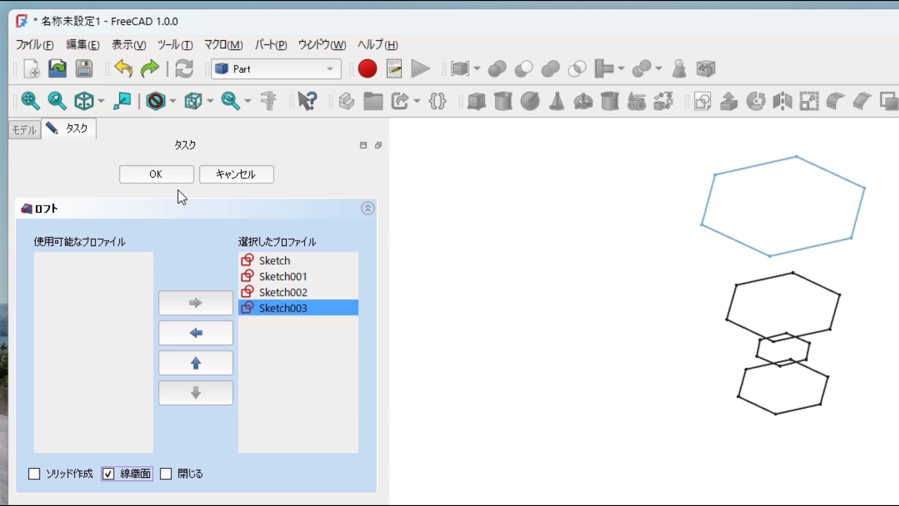
{"action": "left_click", "coordinate": [156, 176]}
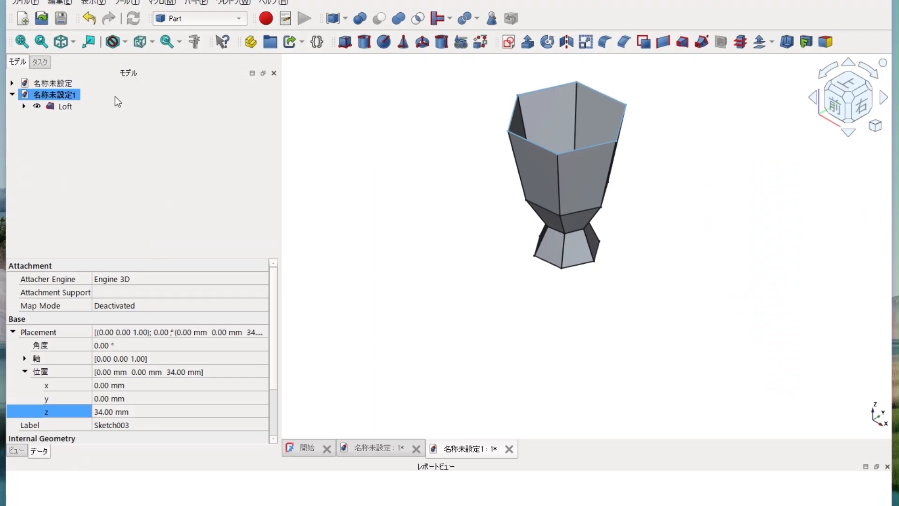
{"action": "left_click", "coordinate": [115, 99]}
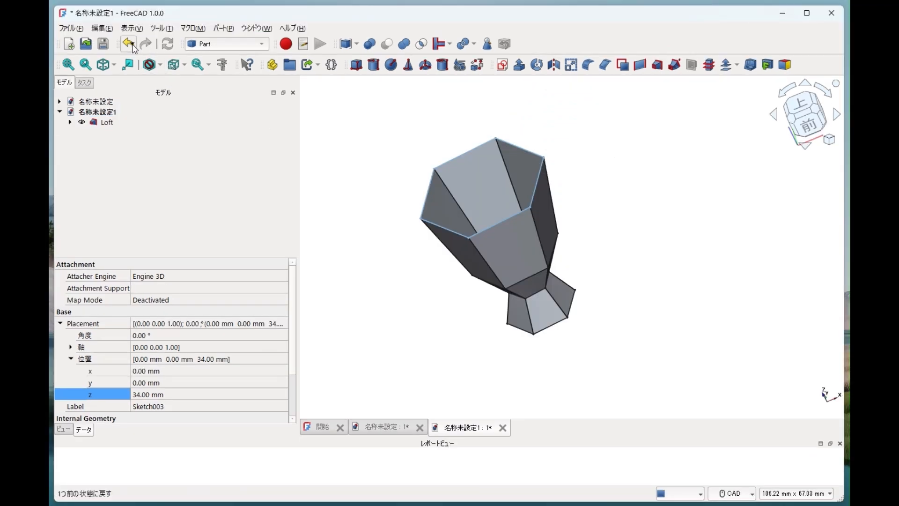
{"action": "left_click", "coordinate": [133, 46]}
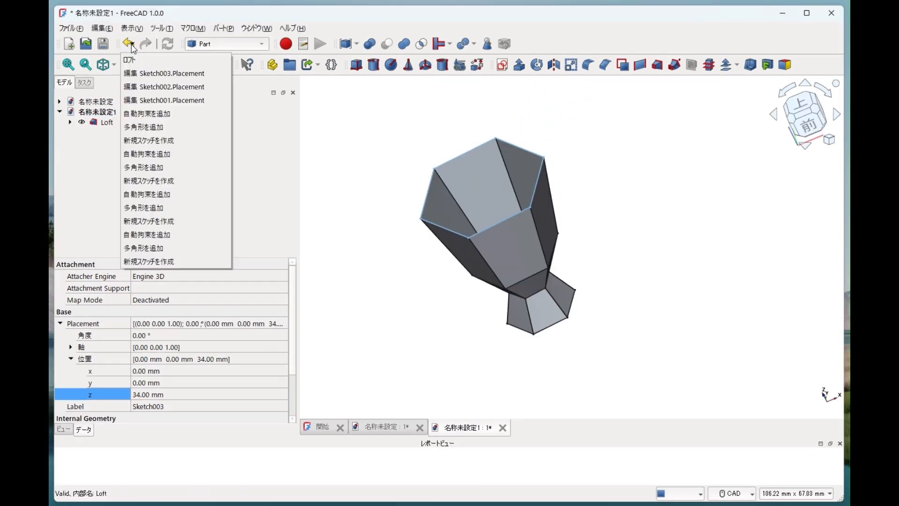
{"action": "left_click", "coordinate": [131, 60]}
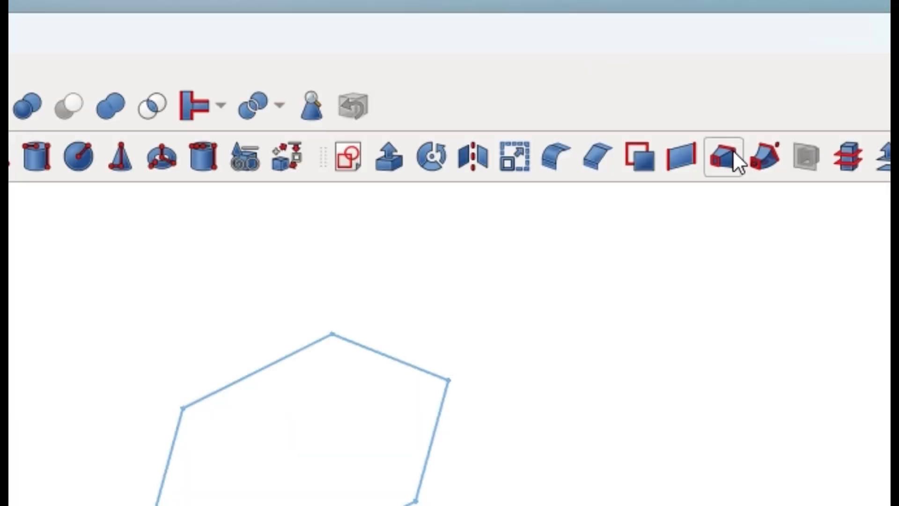
- Start another Loft and add Sketch003, Sketch002, Sketch and Sketch001 as its profiles in that order
{"action": "left_click", "coordinate": [734, 154]}
{"action": "left_click", "coordinate": [121, 253]}
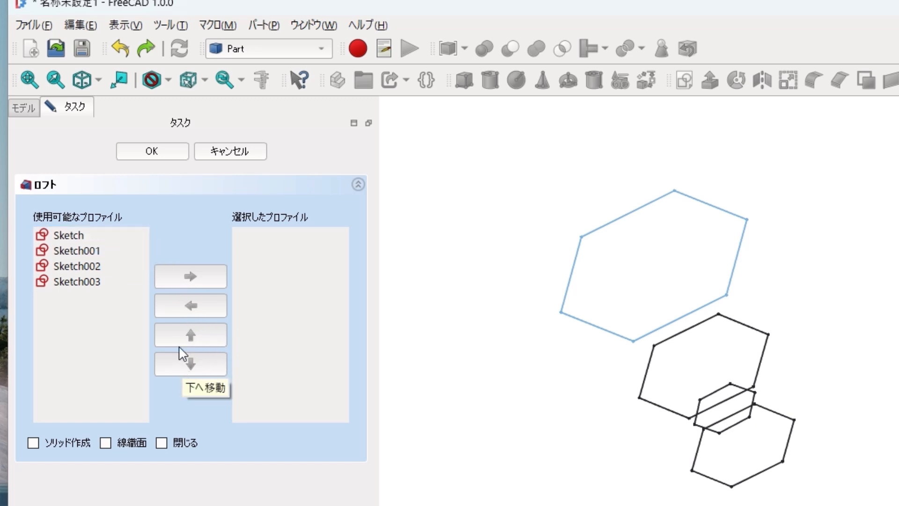
{"action": "left_click", "coordinate": [117, 279]}
{"action": "left_click", "coordinate": [110, 271], "text": "shift"}
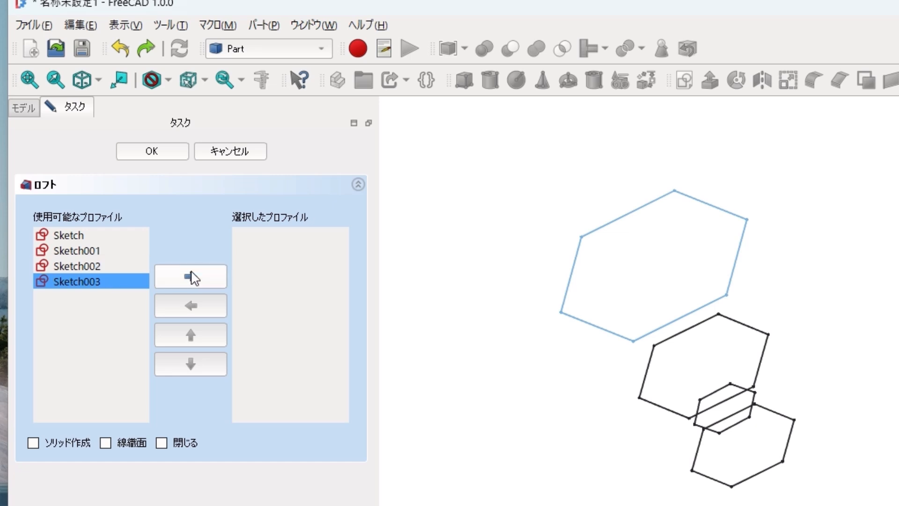
{"action": "left_click", "coordinate": [191, 272]}
{"action": "left_click", "coordinate": [106, 266]}
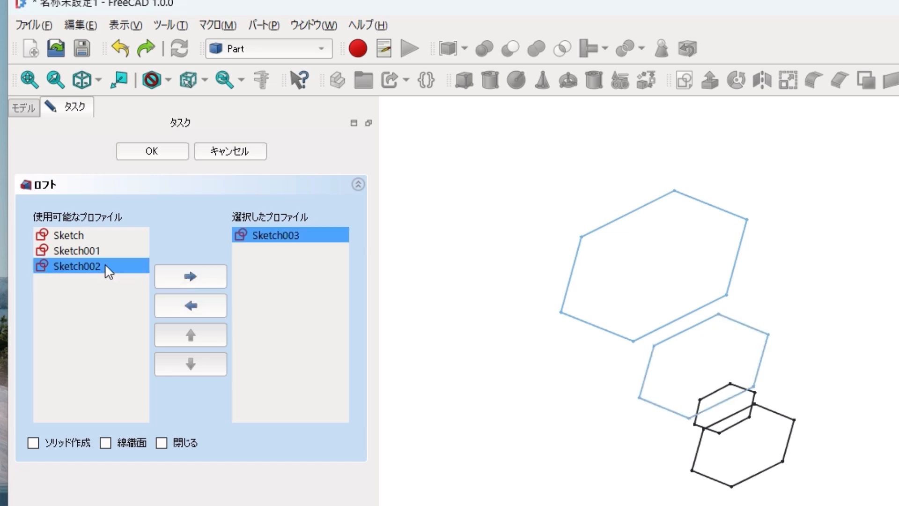
{"action": "left_click", "coordinate": [190, 276]}
{"action": "left_click", "coordinate": [107, 238]}
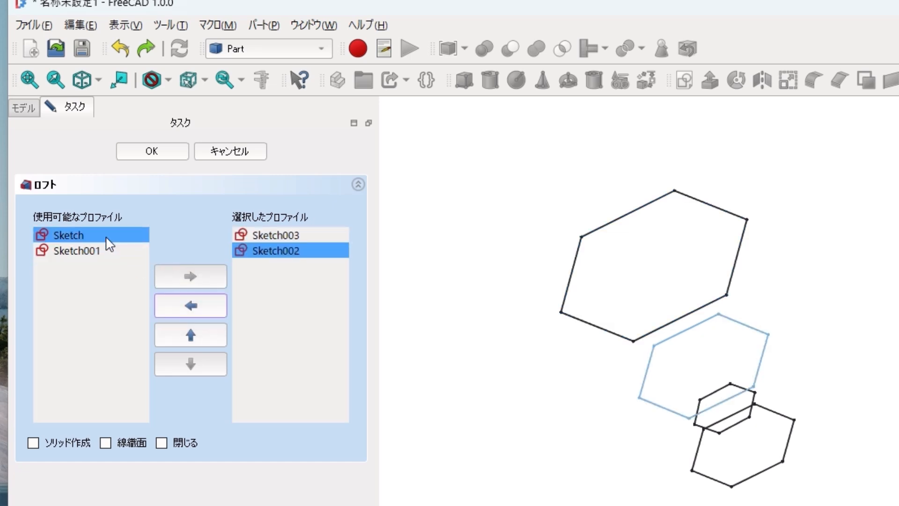
{"action": "left_click", "coordinate": [213, 281]}
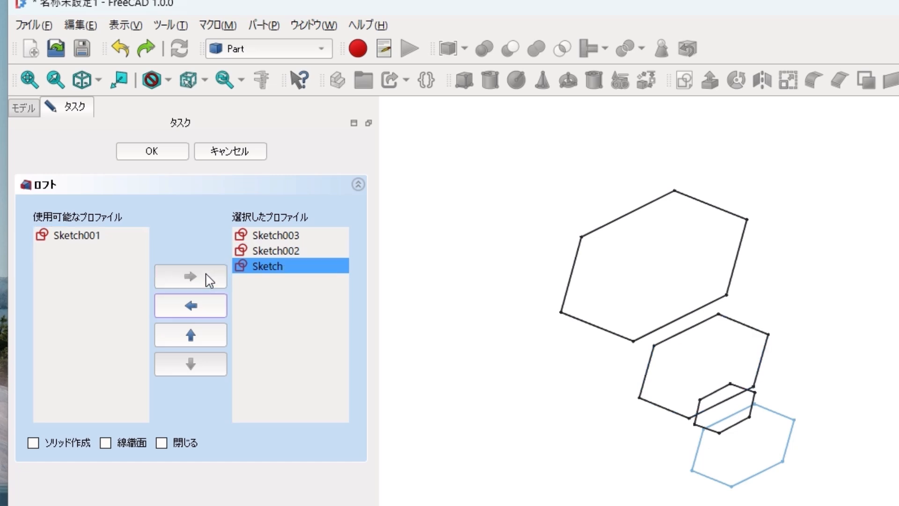
{"action": "left_click", "coordinate": [115, 237]}
{"action": "left_click", "coordinate": [192, 275]}
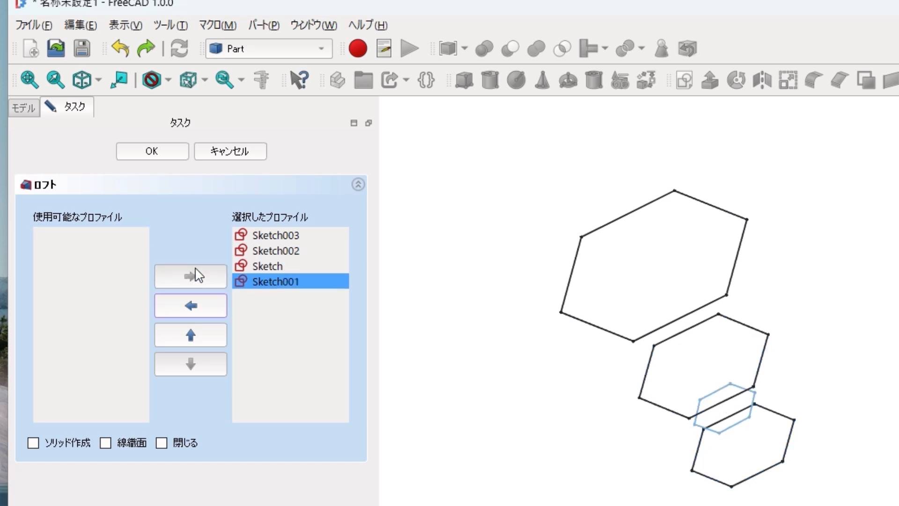
- Reorder the selected loft profiles to Sketch, Sketch001, Sketch002, Sketch003
{"action": "left_click", "coordinate": [279, 266], "text": "ctrl"}
{"action": "left_click", "coordinate": [279, 265], "text": "ctrl"}
{"action": "left_click", "coordinate": [296, 266], "text": "ctrl"}
{"action": "left_click", "coordinate": [263, 285], "text": "ctrl"}
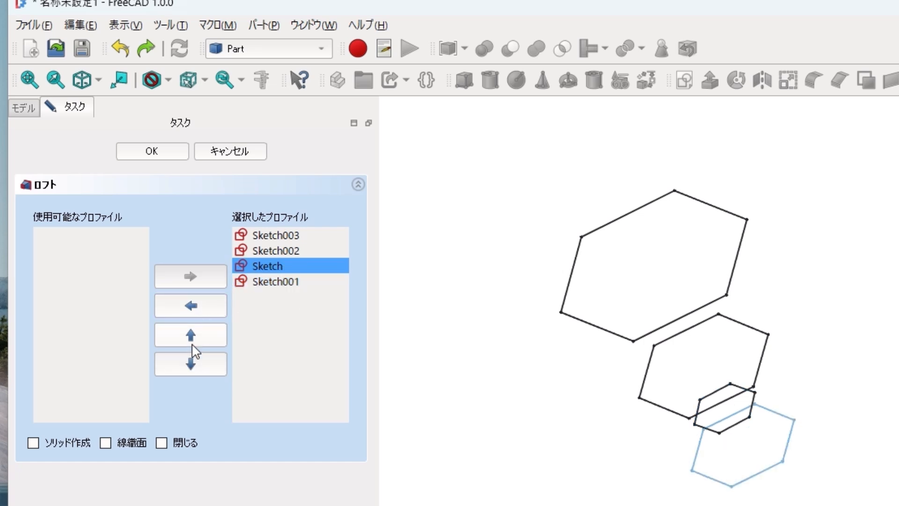
{"action": "left_click", "coordinate": [195, 341]}
{"action": "left_click", "coordinate": [196, 342]}
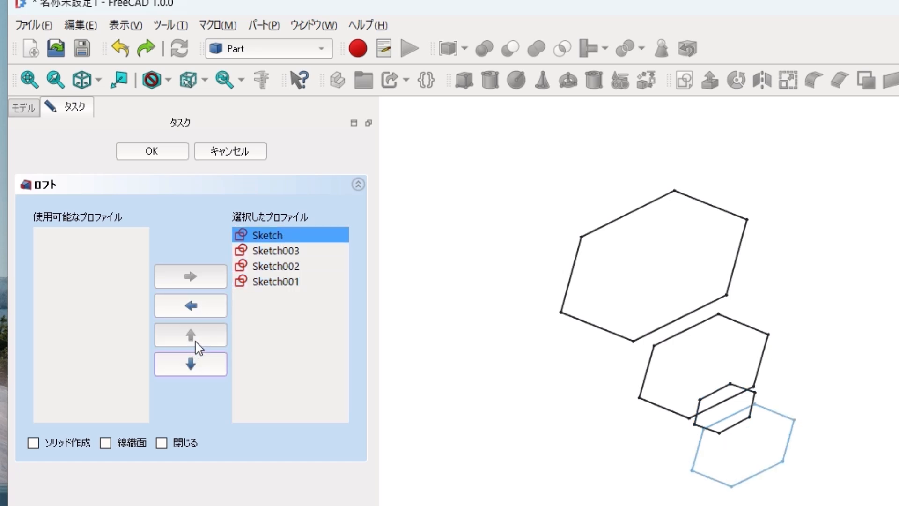
{"action": "left_click", "coordinate": [290, 282]}
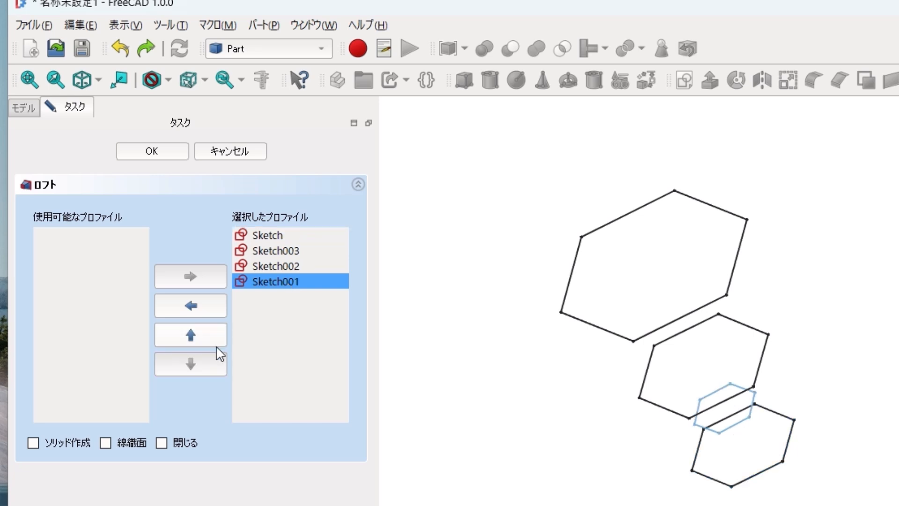
{"action": "left_click", "coordinate": [208, 341]}
{"action": "left_click", "coordinate": [208, 341]}
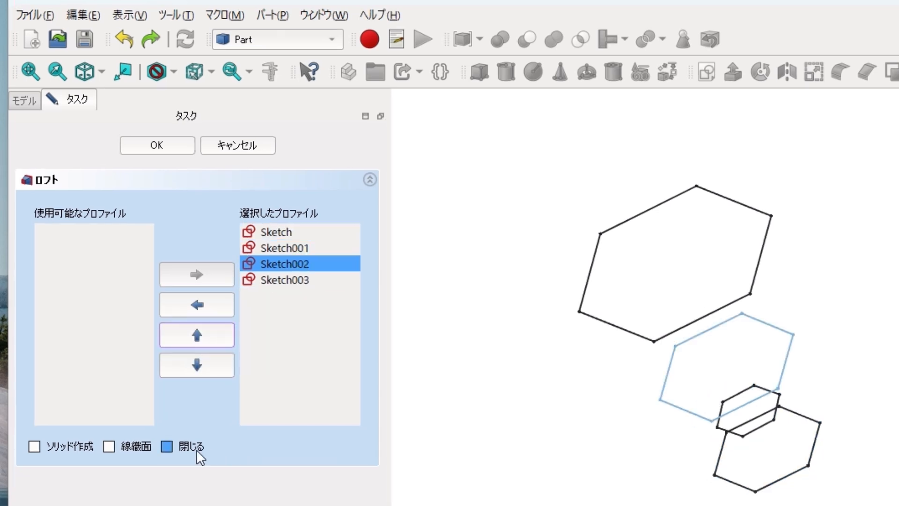
- Create the loft through the four hexagon sketches with only the closed option switched on
{"action": "left_click", "coordinate": [189, 446]}
{"action": "left_click", "coordinate": [168, 148]}
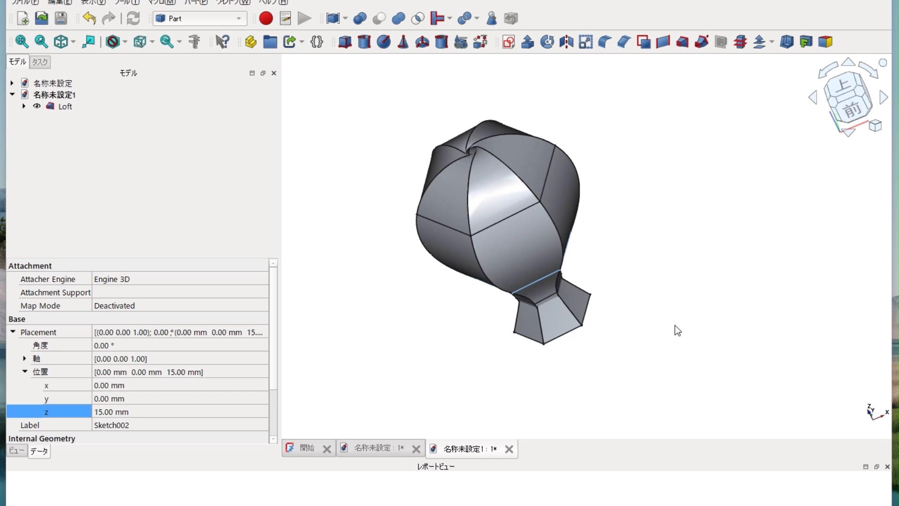
{"action": "mouse_move", "coordinate": [675, 325]}
{"action": "middle_mouse_down"}
{"action": "mouse_move", "coordinate": [682, 296]}
{"action": "mouse_move", "coordinate": [670, 242]}
{"action": "mouse_move", "coordinate": [630, 207]}
{"action": "mouse_move", "coordinate": [578, 211]}
{"action": "mouse_move", "coordinate": [566, 229]}
{"action": "mouse_move", "coordinate": [528, 227]}
{"action": "mouse_move", "coordinate": [566, 297]}
{"action": "mouse_move", "coordinate": [673, 312]}
{"action": "mouse_move", "coordinate": [709, 337]}
{"action": "mouse_move", "coordinate": [681, 311]}
{"action": "middle_mouse_up"}
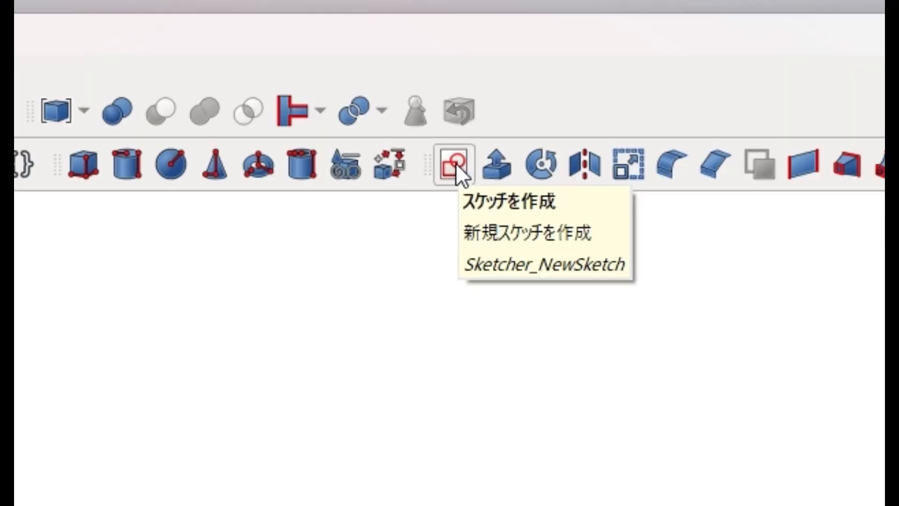
- Sketch an equilateral triangle on the XZ plane, centred on the origin with a corner at about (8.8, -6.2) mm
{"action": "left_click", "coordinate": [454, 164]}
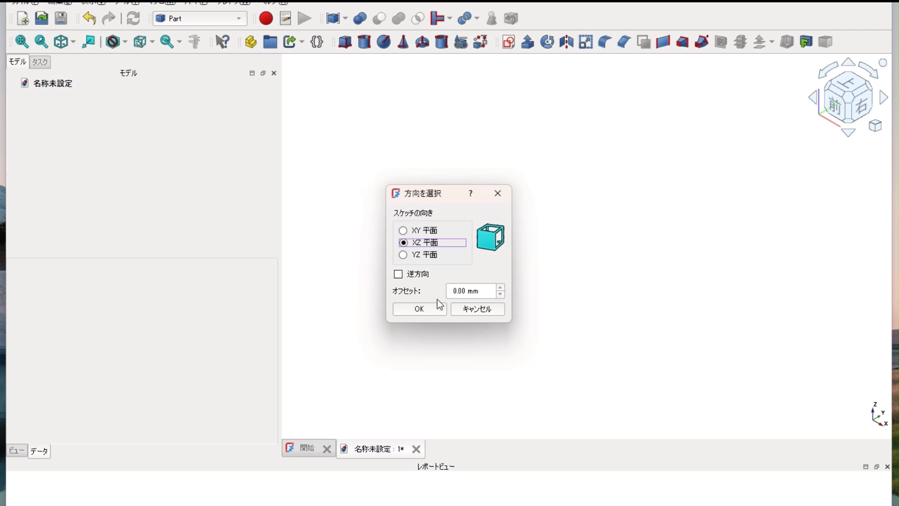
{"action": "left_click", "coordinate": [423, 276]}
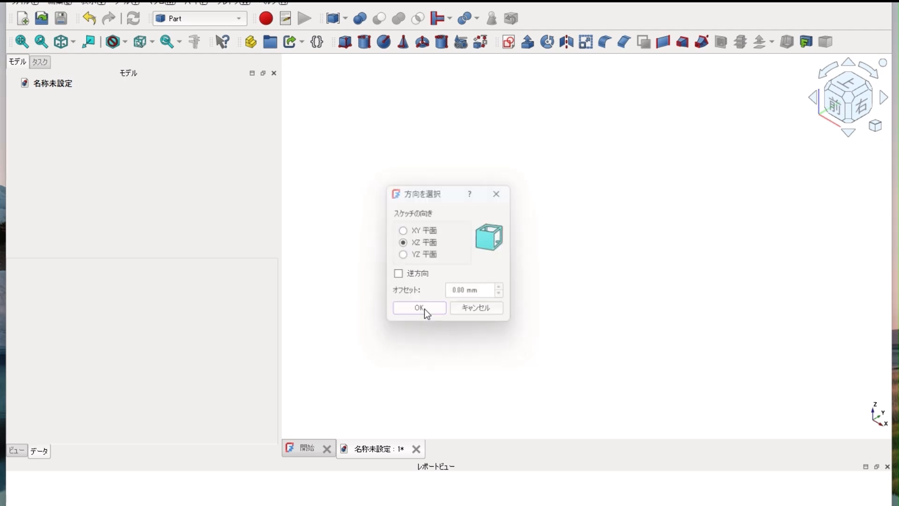
{"action": "left_click", "coordinate": [420, 308]}
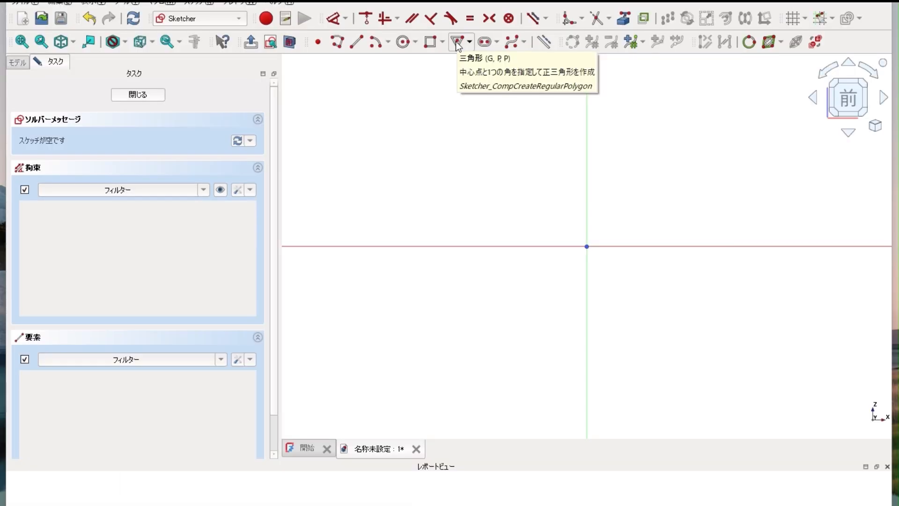
{"action": "left_click", "coordinate": [578, 99]}
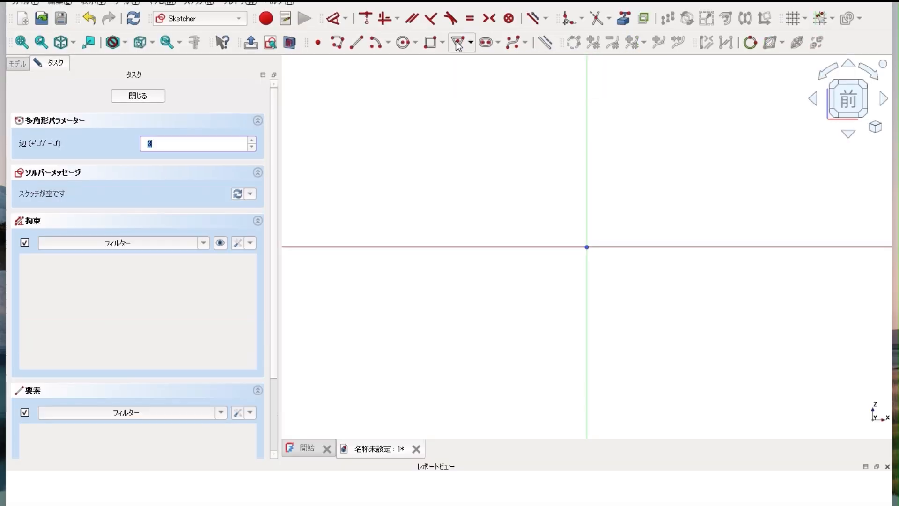
{"action": "left_click", "coordinate": [587, 247]}
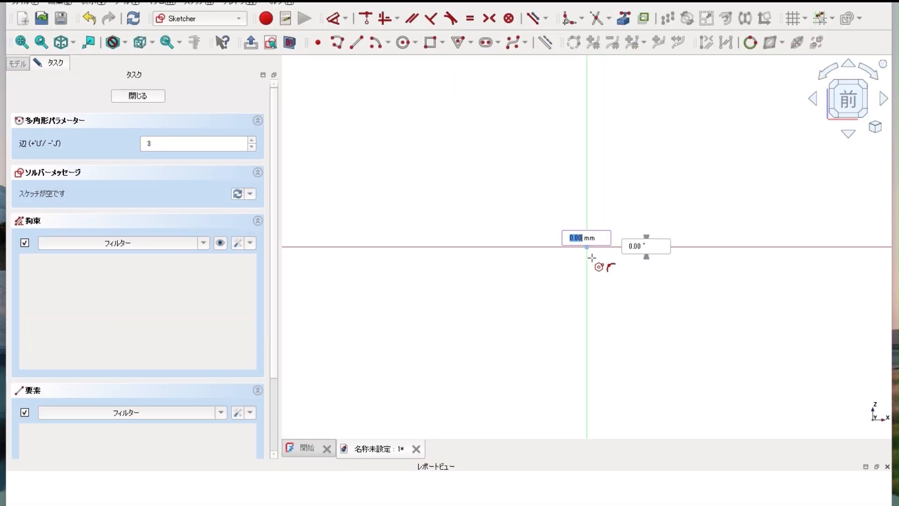
{"action": "left_click", "coordinate": [621, 271]}
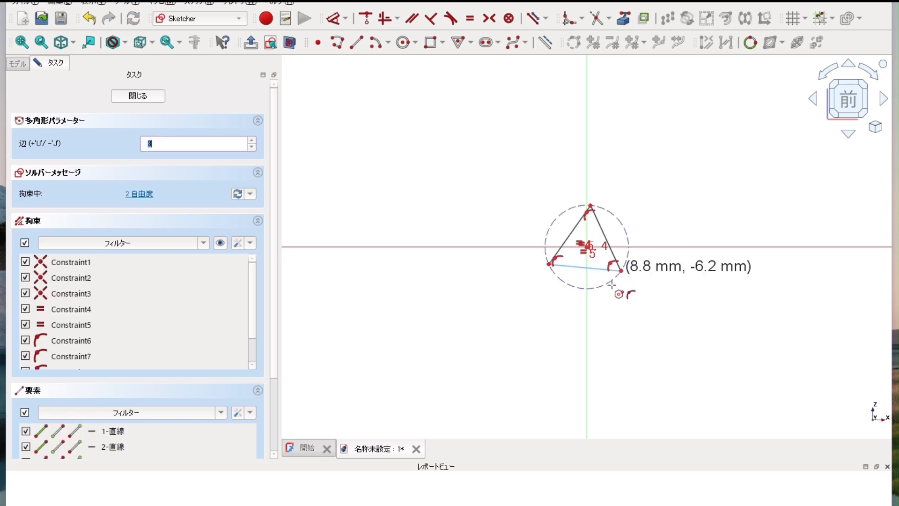
{"action": "left_click", "coordinate": [148, 96]}
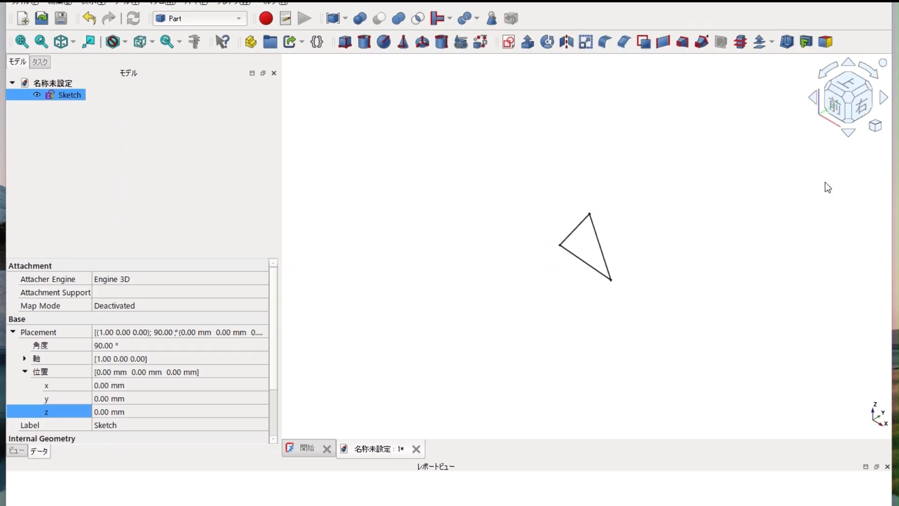
- Sketch a centre-point arc of about 33 mm radius on the YZ plane, starting at the origin and curving below the triangle
{"action": "left_click", "coordinate": [862, 107]}
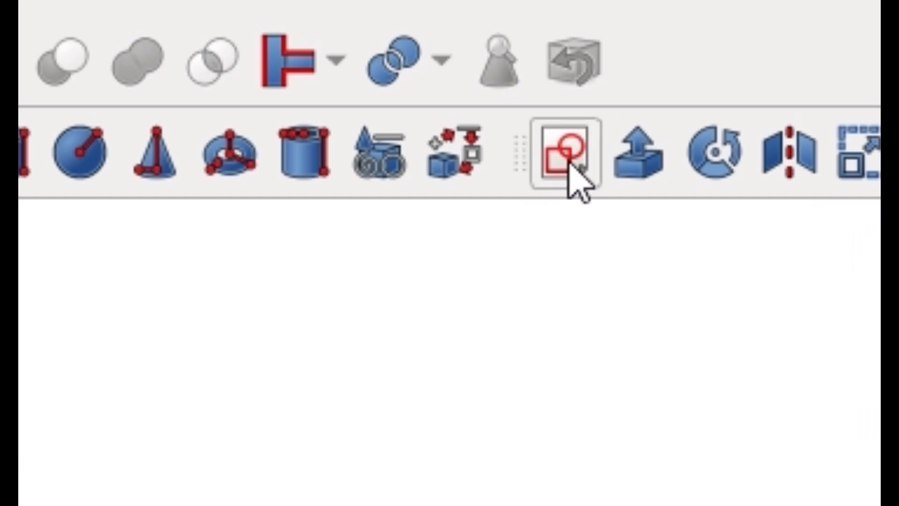
{"action": "left_click", "coordinate": [567, 160]}
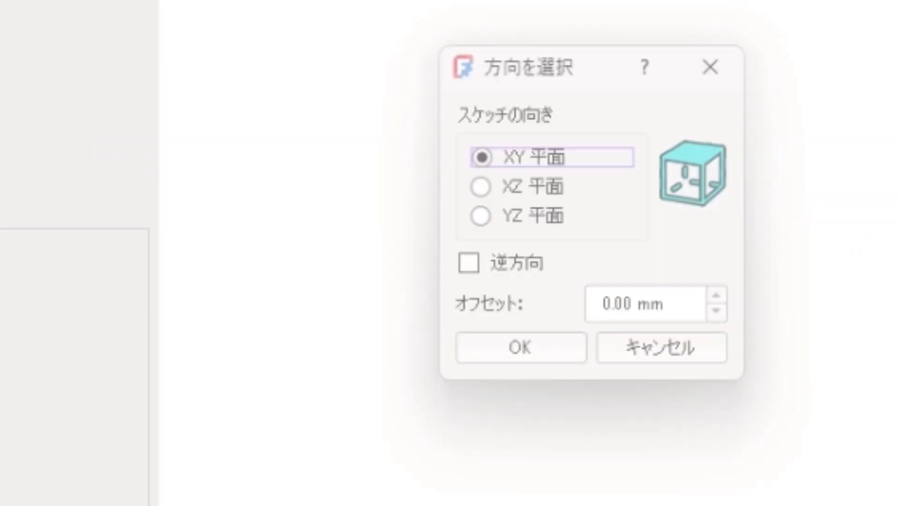
{"action": "left_click", "coordinate": [552, 223]}
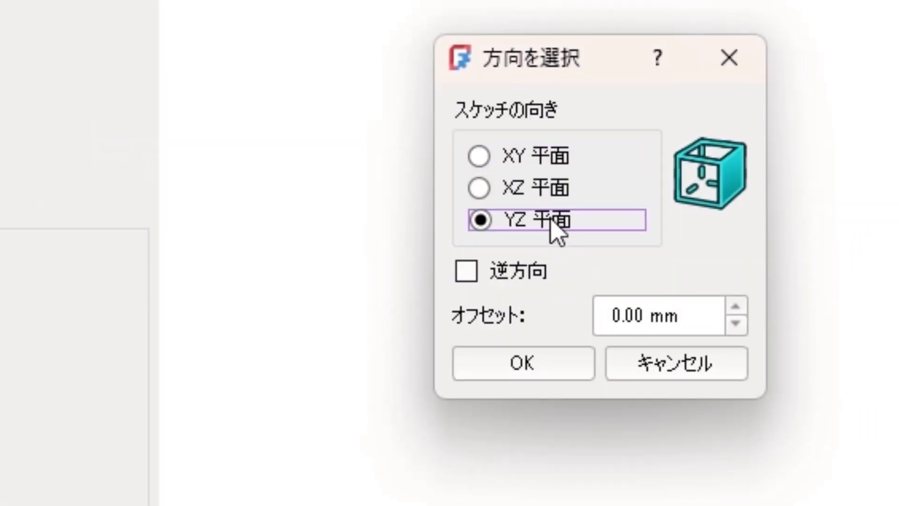
{"action": "left_click", "coordinate": [542, 364]}
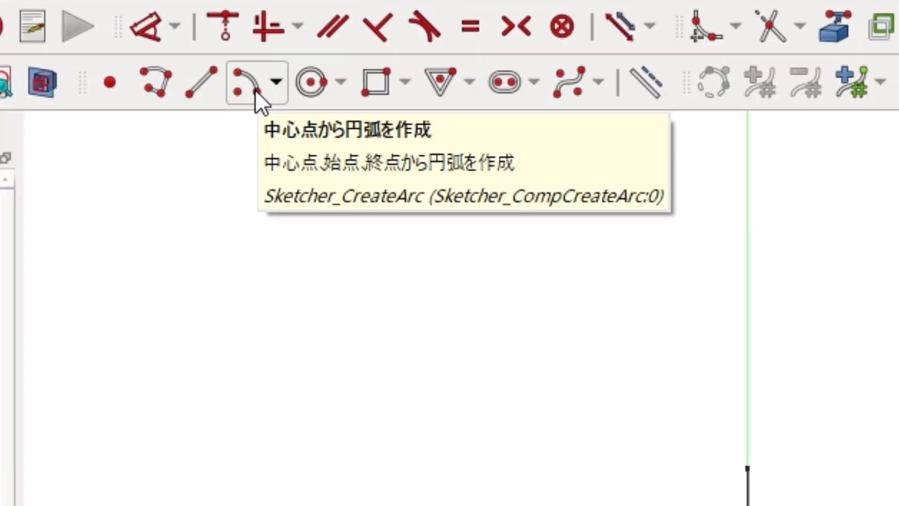
{"action": "left_click", "coordinate": [255, 90]}
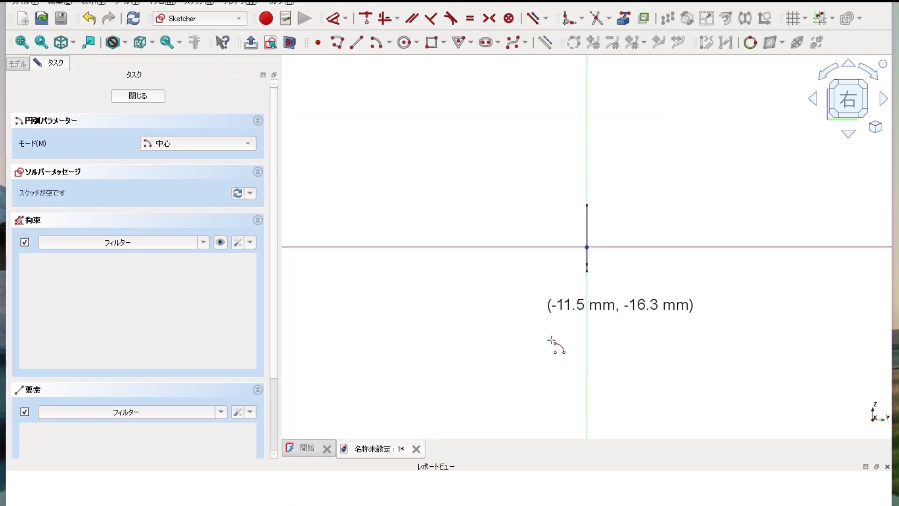
{"action": "left_click", "coordinate": [490, 329]}
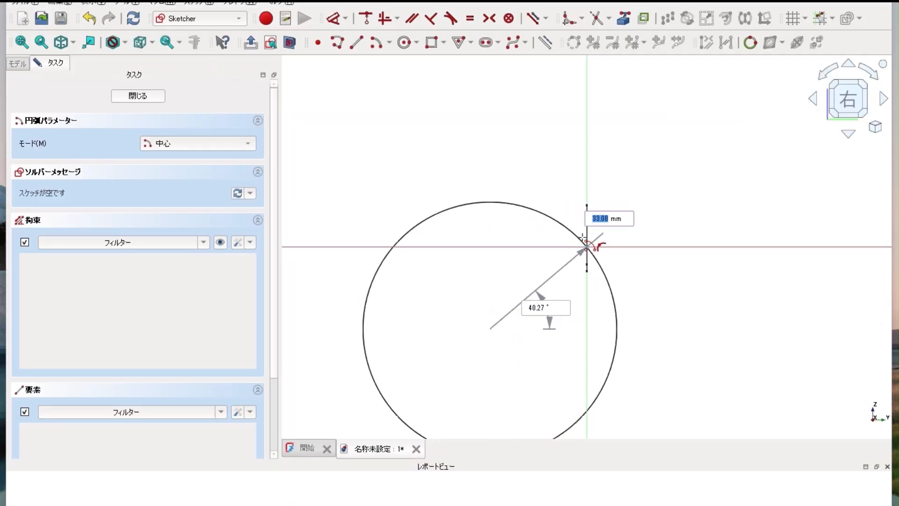
{"action": "left_click", "coordinate": [586, 246]}
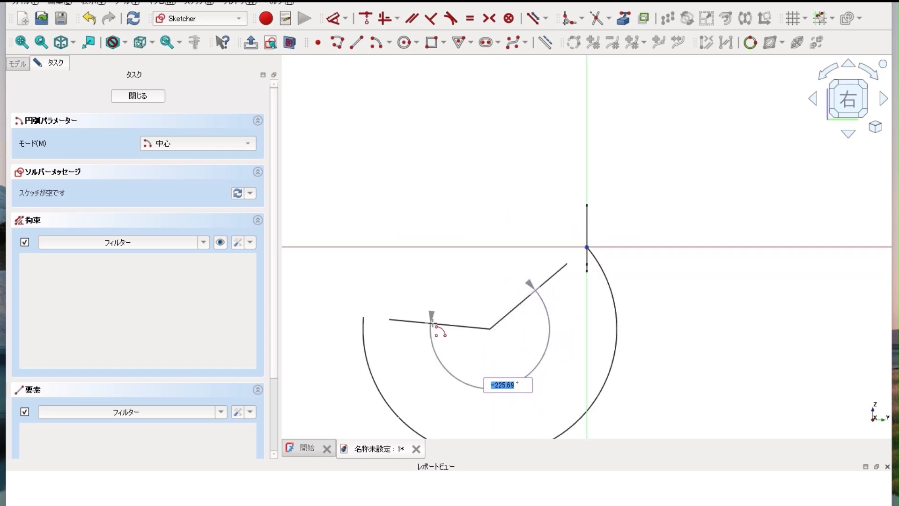
{"action": "left_click", "coordinate": [442, 345]}
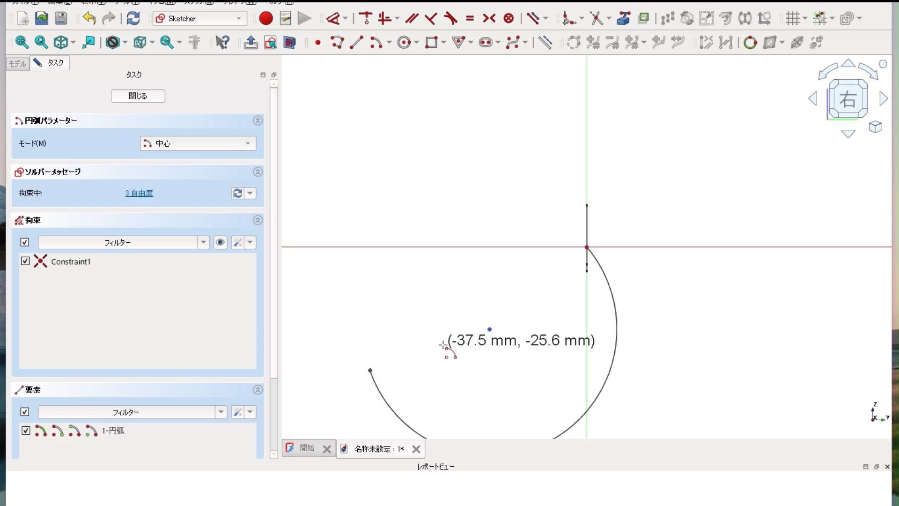
{"action": "left_click", "coordinate": [138, 96]}
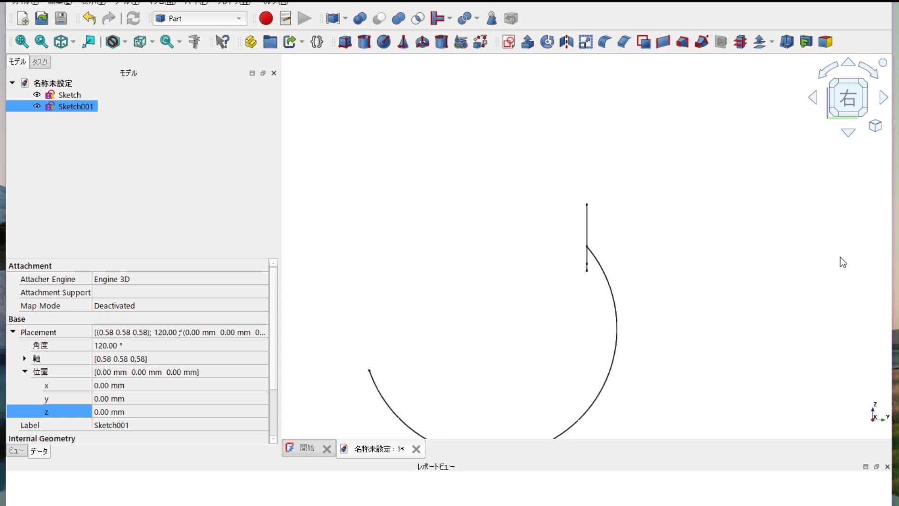
- Start a Sweep and add the triangle sketch, Sketch, as its profile
{"action": "key", "text": "0"}
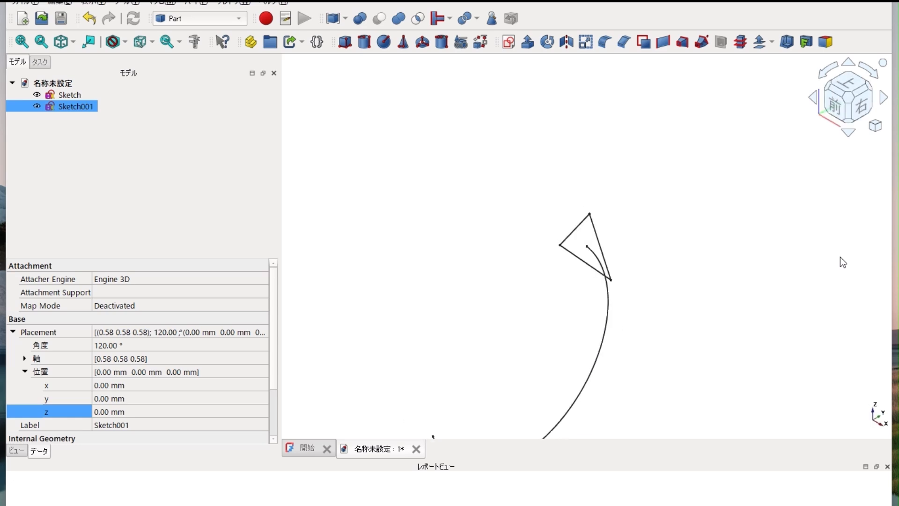
{"action": "scroll", "coordinate": [785, 261], "scroll_direction": "down", "scroll_amount": 3}
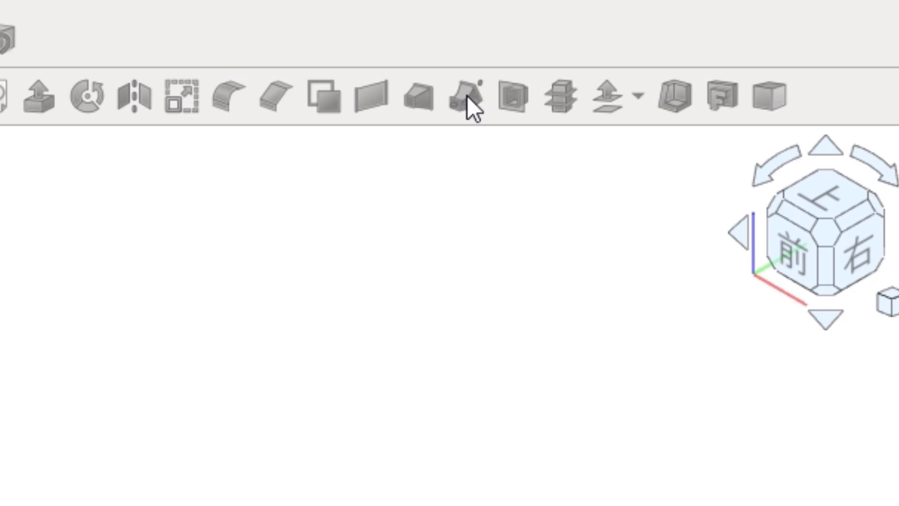
{"action": "left_click", "coordinate": [466, 96]}
{"action": "left_click", "coordinate": [89, 201]}
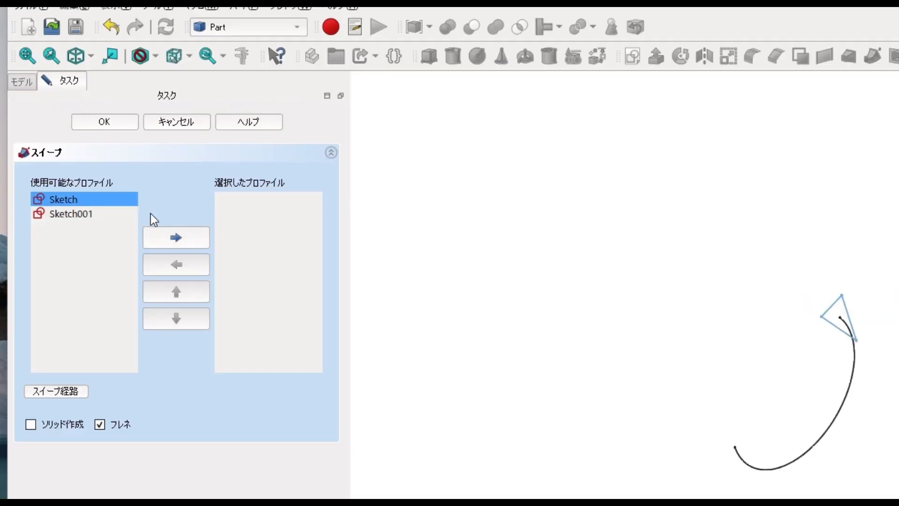
{"action": "left_click", "coordinate": [190, 241]}
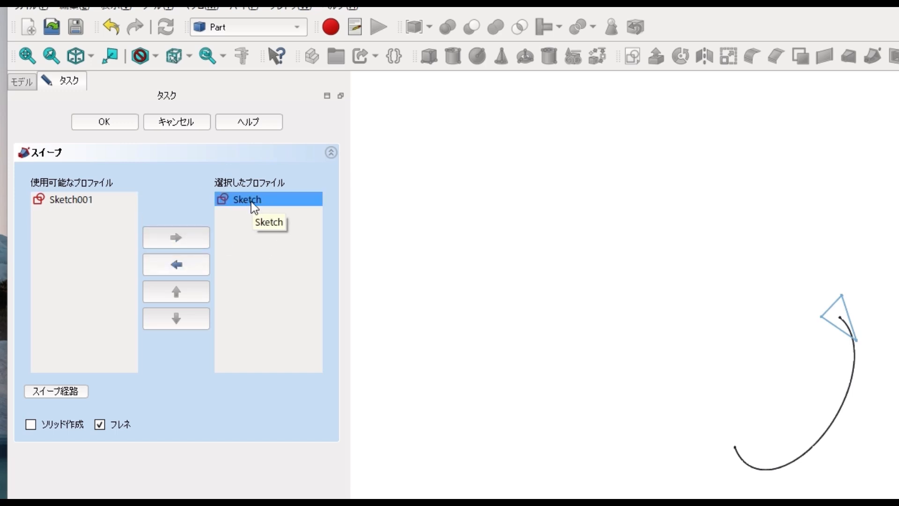
- Create the sweep with the arc of Sketch001 as its path, and undo it
{"action": "left_click", "coordinate": [69, 392]}
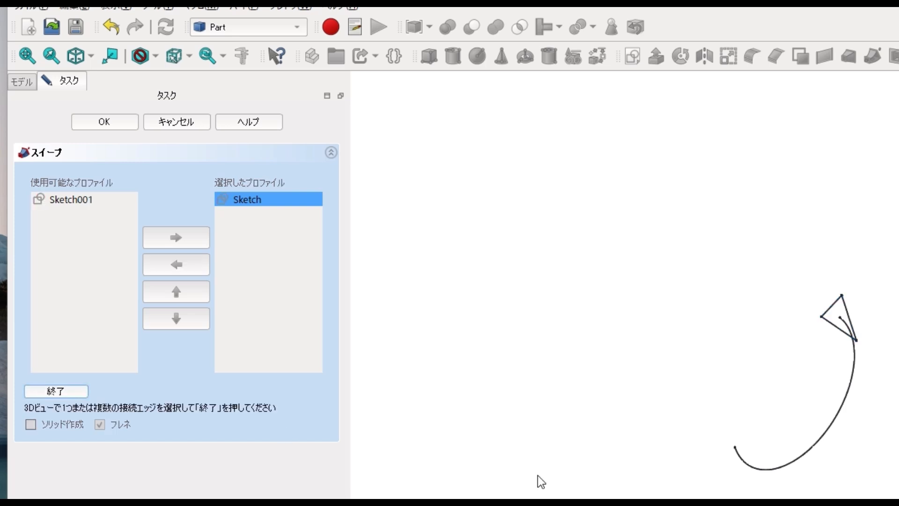
{"action": "left_click", "coordinate": [768, 474]}
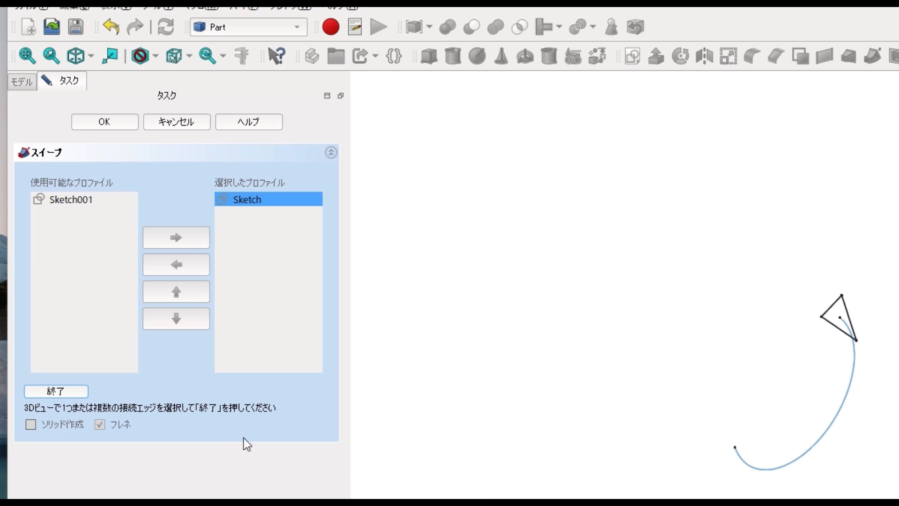
{"action": "left_click", "coordinate": [55, 389]}
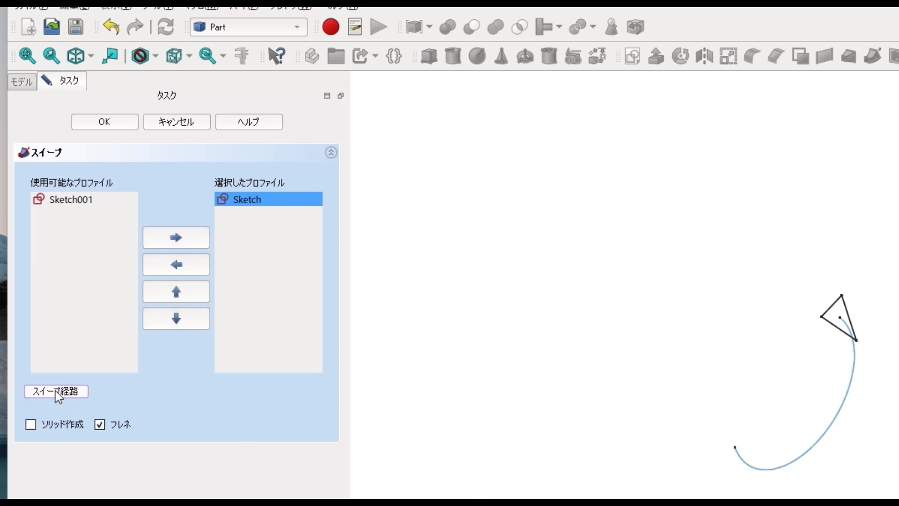
{"action": "left_click", "coordinate": [75, 424]}
{"action": "left_click", "coordinate": [105, 123]}
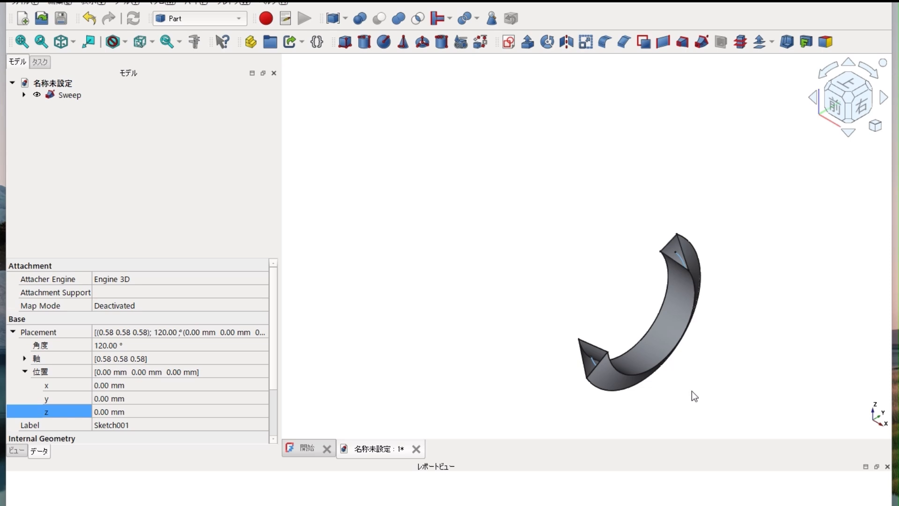
{"action": "left_click", "coordinate": [89, 19]}
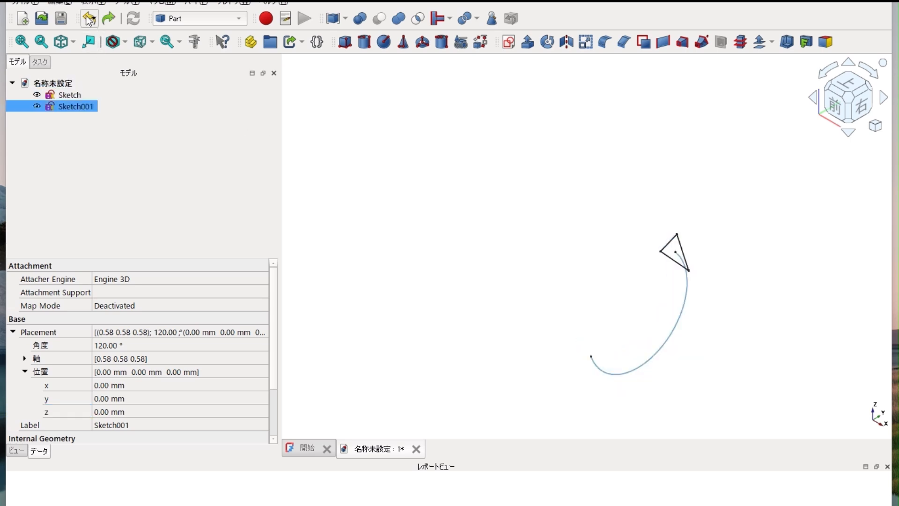
{"action": "left_click", "coordinate": [123, 207]}
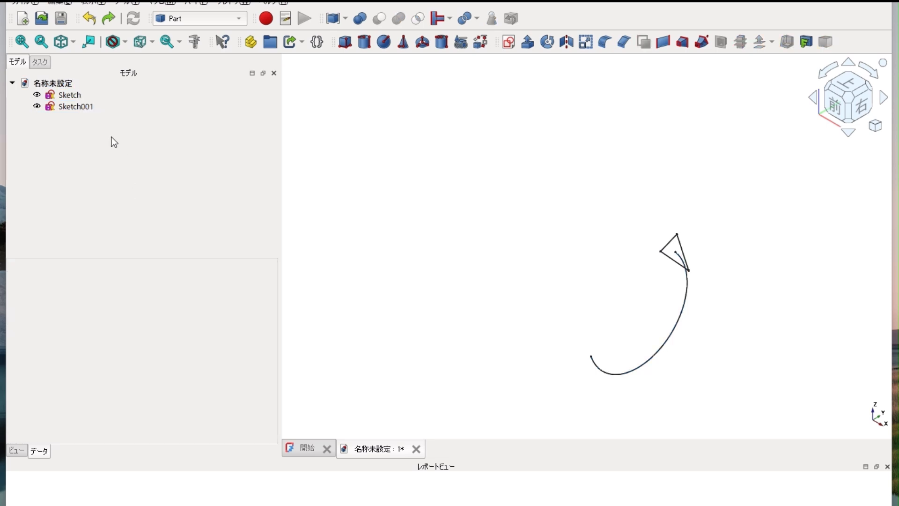
- Sketch a degree-3 B-spline on the YZ plane from four control points, rising past the triangle, with the middle two on the horizontal axis
{"action": "double_click", "coordinate": [86, 107]}
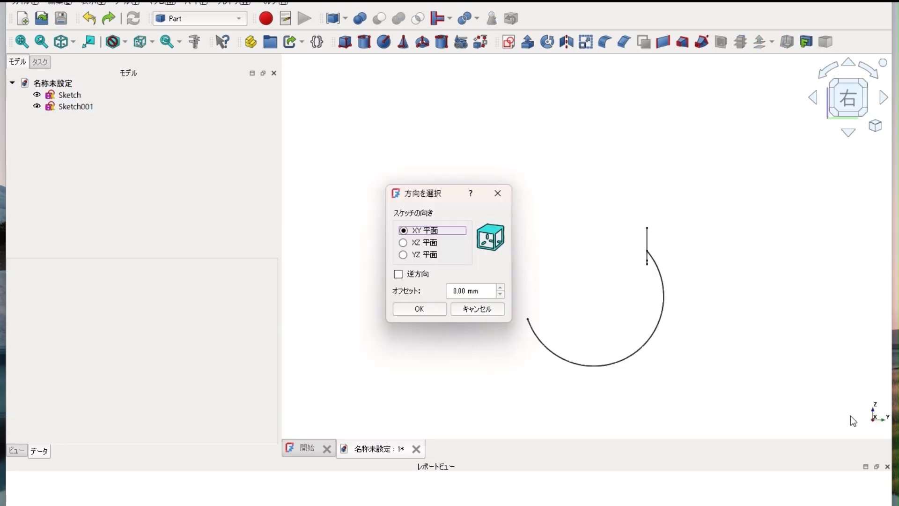
{"action": "left_click", "coordinate": [403, 255]}
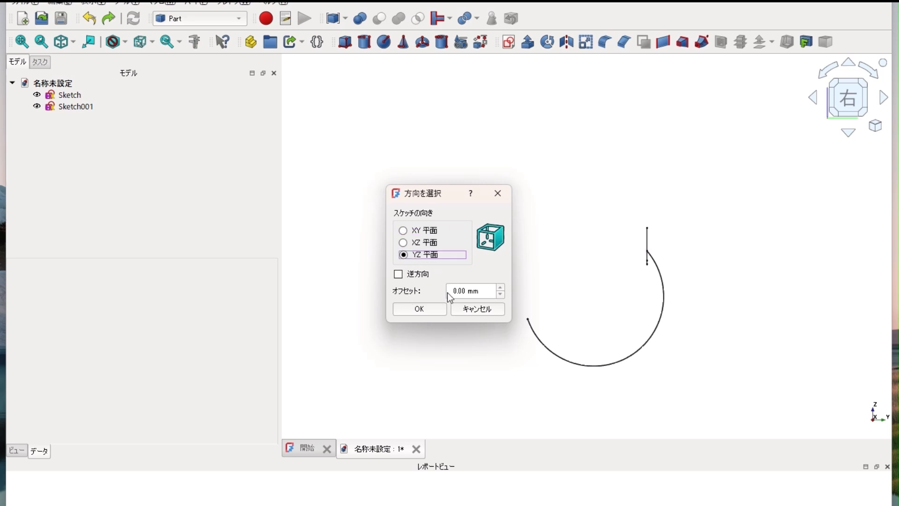
{"action": "left_click", "coordinate": [431, 310]}
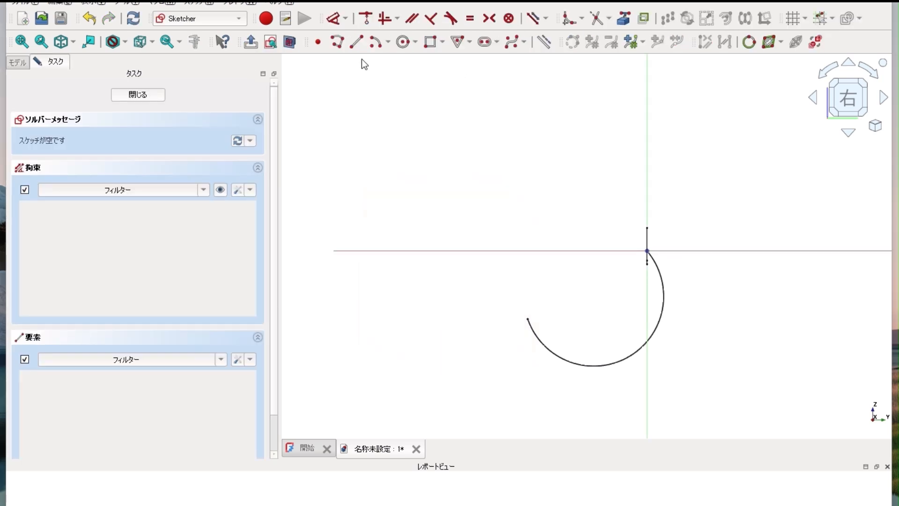
{"action": "left_click", "coordinate": [506, 46]}
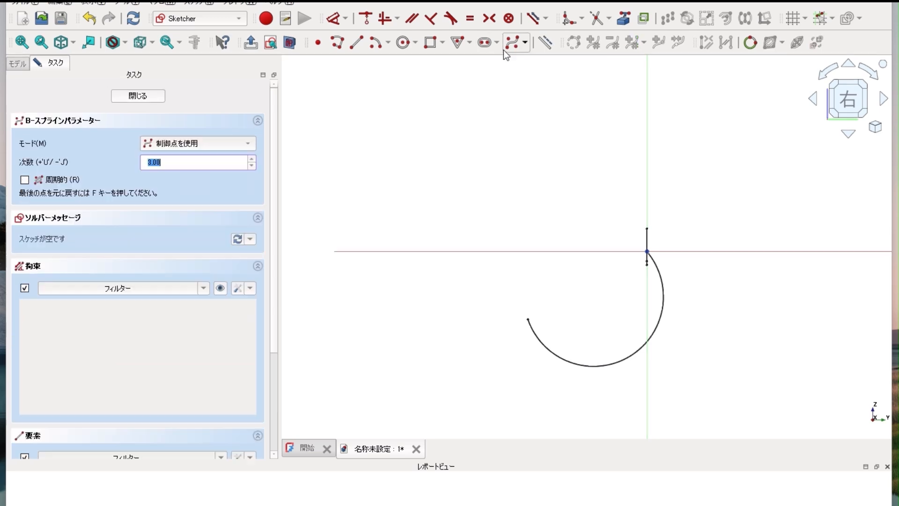
{"action": "left_click", "coordinate": [474, 325]}
{"action": "left_click", "coordinate": [573, 252]}
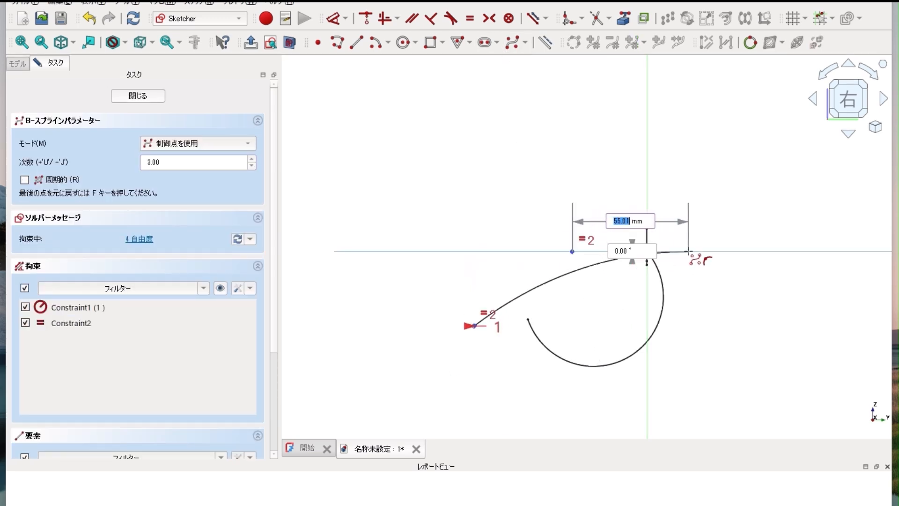
{"action": "left_click", "coordinate": [693, 252]}
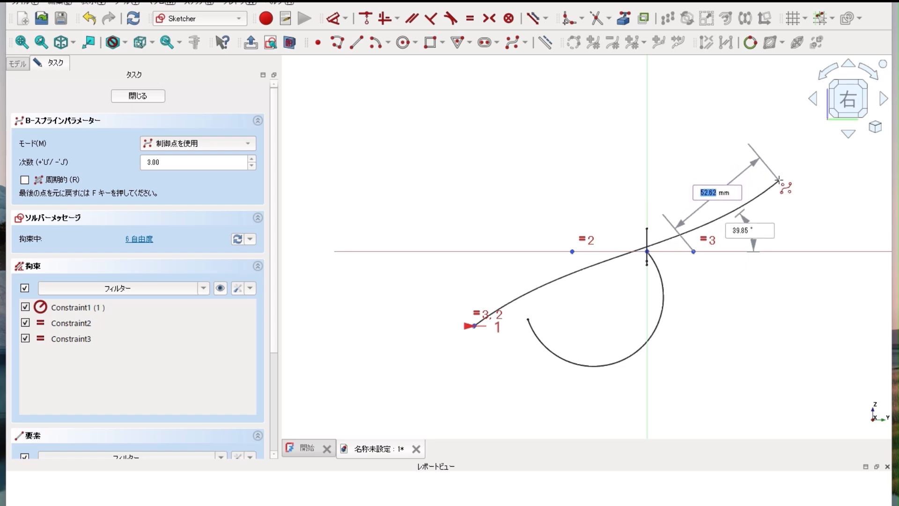
{"action": "left_click", "coordinate": [787, 207]}
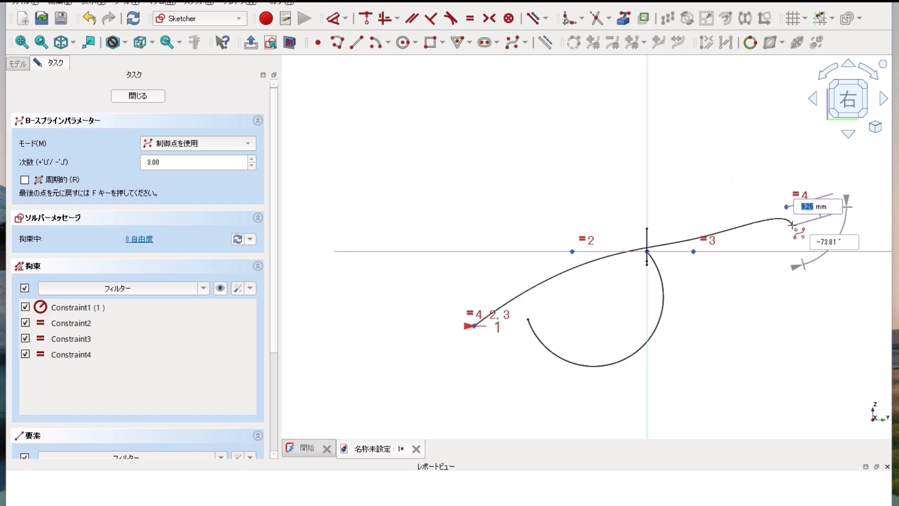
{"action": "right_click", "coordinate": [789, 209]}
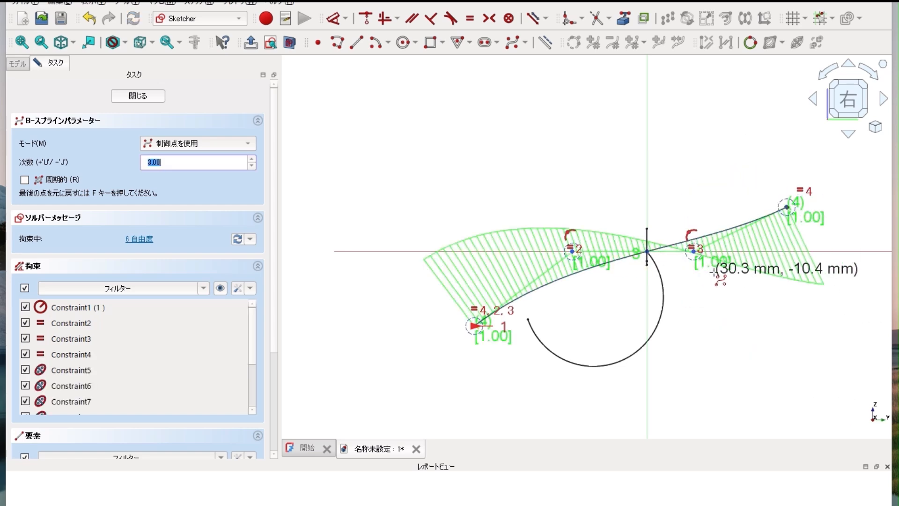
{"action": "left_click", "coordinate": [137, 96]}
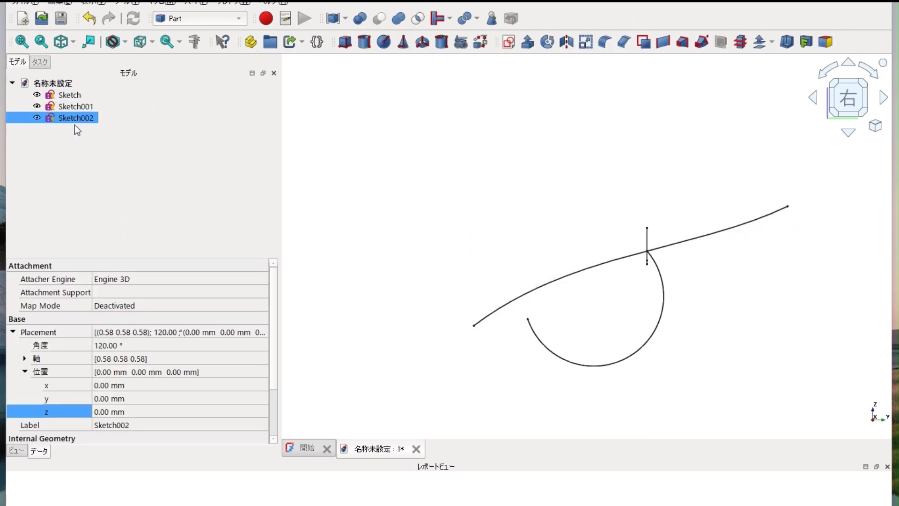
{"action": "key", "text": "space"}
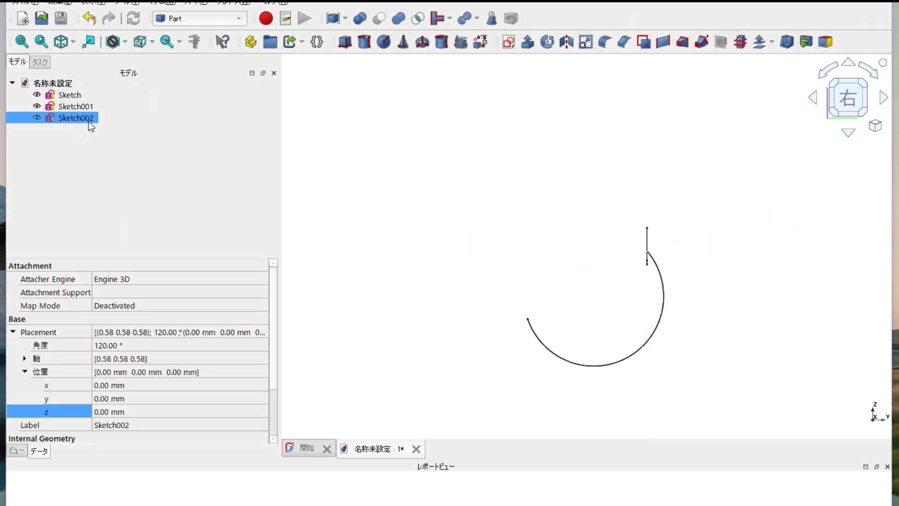
{"action": "key", "text": "space"}
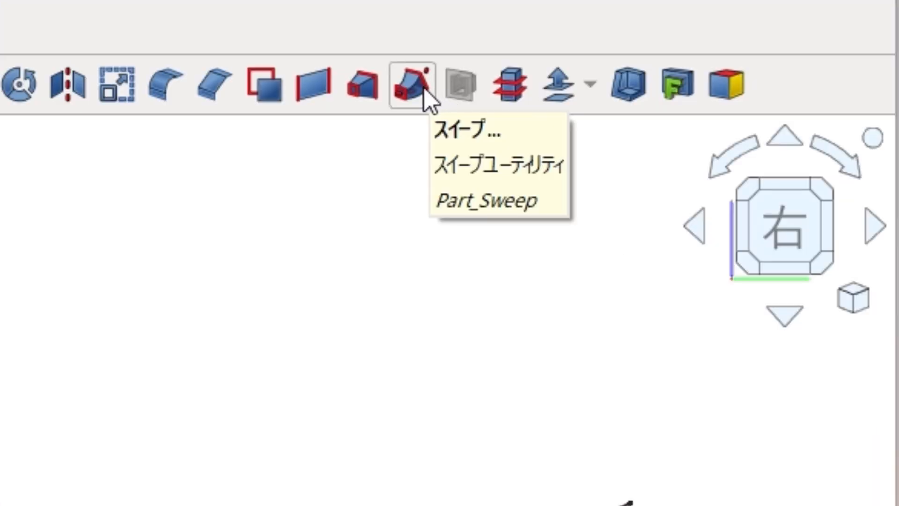
- Sweep the triangle sketch, Sketch, along the B-spline of Sketch002 with Frenet enabled, and undo the sweep
{"action": "left_click", "coordinate": [419, 88]}
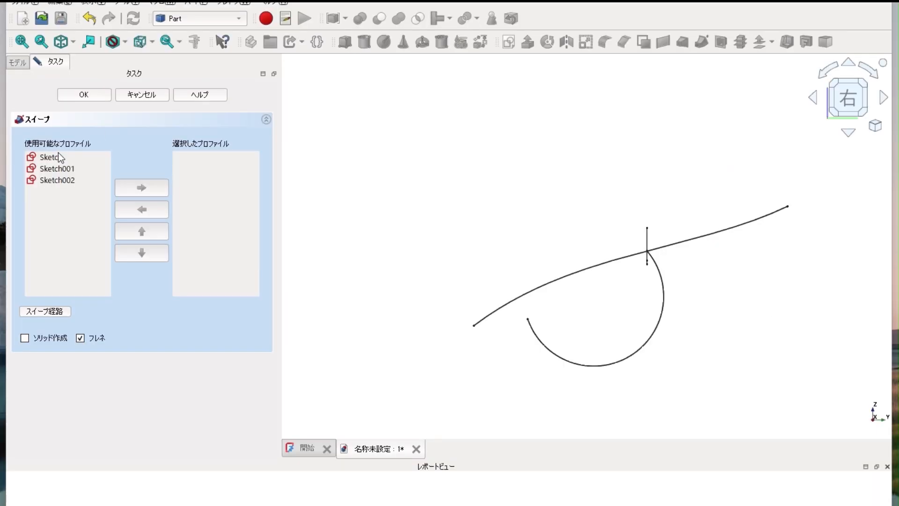
{"action": "left_click", "coordinate": [54, 158]}
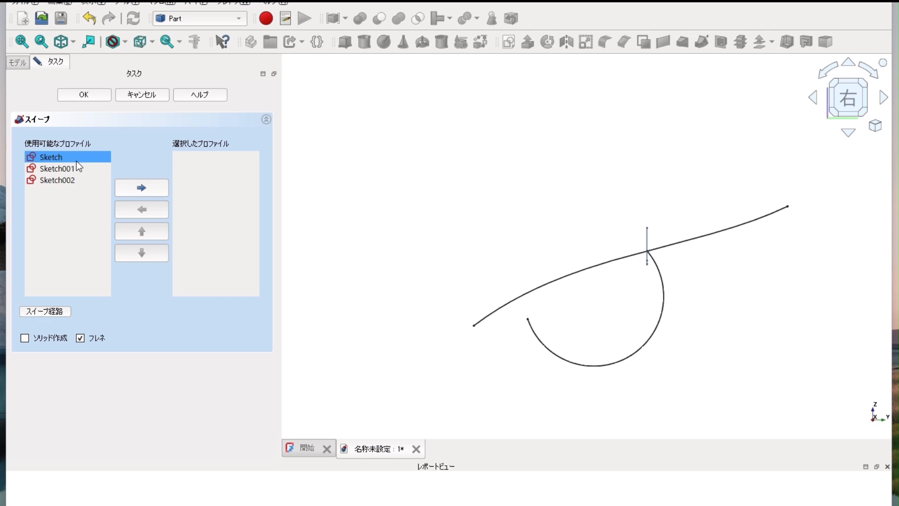
{"action": "left_click", "coordinate": [142, 187]}
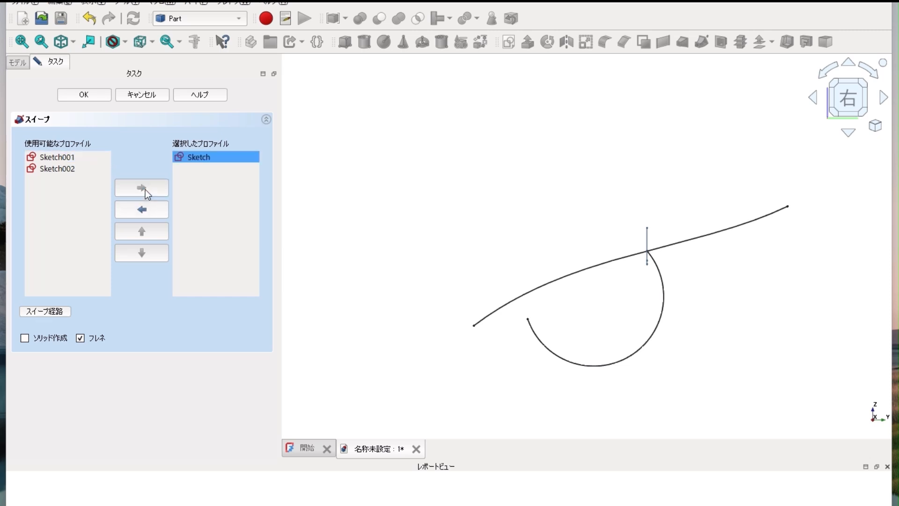
{"action": "left_click", "coordinate": [53, 312]}
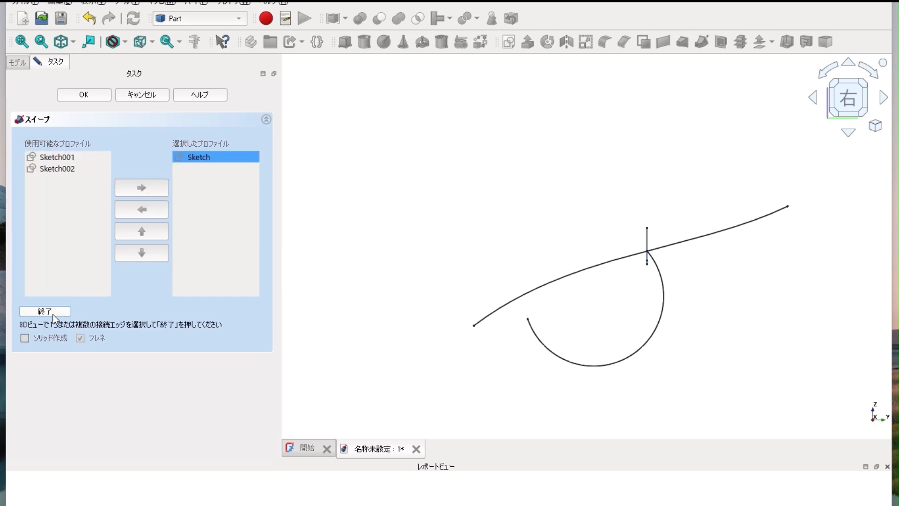
{"action": "left_click", "coordinate": [486, 322]}
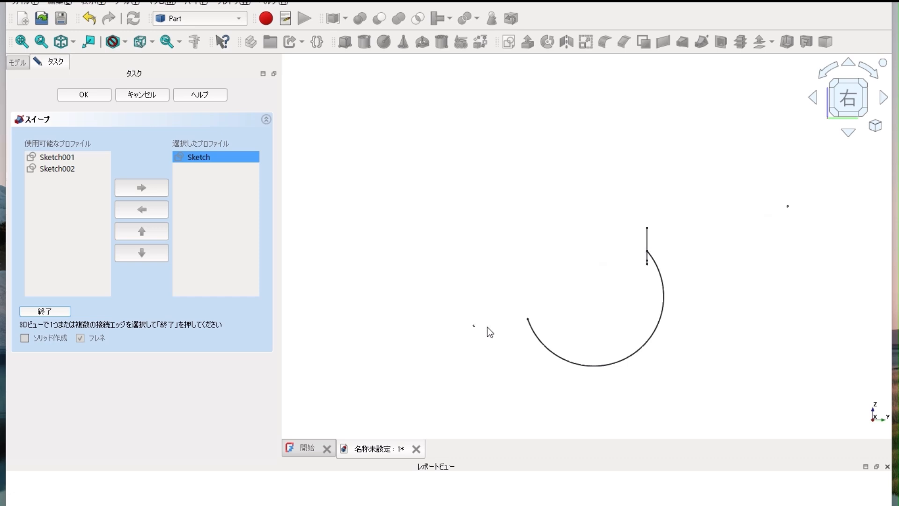
{"action": "left_click", "coordinate": [491, 316]}
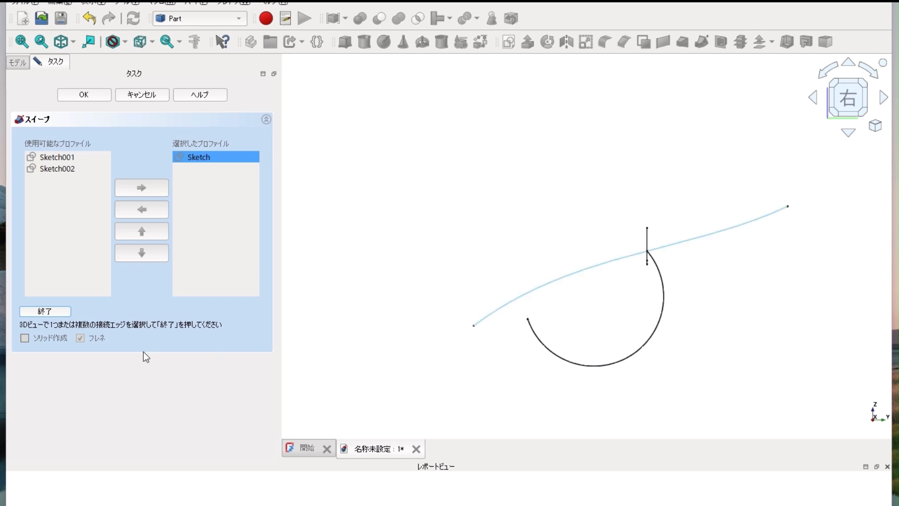
{"action": "left_click", "coordinate": [42, 311]}
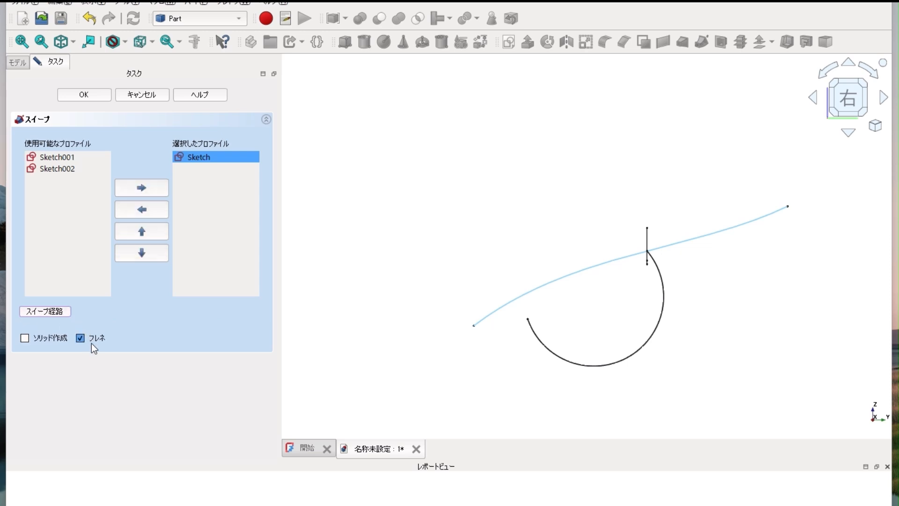
{"action": "left_click", "coordinate": [94, 95]}
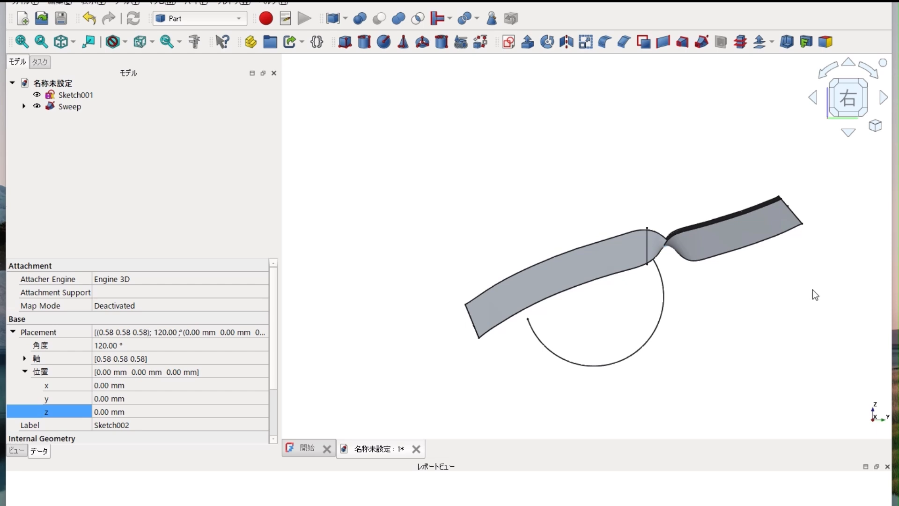
{"action": "left_click", "coordinate": [94, 20]}
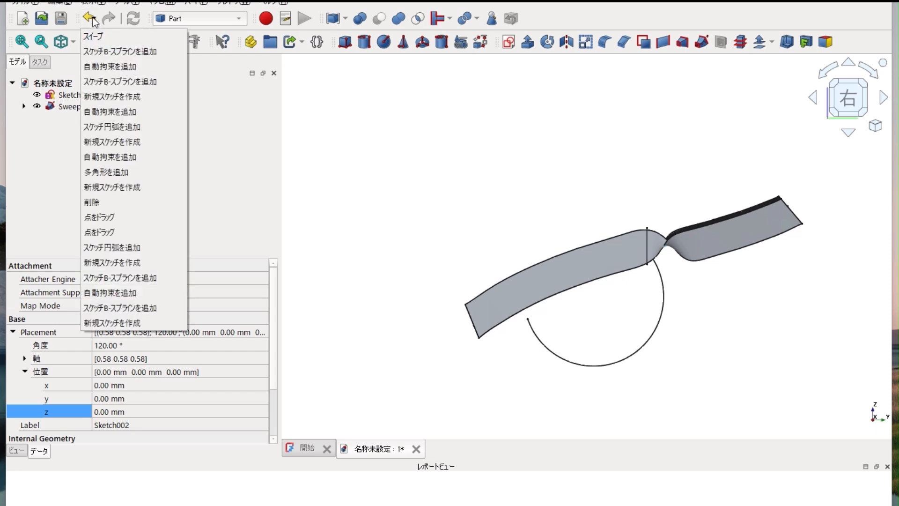
{"action": "left_click", "coordinate": [92, 36]}
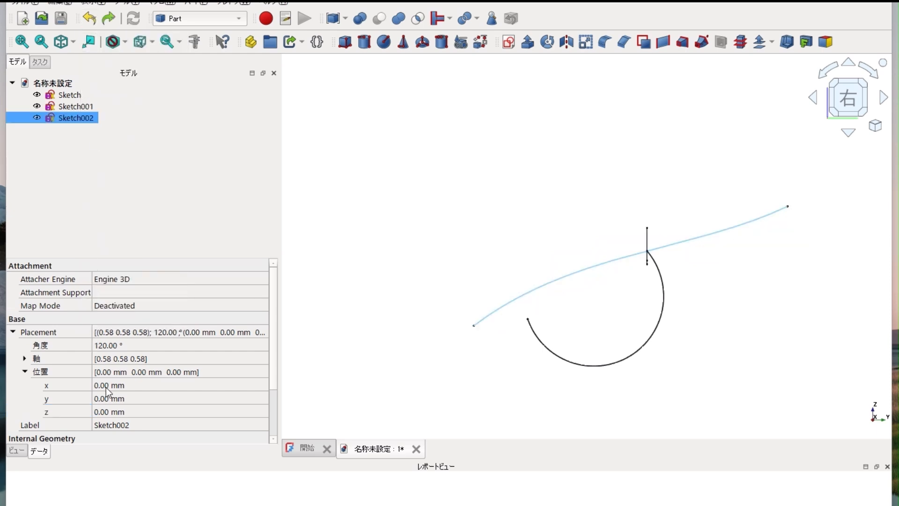
- Start a new Sweep and add the triangle sketch, Sketch, as its profile
{"action": "left_click", "coordinate": [701, 42]}
{"action": "left_click", "coordinate": [84, 157]}
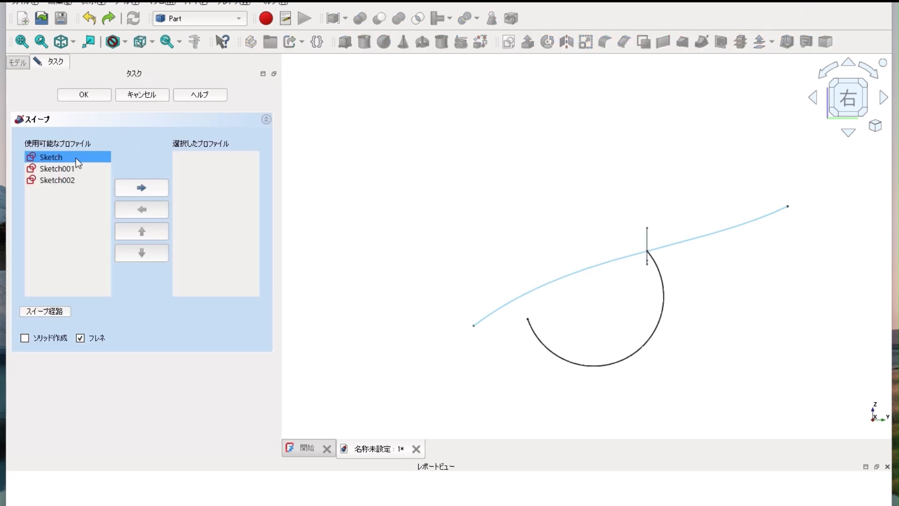
{"action": "left_click", "coordinate": [142, 188]}
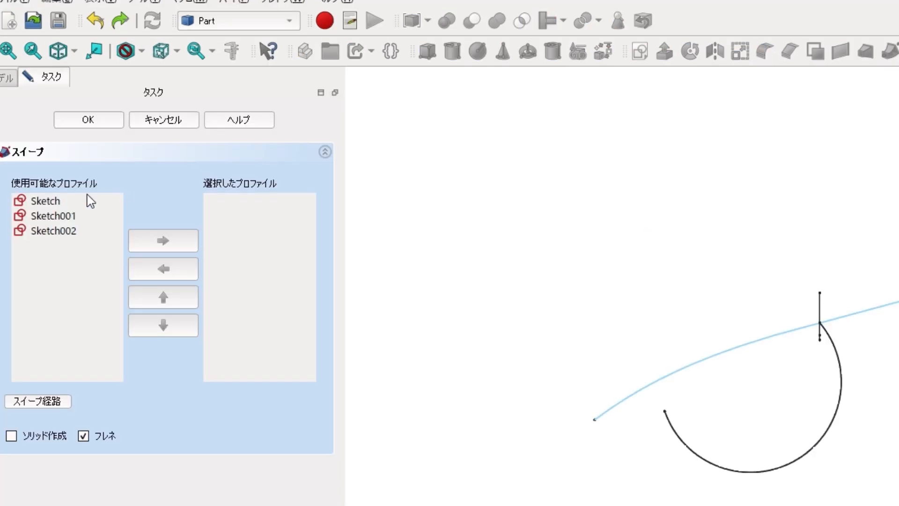
{"action": "left_click", "coordinate": [85, 157]}
{"action": "left_click", "coordinate": [141, 188]}
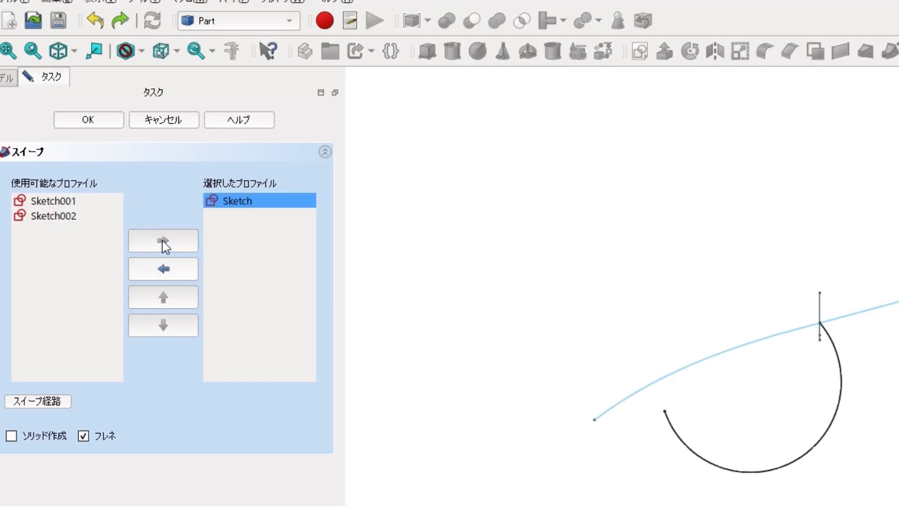
- Set the B-spline of Sketch002 as the sweep path, disable Frenet, create the sweep and view it isometrically
{"action": "left_click", "coordinate": [57, 402]}
{"action": "left_click", "coordinate": [624, 405]}
{"action": "left_click", "coordinate": [63, 402]}
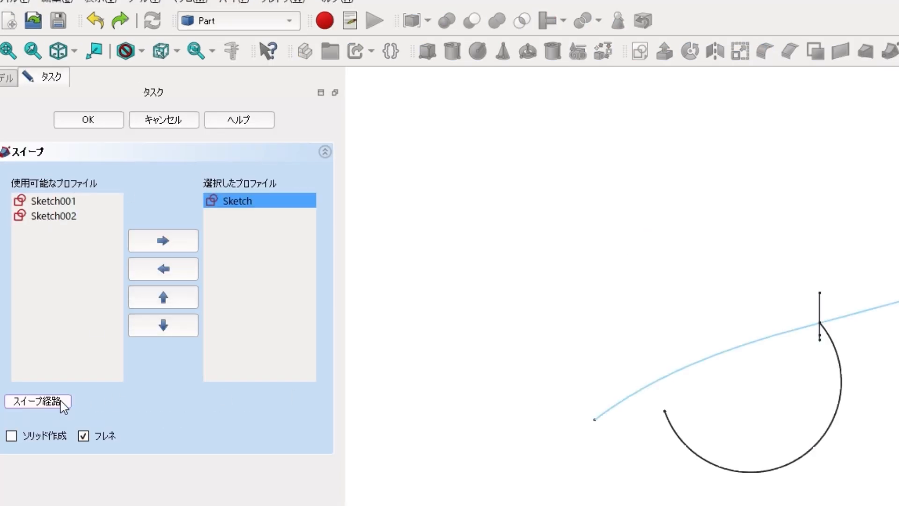
{"action": "left_click", "coordinate": [86, 438]}
{"action": "left_click", "coordinate": [114, 124]}
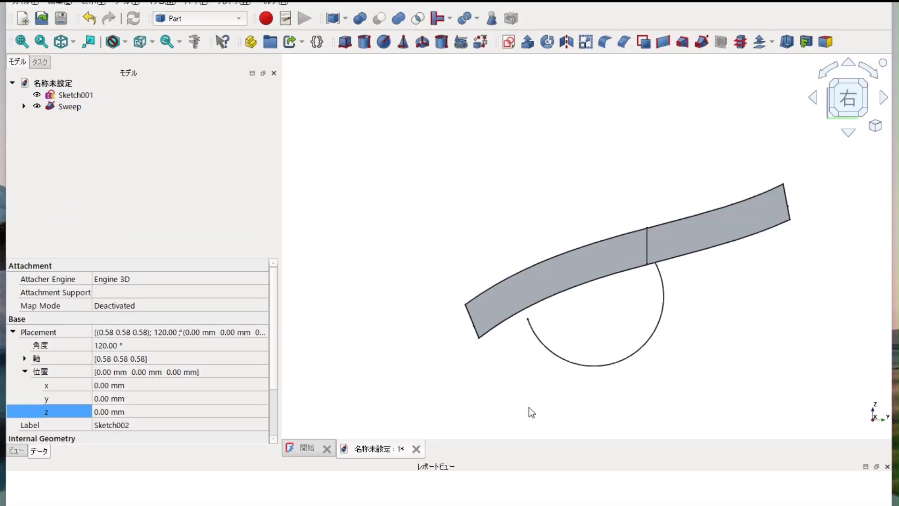
{"action": "key", "text": "0"}
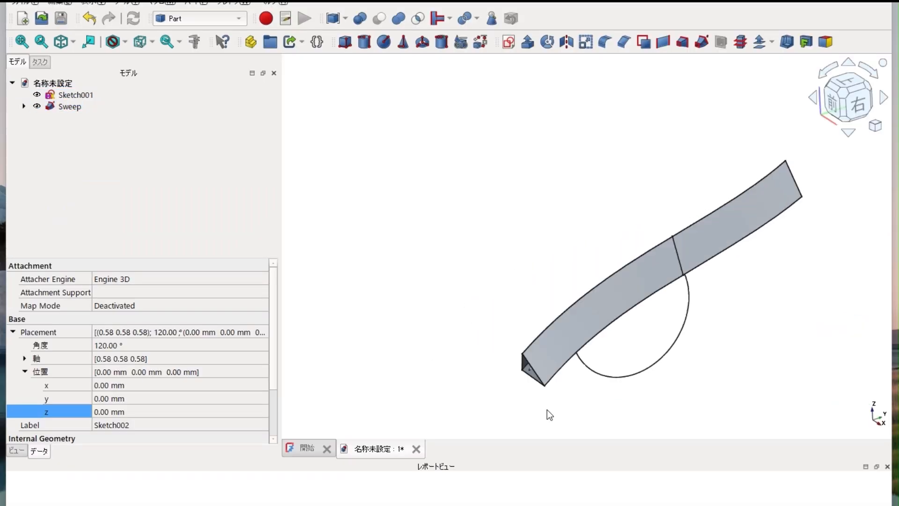